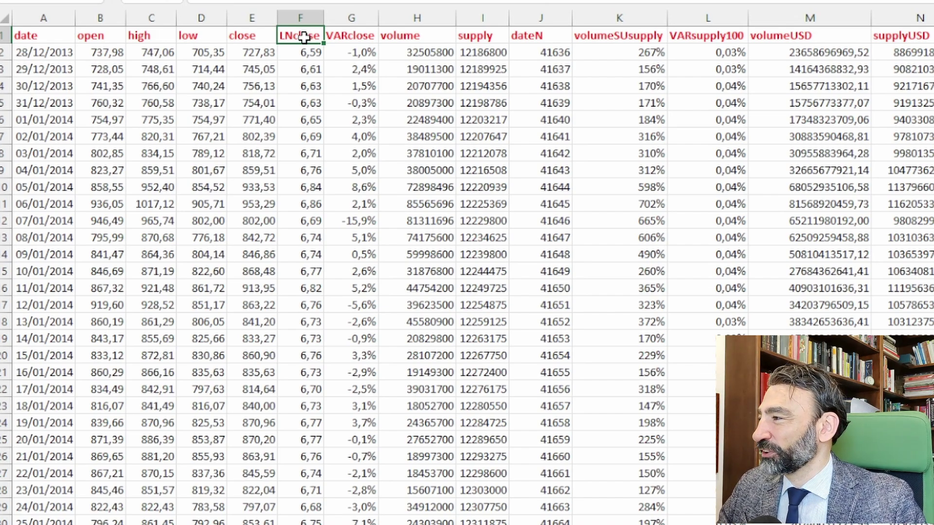
Step: Examine the VARclose header and the first close, volume and supply values in the Bitcoin price table
left_click(362, 46)
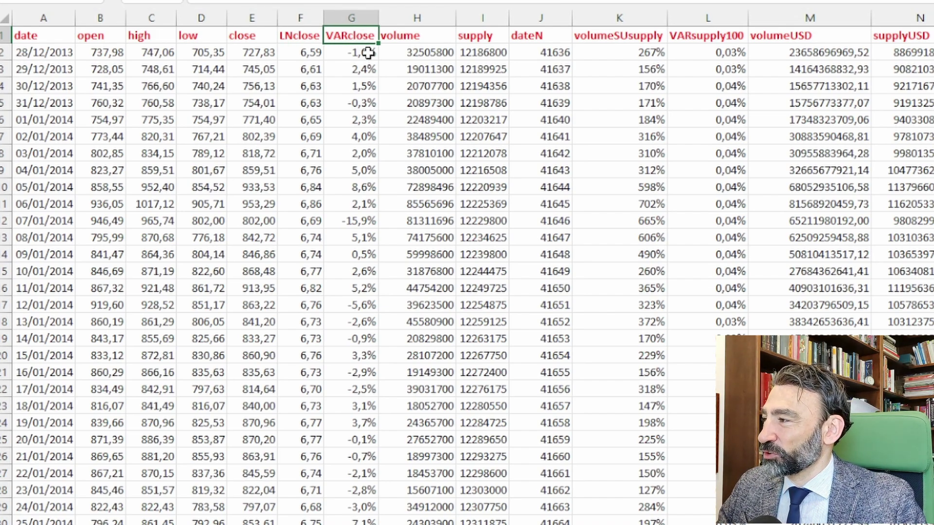
left_click(265, 73)
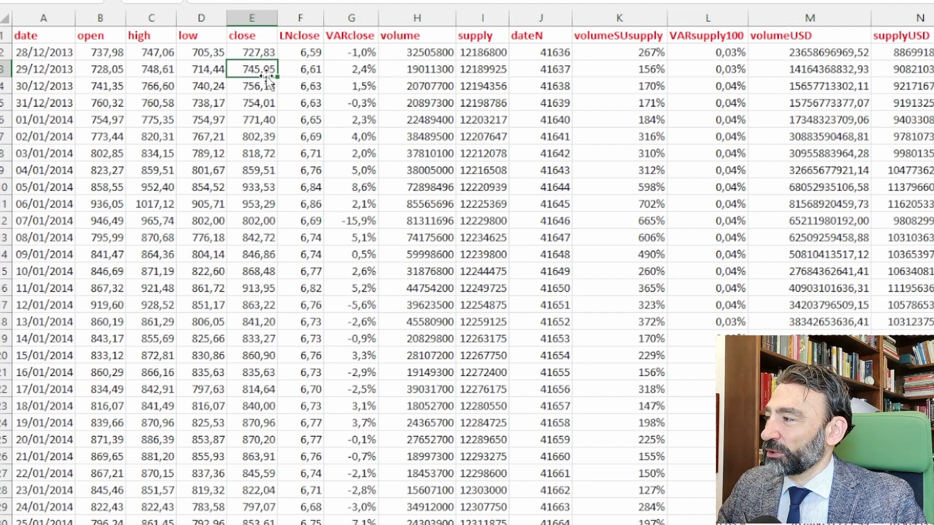
scroll(371, 100, "up", 4)
left_click(308, 72)
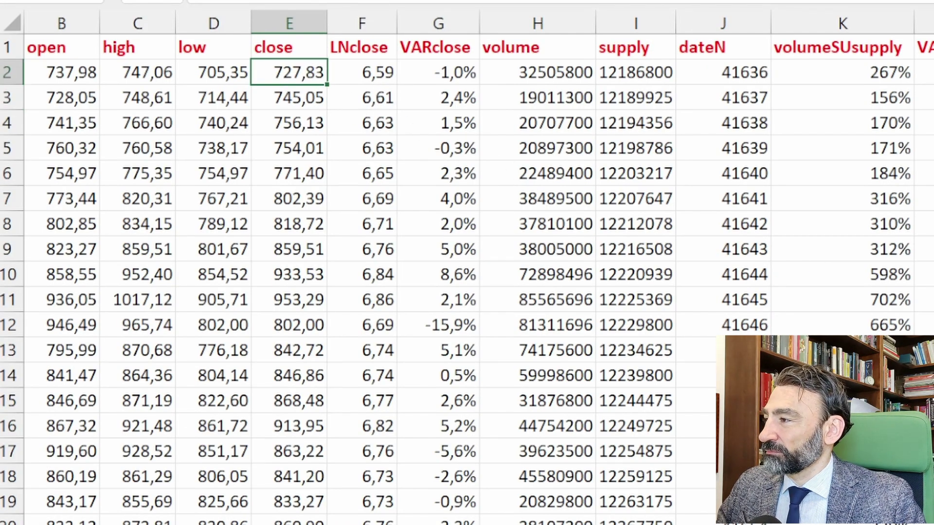
left_click(550, 65)
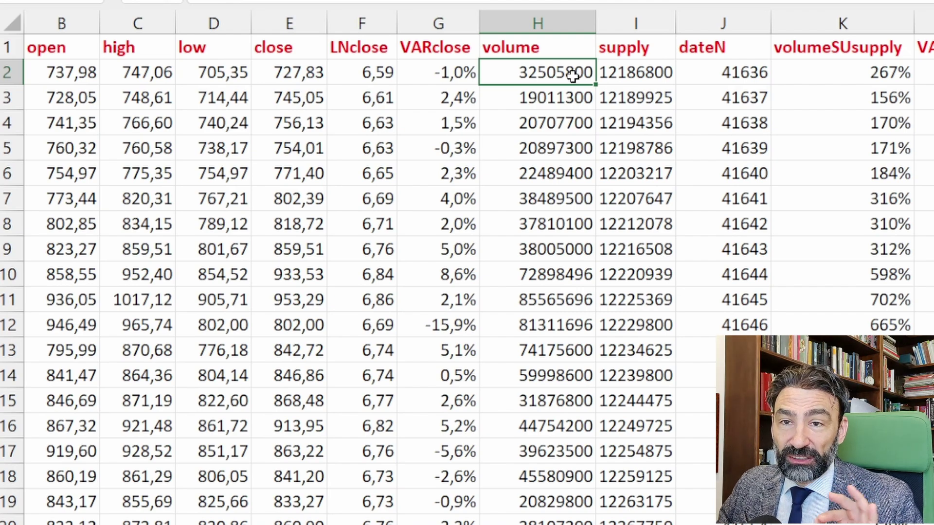
left_click(622, 82)
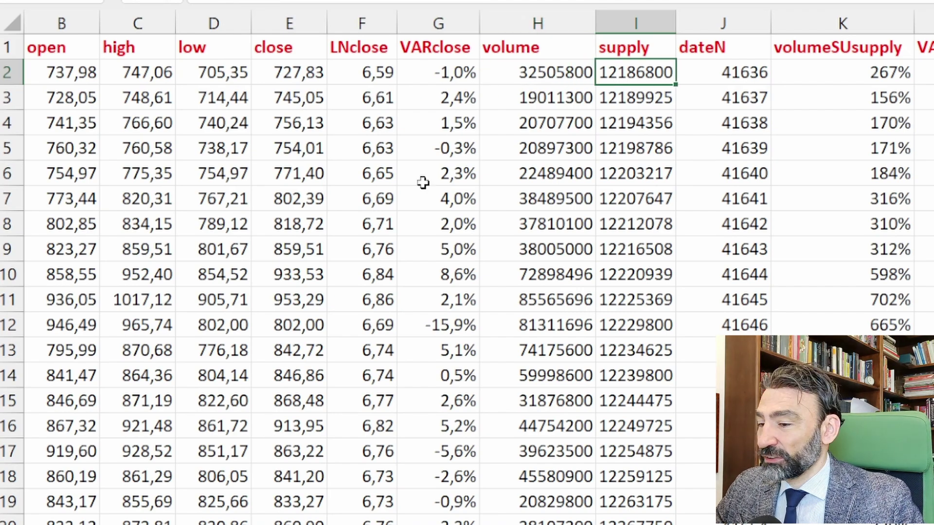
Step: Compare the numeric dates in the dateN column with the calendar dates in the date column
scroll(423, 183, "left", 1)
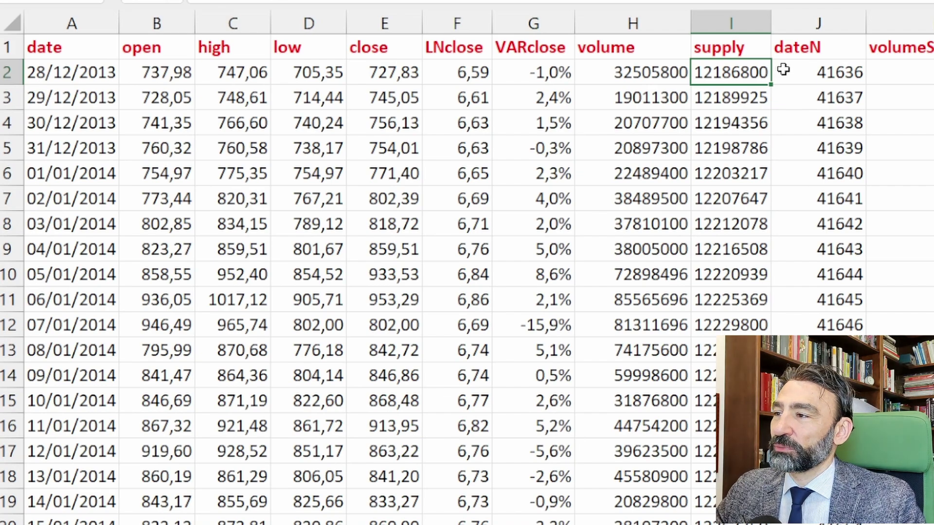
left_click(855, 74)
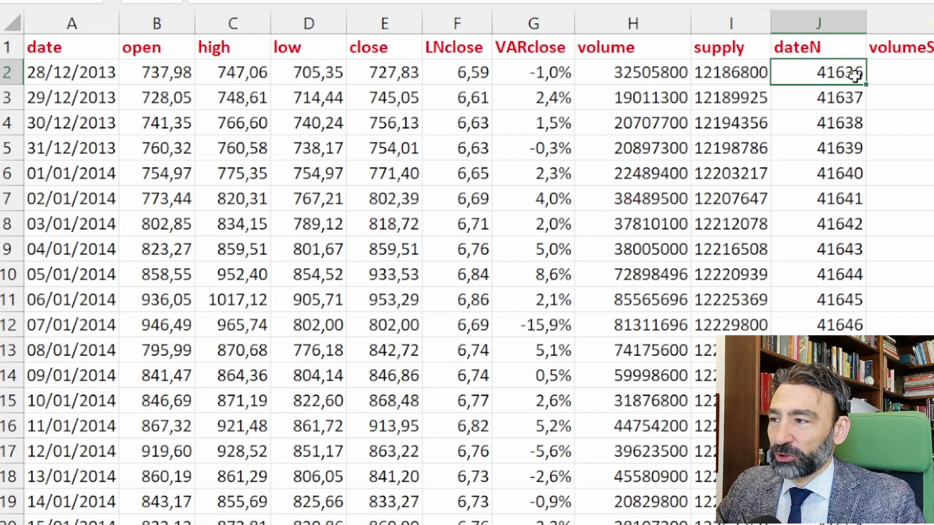
left_click(99, 73)
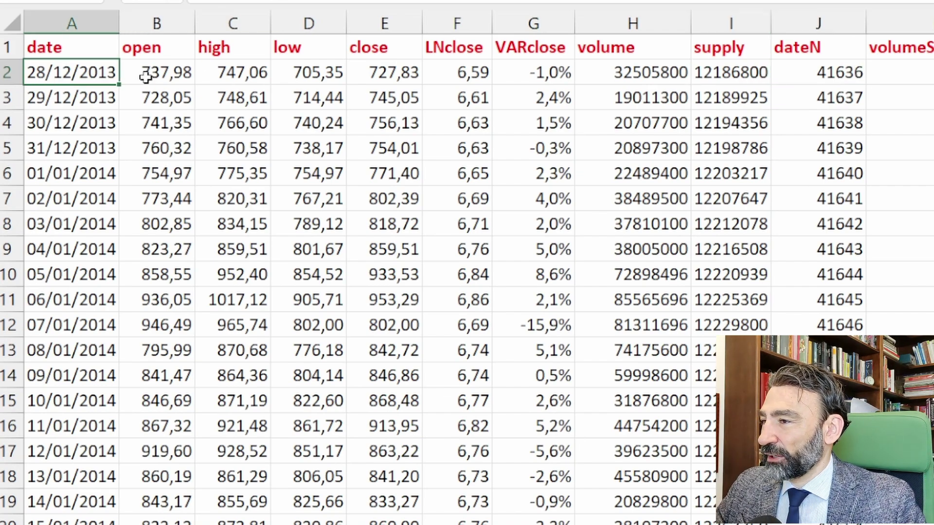
left_click(840, 74)
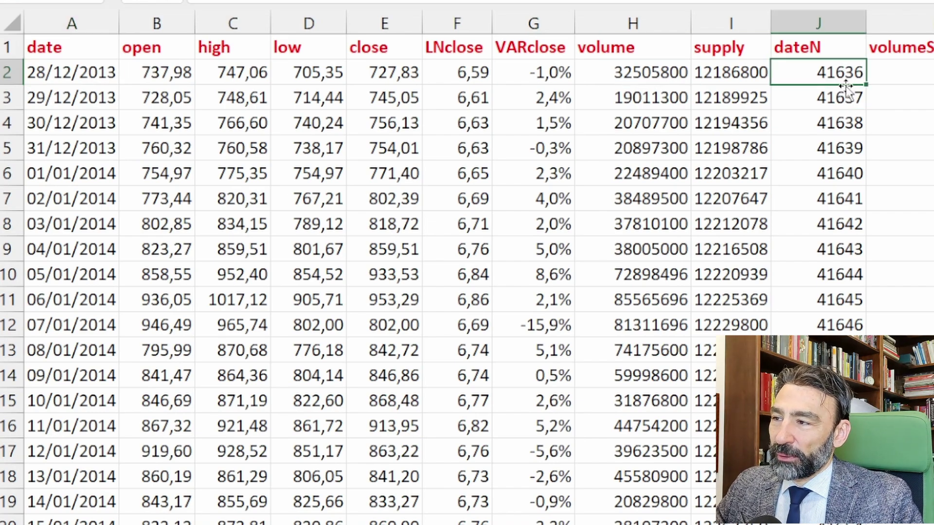
left_click(842, 91)
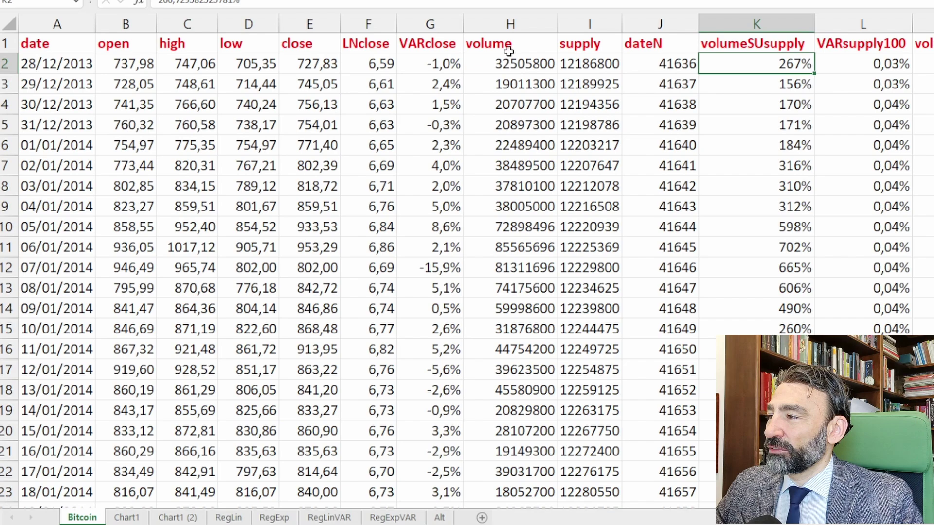
Step: Examine the volumeSUsupply ratios in the first rows of column K against the volume and supply columns they are based on
left_click(631, 54)
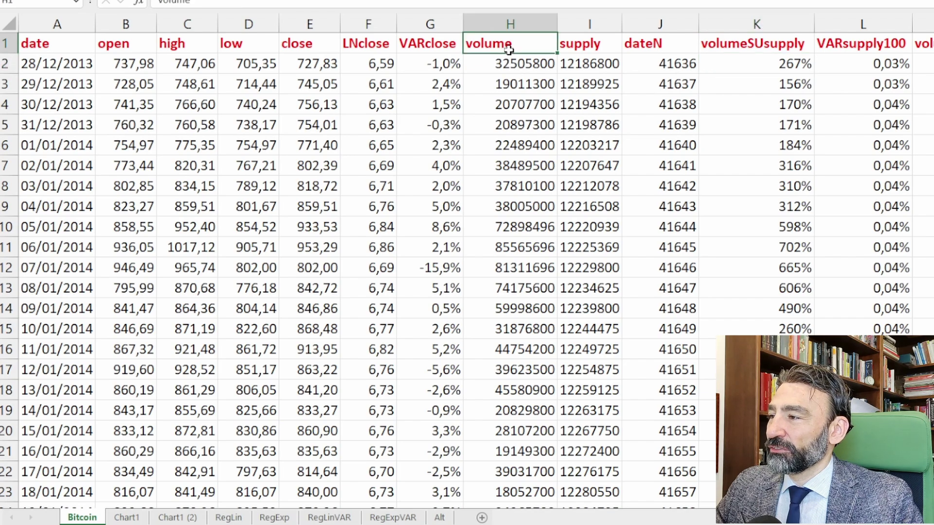
left_click(567, 55)
left_click(522, 61)
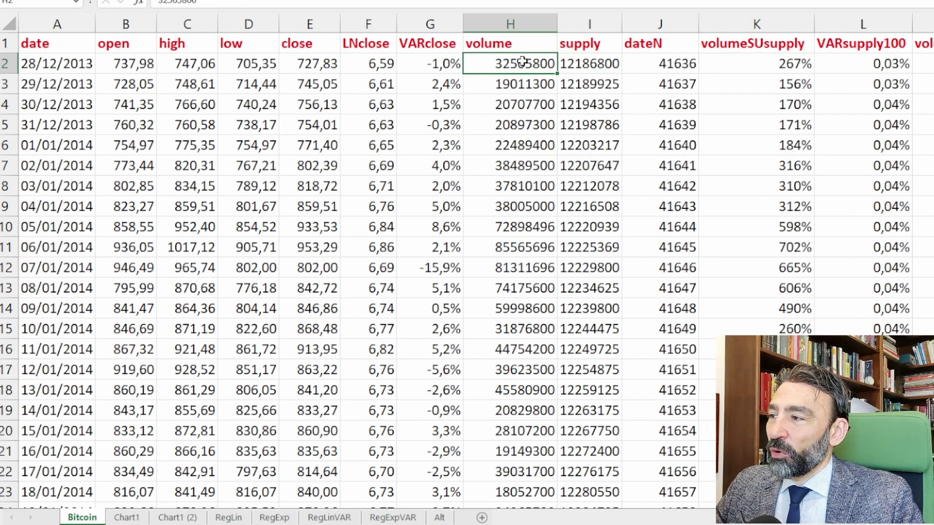
left_click(788, 66)
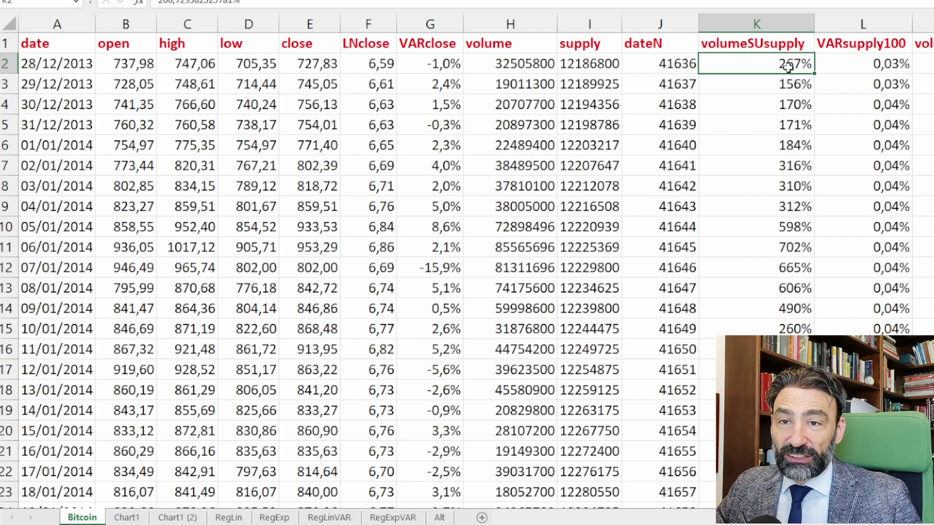
left_click(807, 83)
left_click(804, 104)
left_click(802, 125)
left_click(801, 166)
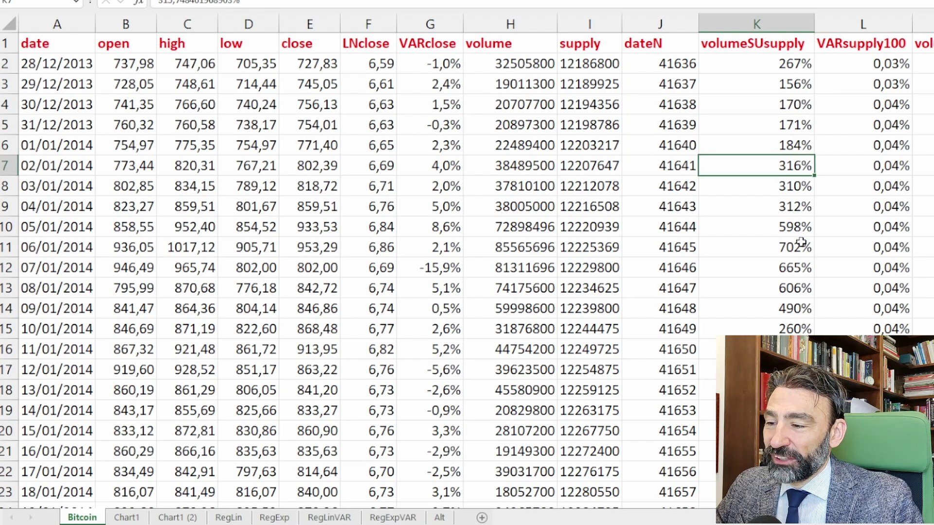
left_click(801, 242)
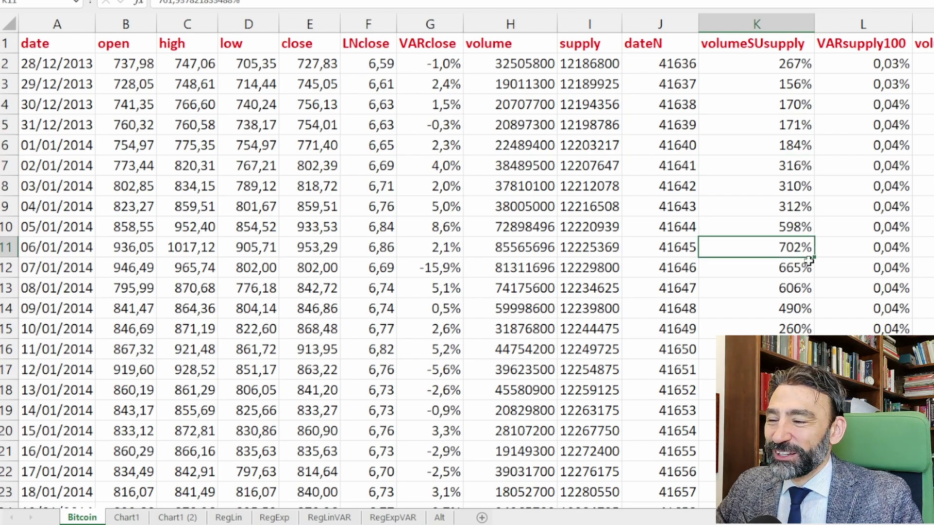
Step: Inspect the volumeSUsupply column from its first row to its last record, and return to its header
scroll(798, 134, "down", 5)
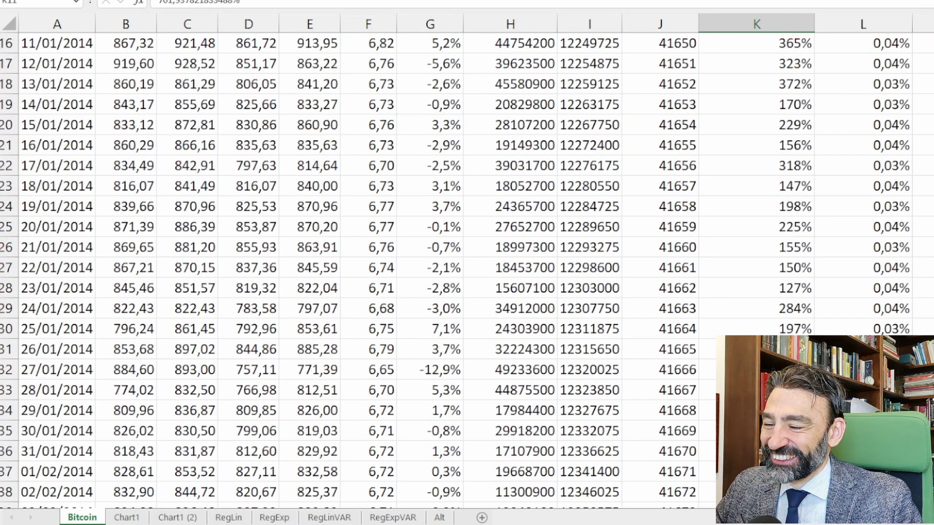
scroll(825, 55, "down", 12)
scroll(825, 55, "up", 17)
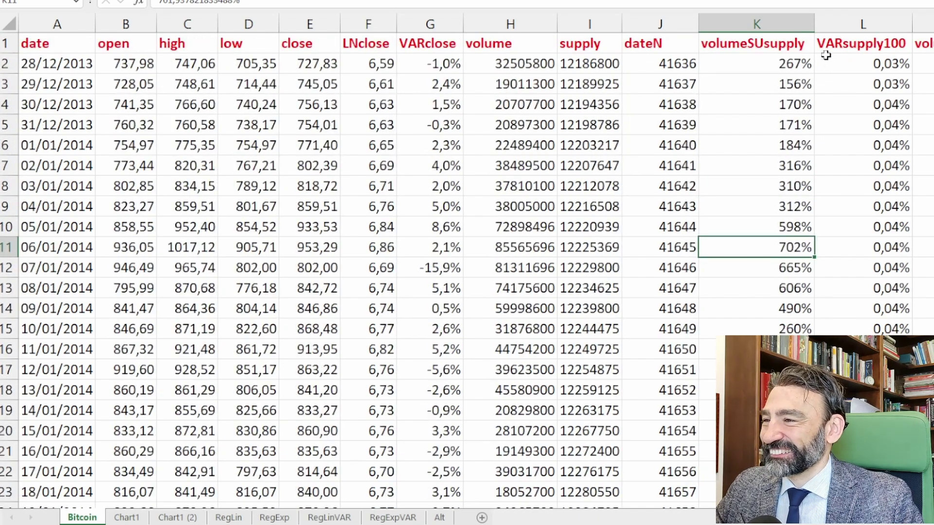
left_click(776, 64)
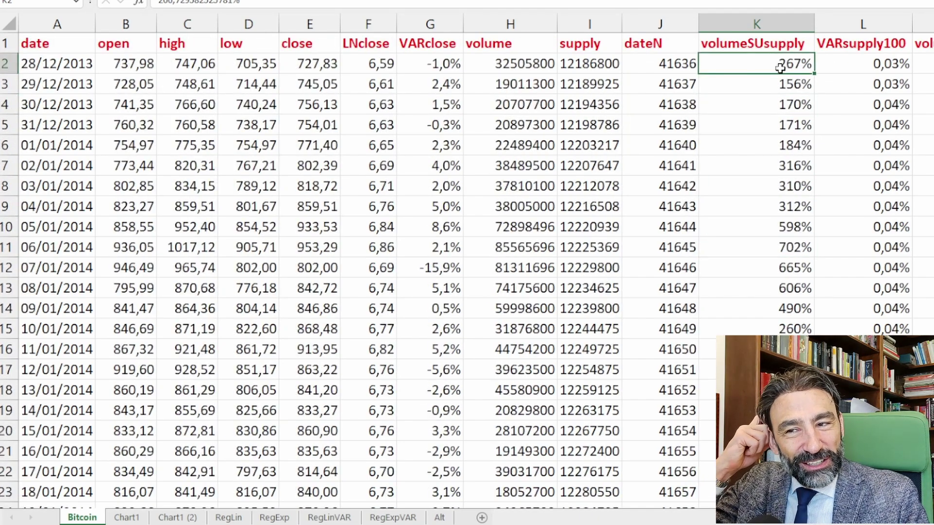
left_click(797, 282)
key("ctrl+Down")
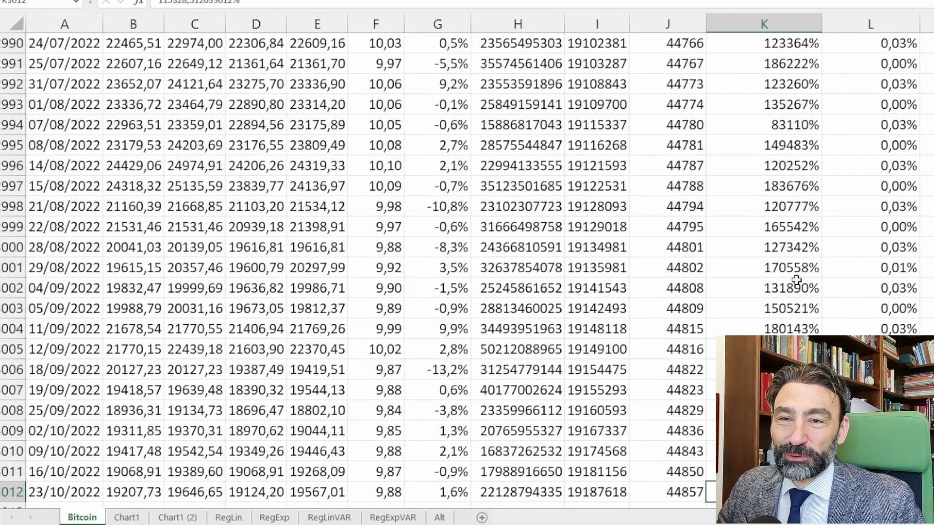
key("ctrl+Up")
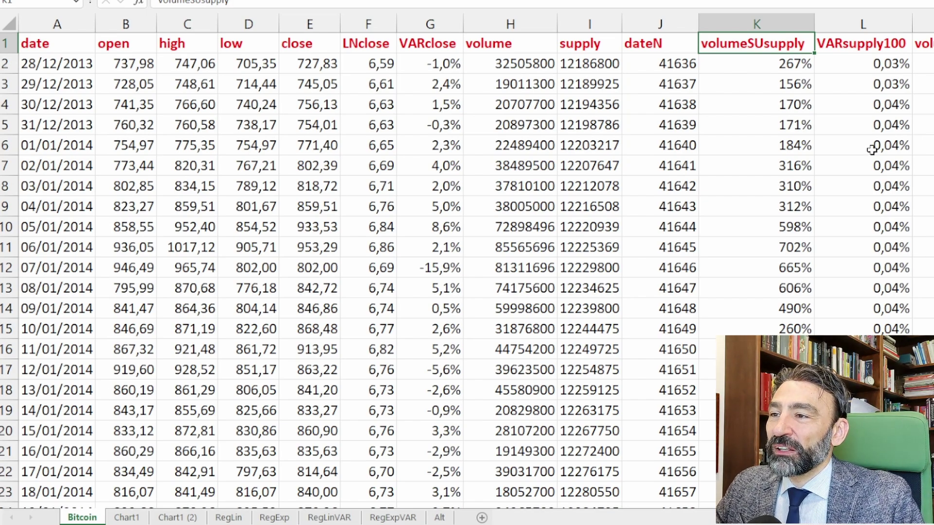
Step: Rename the column header in cell L1 as VARsuppy
left_click(875, 43)
type("VARsuppy")
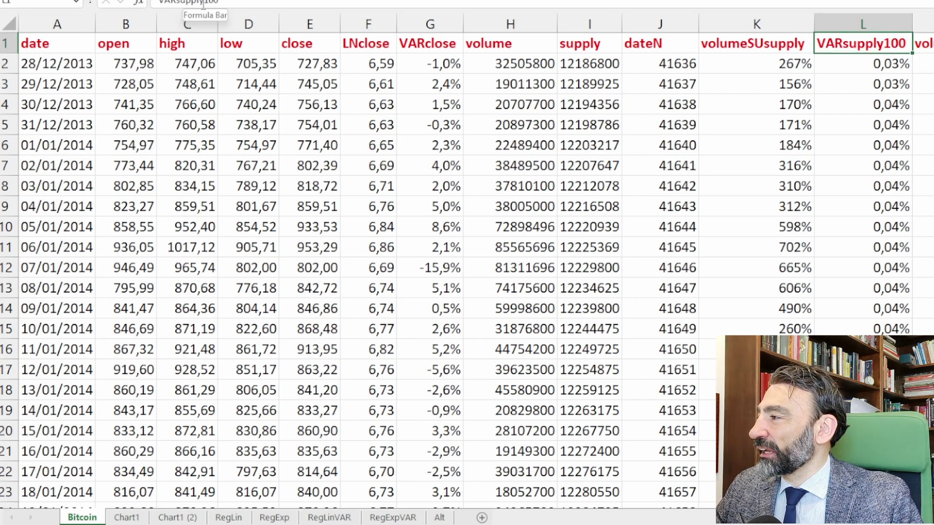
left_click(603, 64)
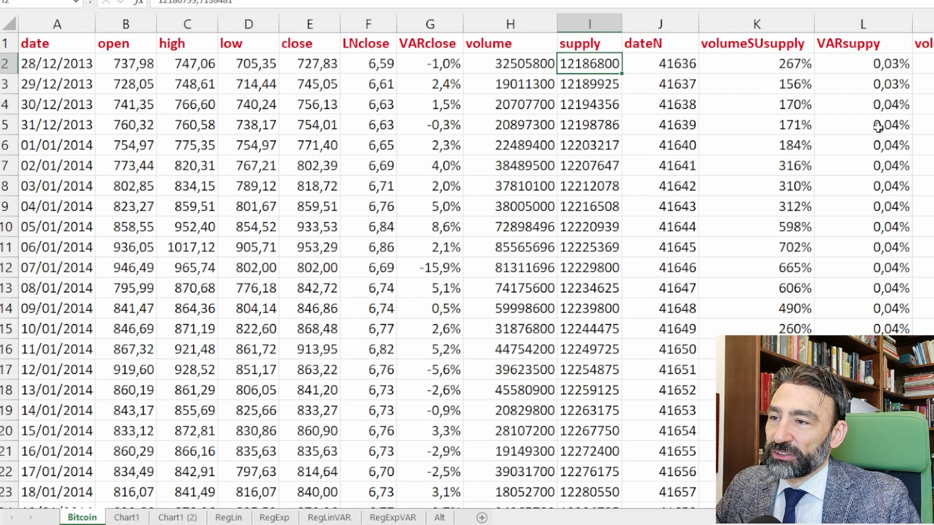
Step: Examine the daily supply variation percentages down column L, and compare the first two values of the supply column
left_click_drag(895, 68, 890, 249)
scroll(880, 235, "down", 20)
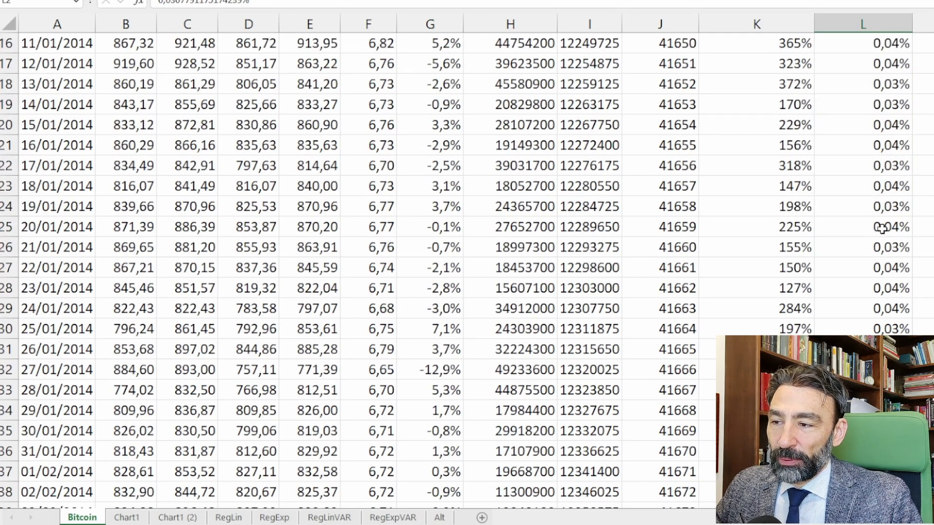
scroll(897, 249, "up", 20)
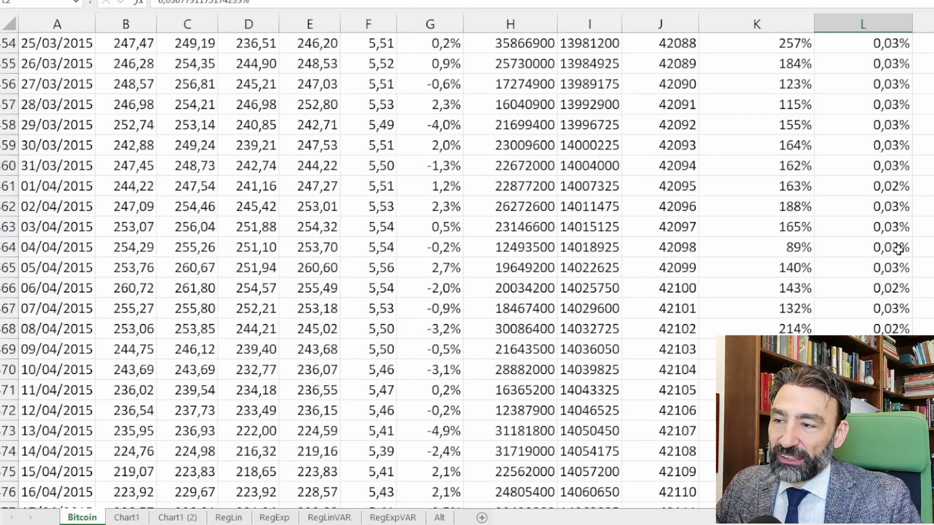
left_click(898, 249)
scroll(897, 249, "up", 3)
key("ctrl+Up")
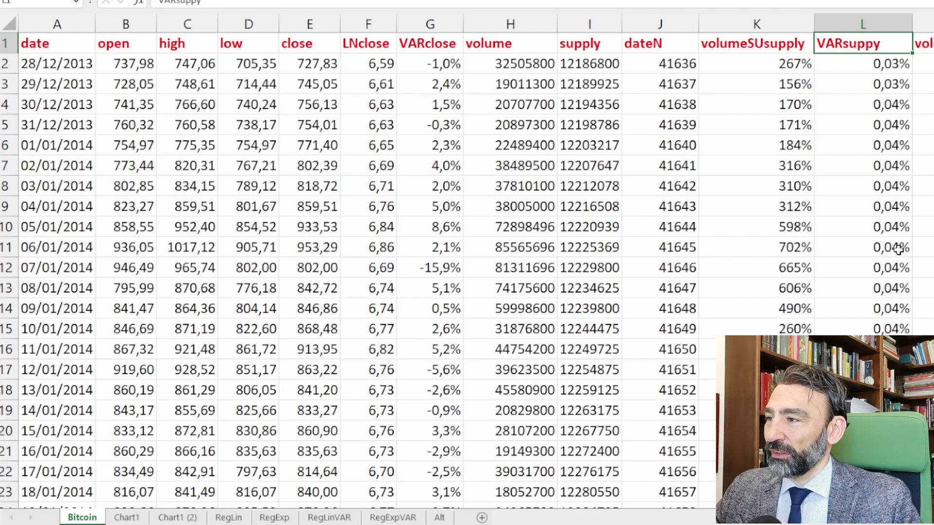
left_click_drag(619, 64, 616, 83)
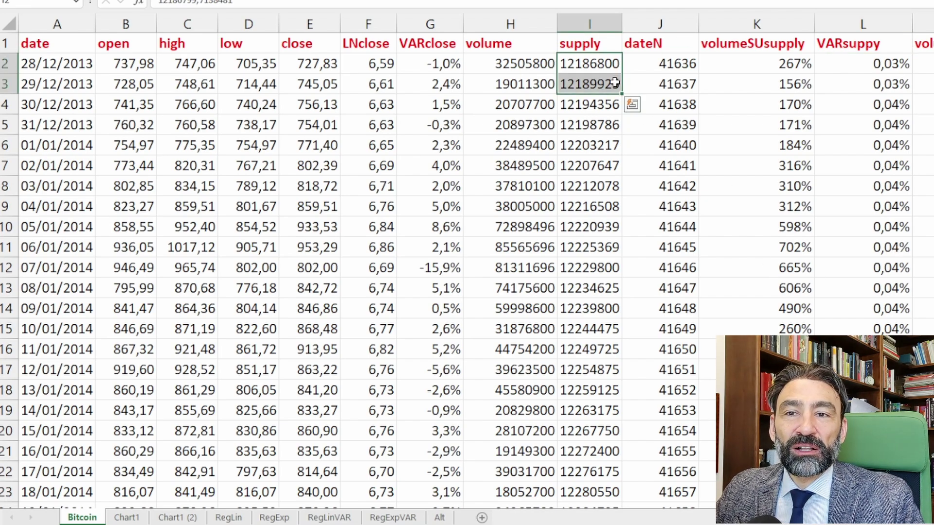
left_click(615, 82)
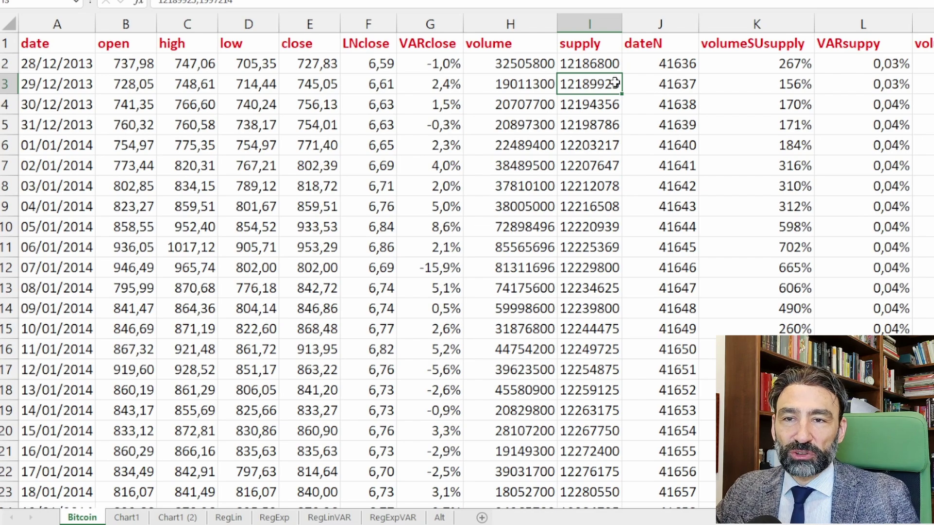
Step: Examine the volumeUSD and supplyUSD columns alongside the volume, close and supply columns they derive from
left_click(923, 64)
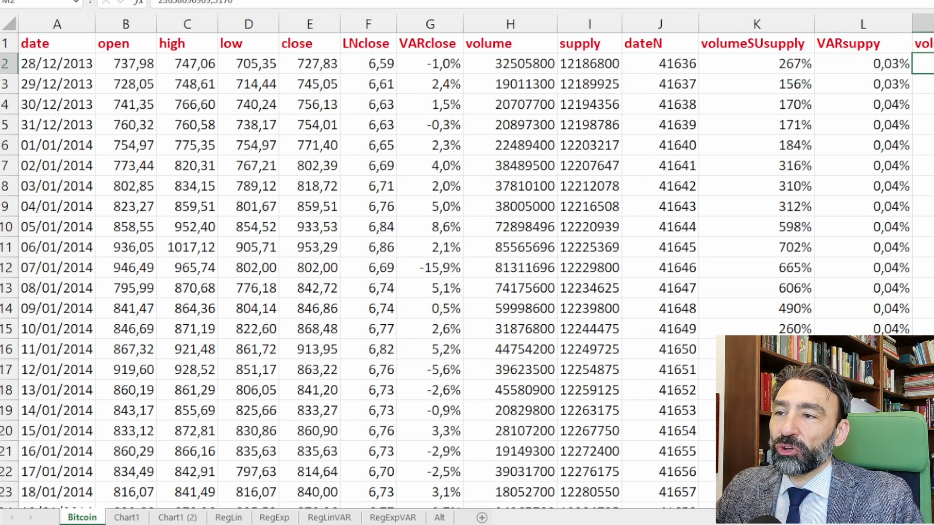
left_click(511, 64)
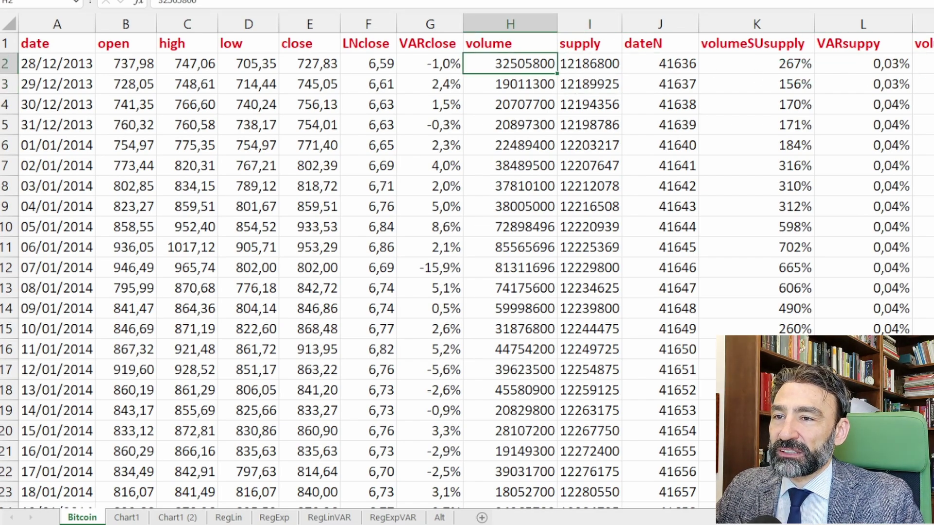
left_click(923, 24)
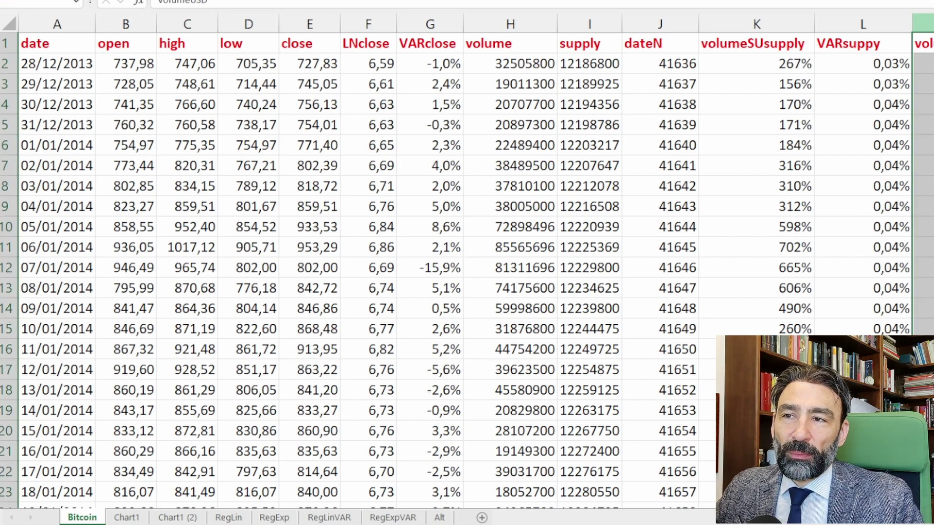
key("Right")
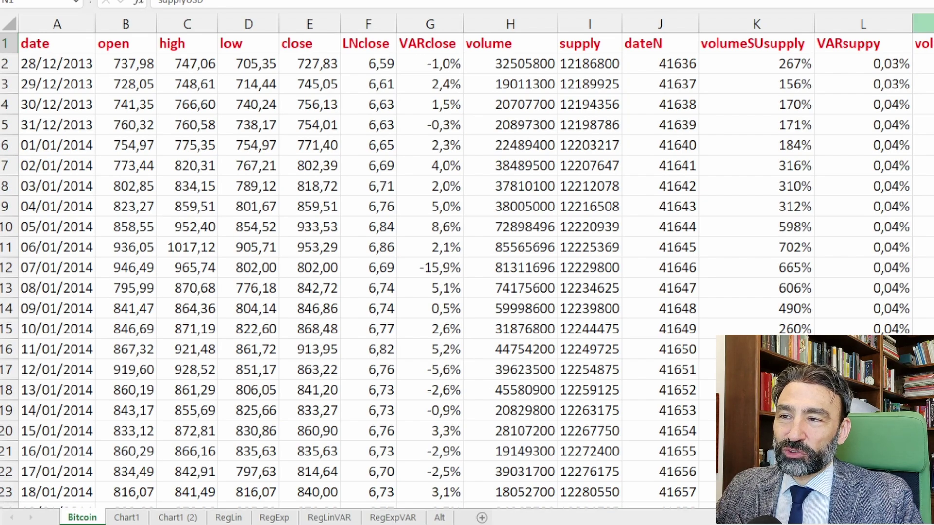
left_click(923, 24)
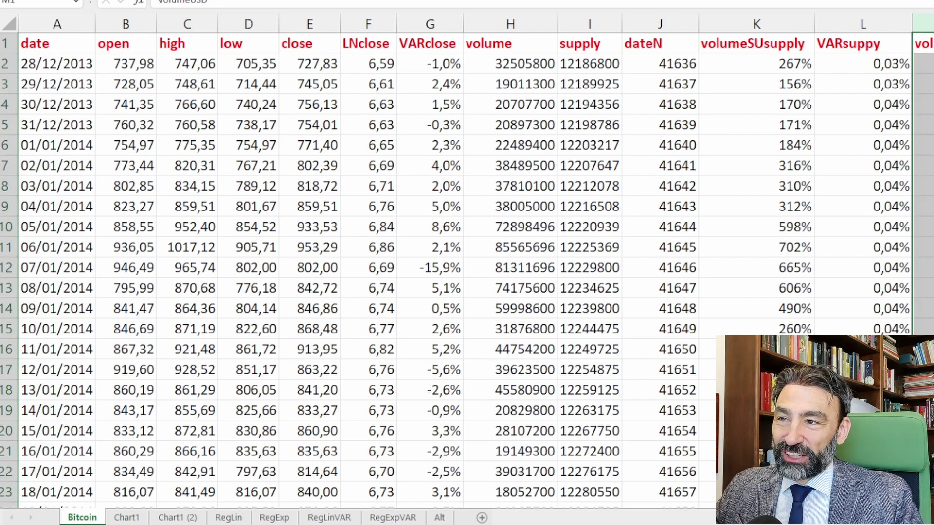
left_click(923, 63)
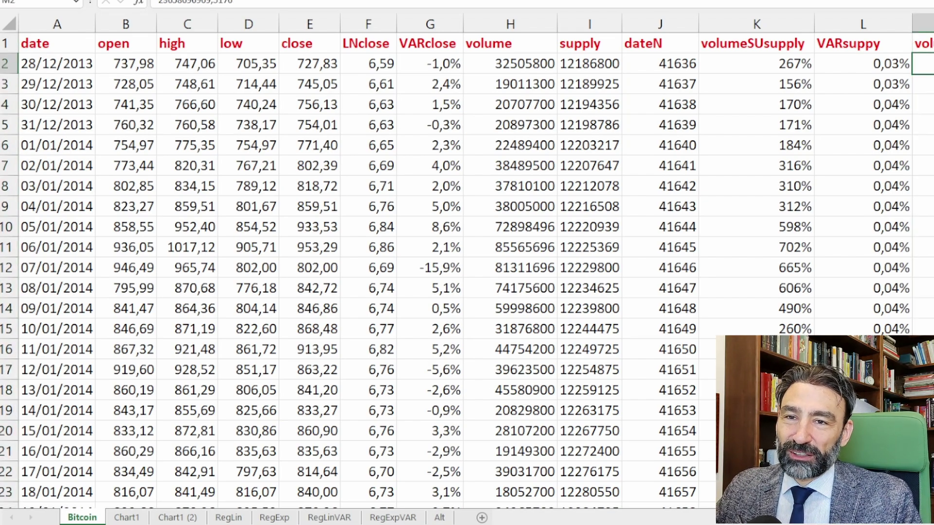
left_click(513, 23)
left_click(923, 64)
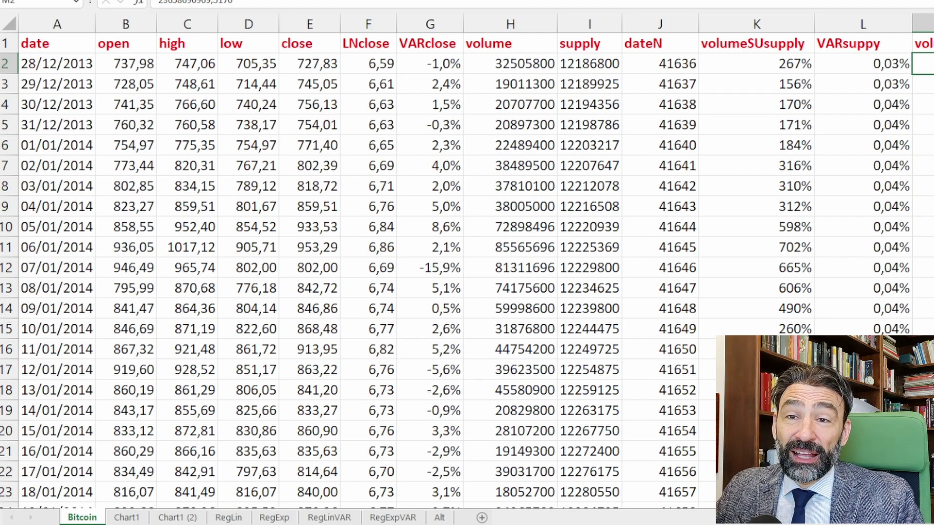
left_click(321, 25)
left_click(604, 24)
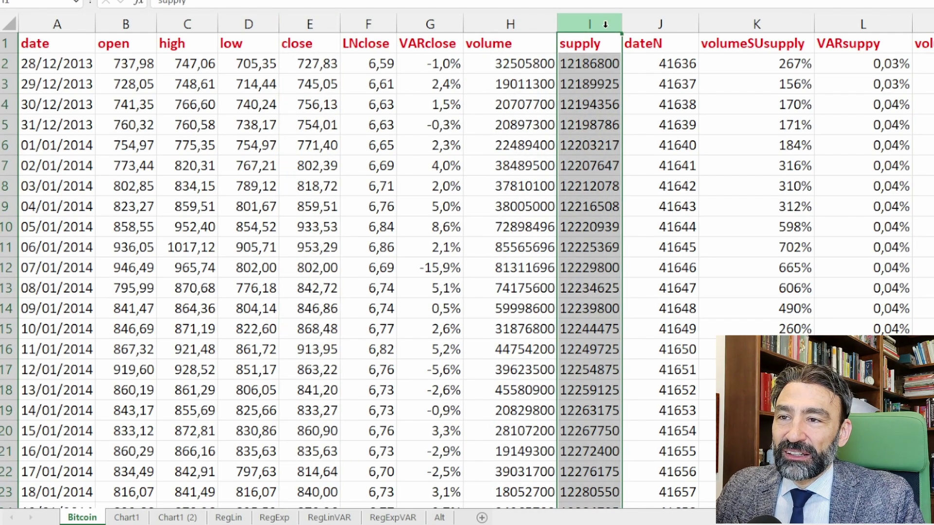
Step: Check the supplyUSD column, and go through the supply, VARsupply, prezzo, Lnprezzo and VARclose labels of the correlation table beside the data
left_click(931, 44)
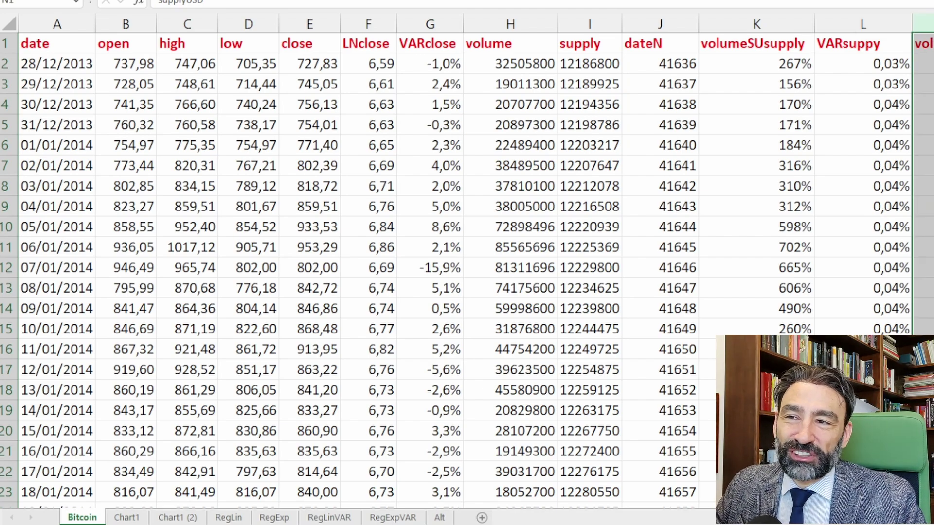
left_click(931, 84)
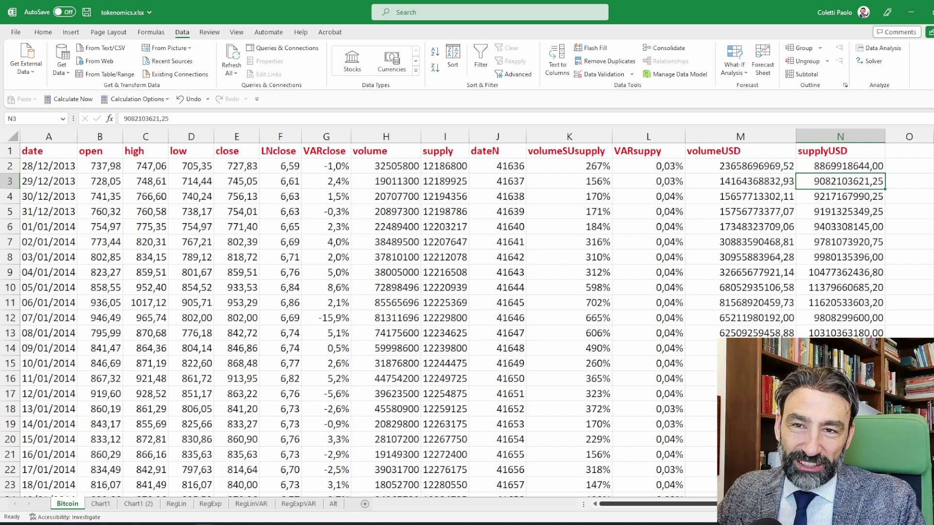
scroll(729, 184, "right", 3)
left_click(725, 166)
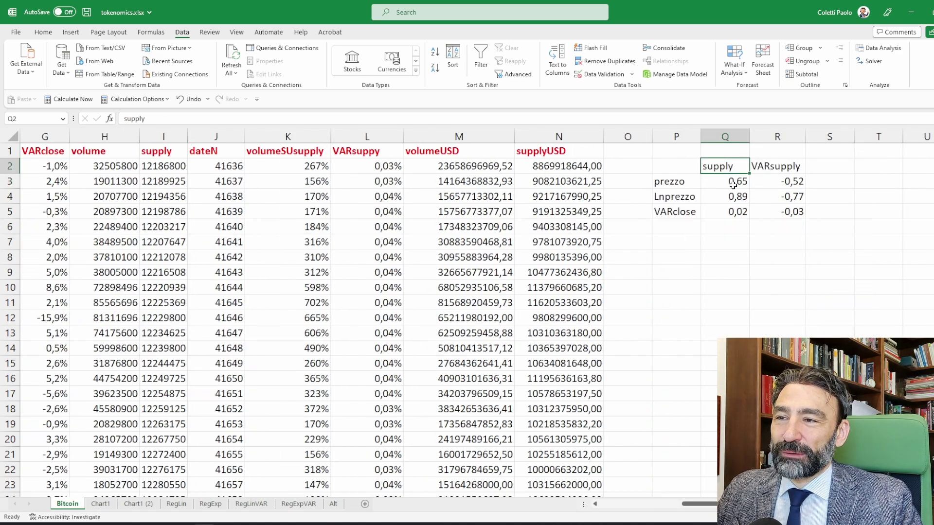
left_click(786, 170)
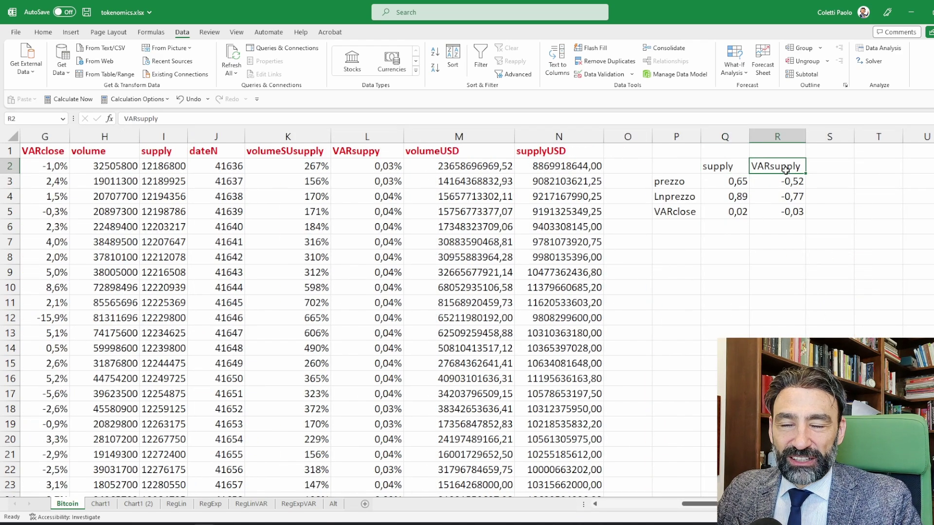
left_click(670, 181)
left_click(678, 197)
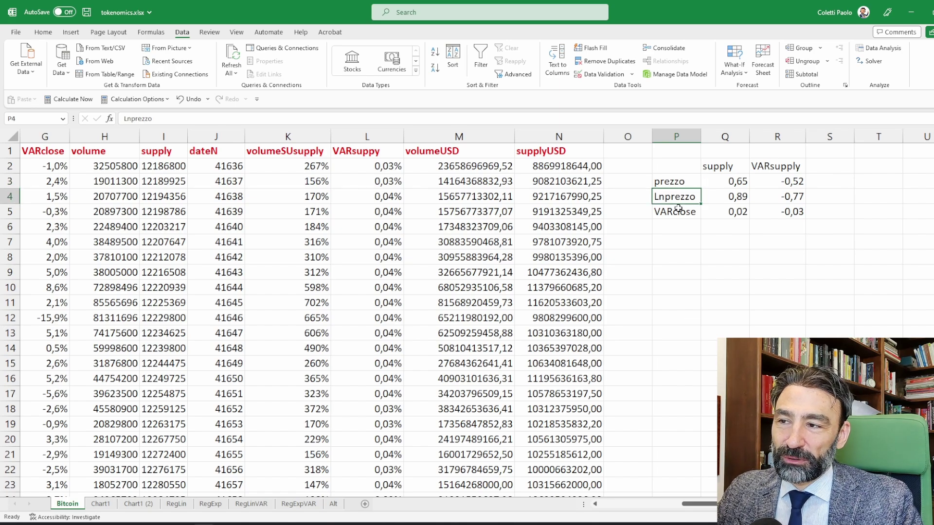
left_click(678, 212)
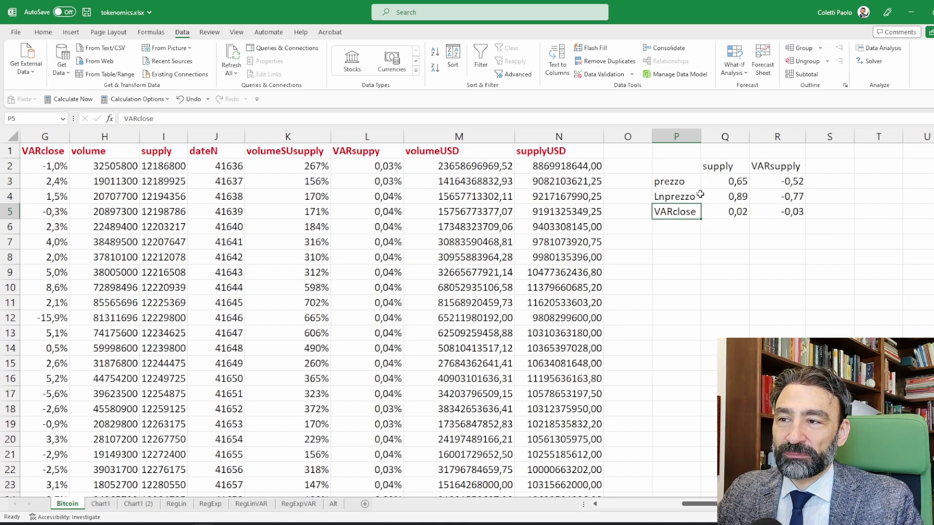
Step: Highlight the whole block of correlation coefficients in Q3:R5 for review
left_click(722, 183)
mouse_move(746, 177)
left_mouse_down()
mouse_move(788, 197)
mouse_move(793, 213)
left_mouse_up()
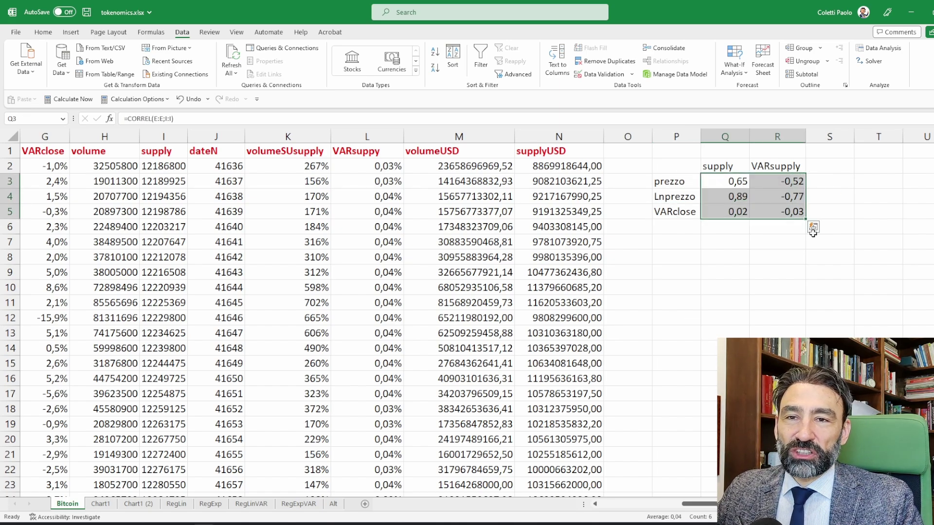
left_click(815, 268)
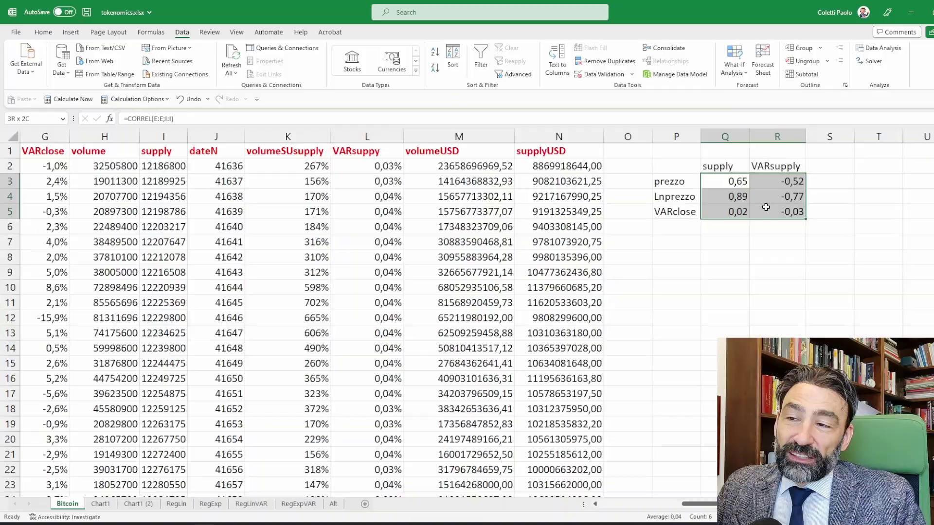
left_click_drag(766, 207, 766, 208)
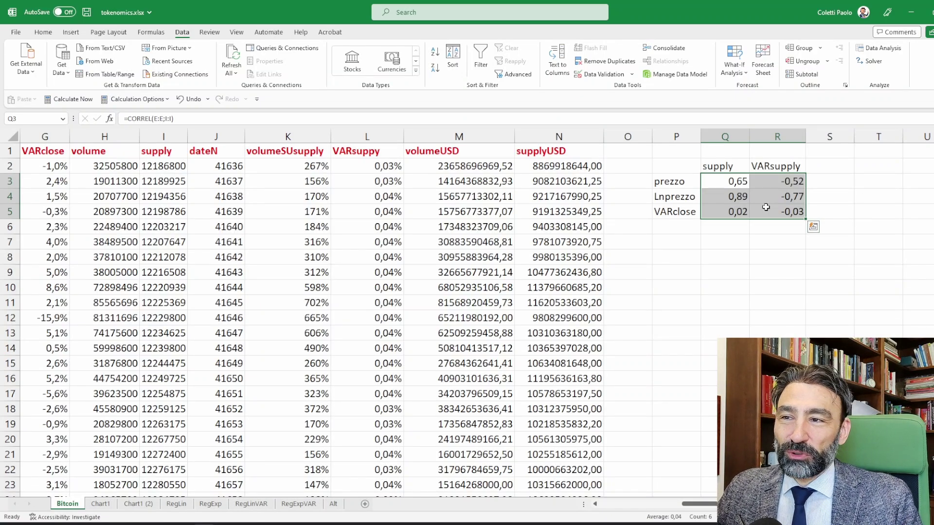
Step: Inspect the correlation between prezzo and supply in cell Q3, checking it against its row and column labels
left_click(719, 179)
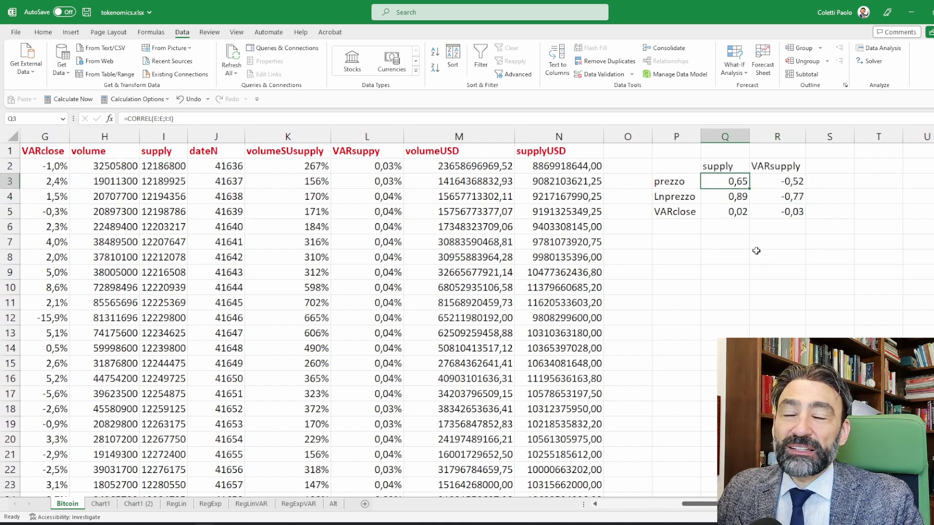
left_click(733, 181)
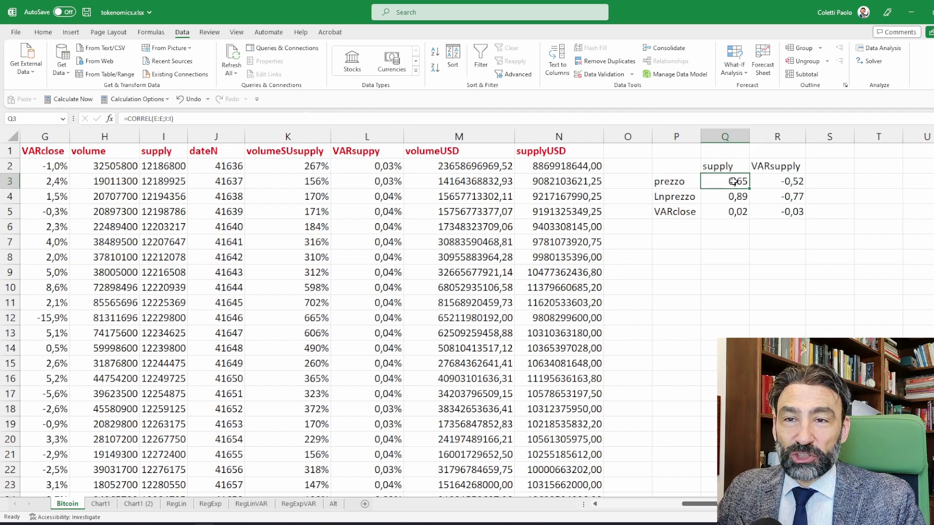
left_click(693, 184)
left_click(731, 183)
left_click(732, 168)
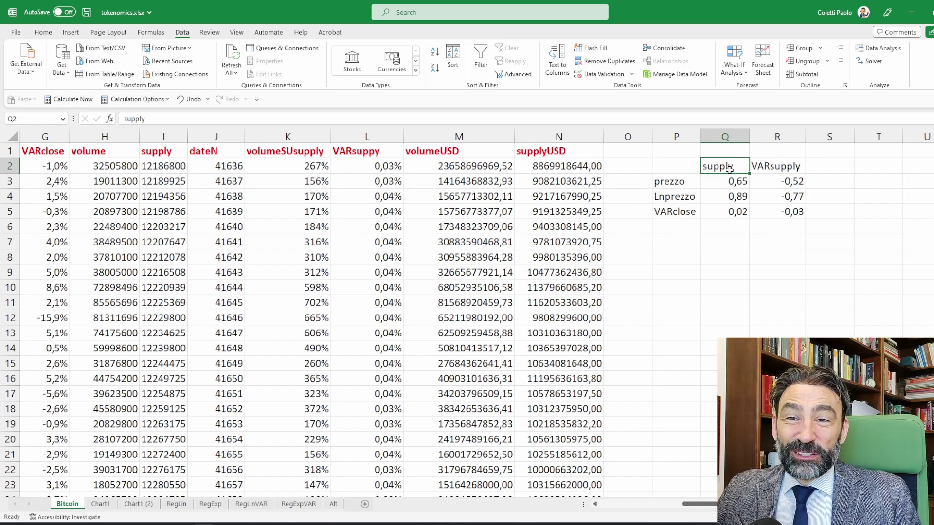
left_click(723, 183)
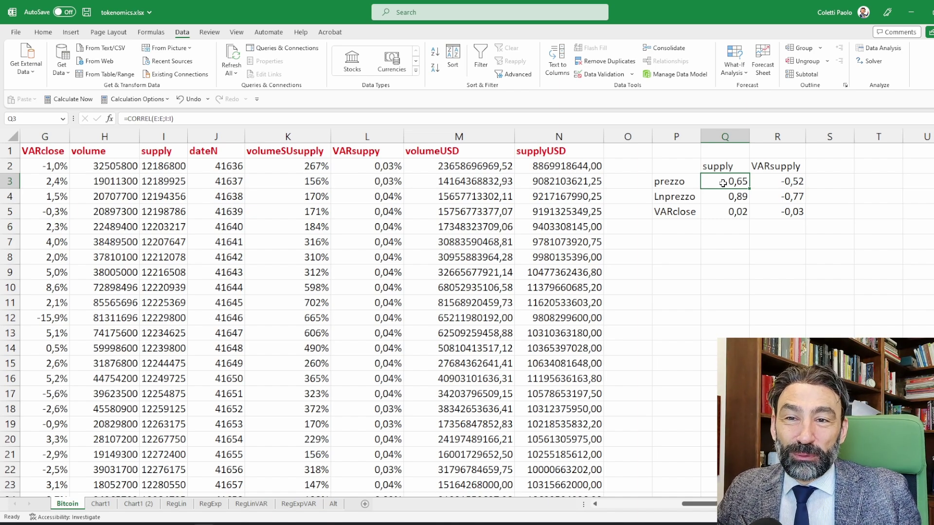
Step: Inspect how supply correlates with Lnprezzo in Q4 and with VARclose in Q5, relating each coefficient to its labels
left_click(727, 197)
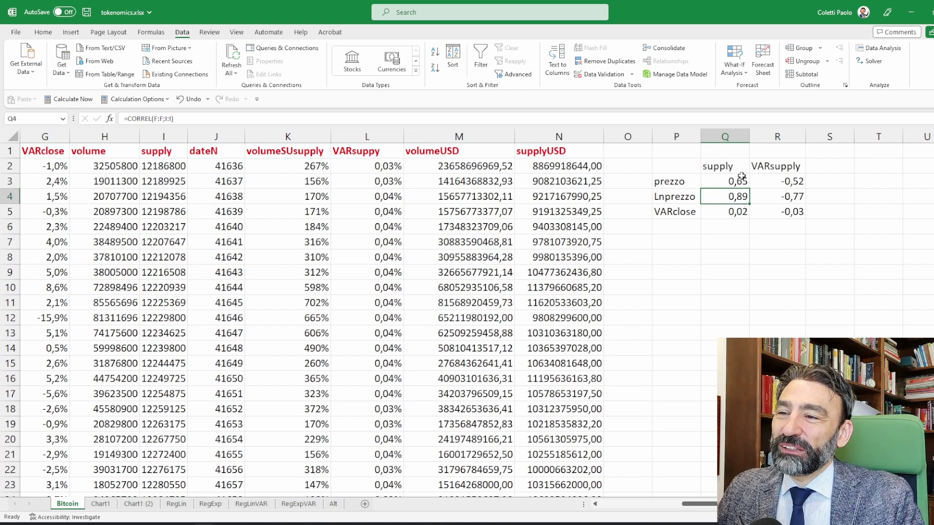
left_click(682, 202)
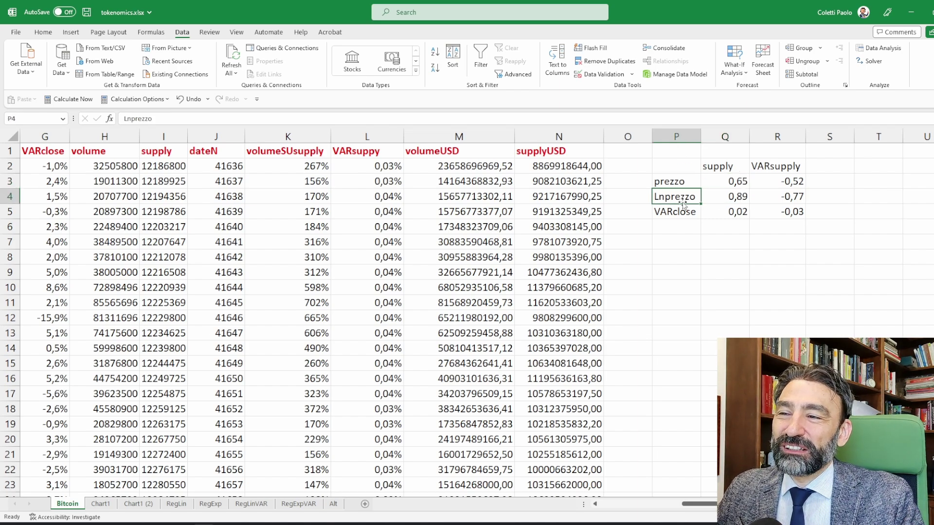
left_click(728, 200)
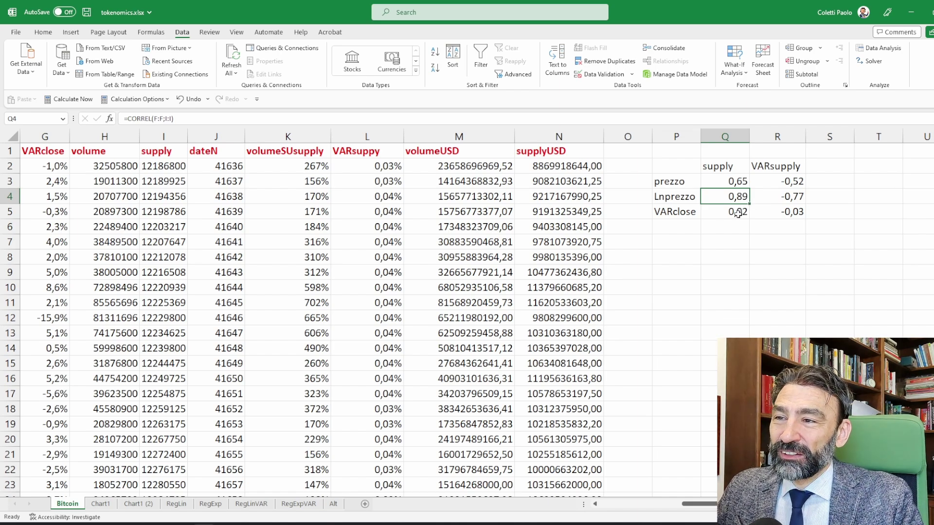
left_click(736, 213)
left_click(716, 164)
left_click(689, 210)
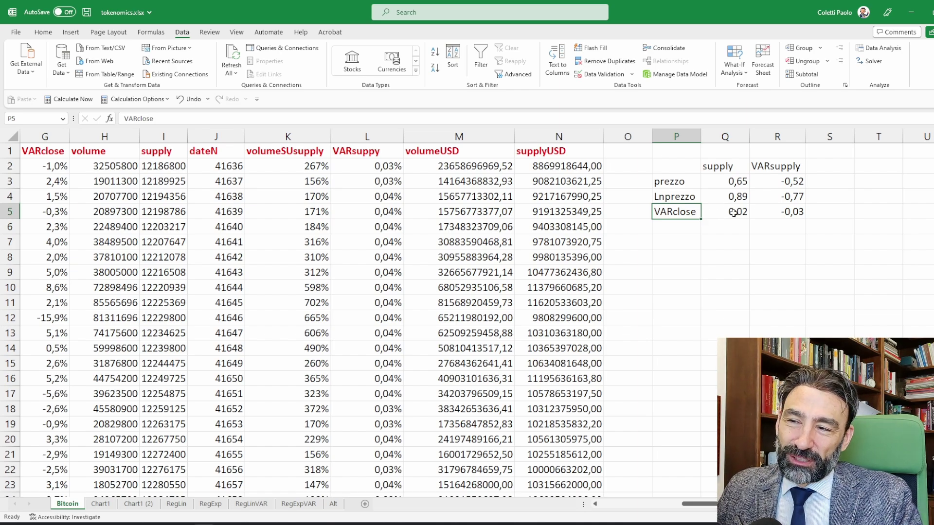
Step: Inspect the correlation between prezzo and VARsupply in cell R3 along with its row and column labels
left_click(787, 168)
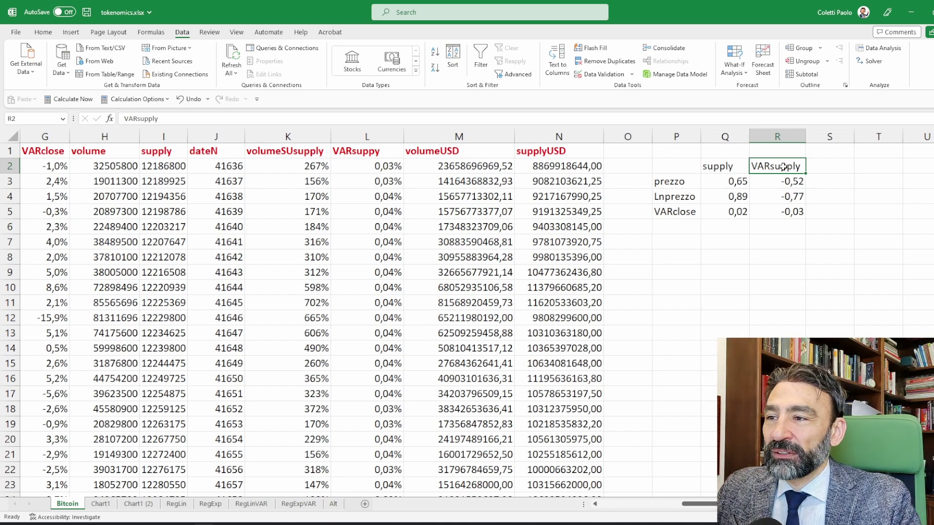
left_click(778, 184)
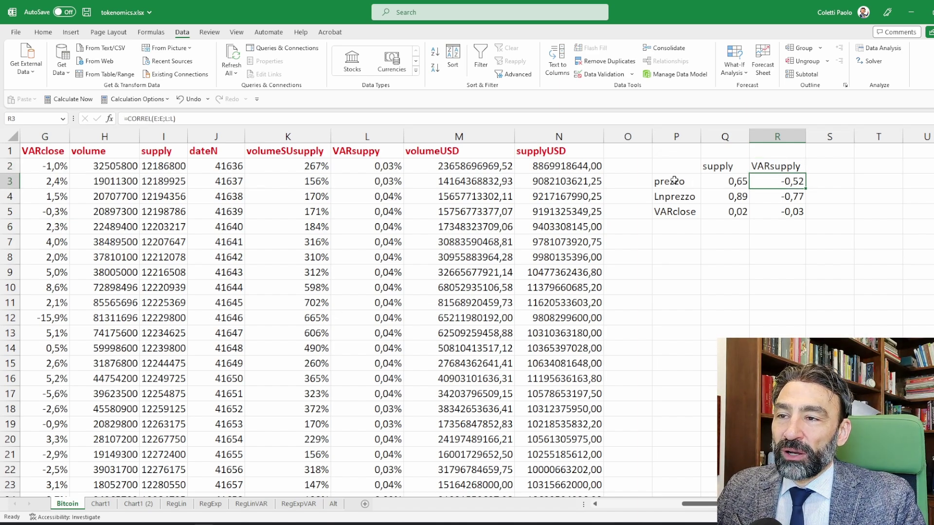
left_click(693, 185)
left_click(797, 187)
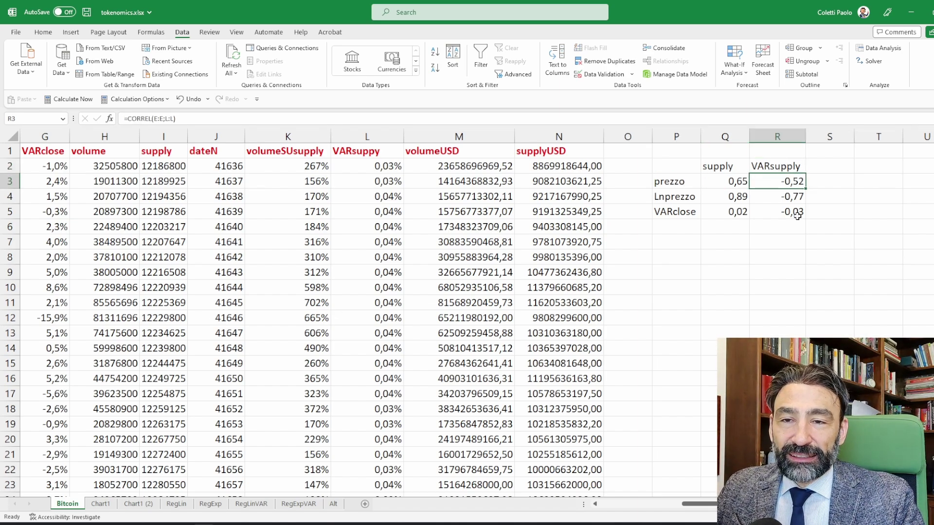
left_click(788, 162)
left_click(792, 179)
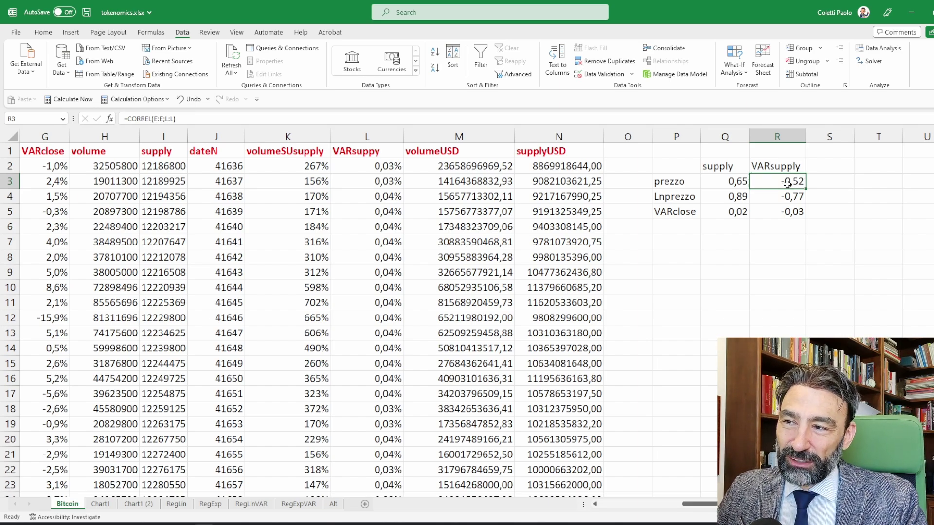
Step: Review the Lnprezzo and VARclose correlations with VARsupply, and compare the prezzo coefficients for supply and VARsupply
left_click(672, 197)
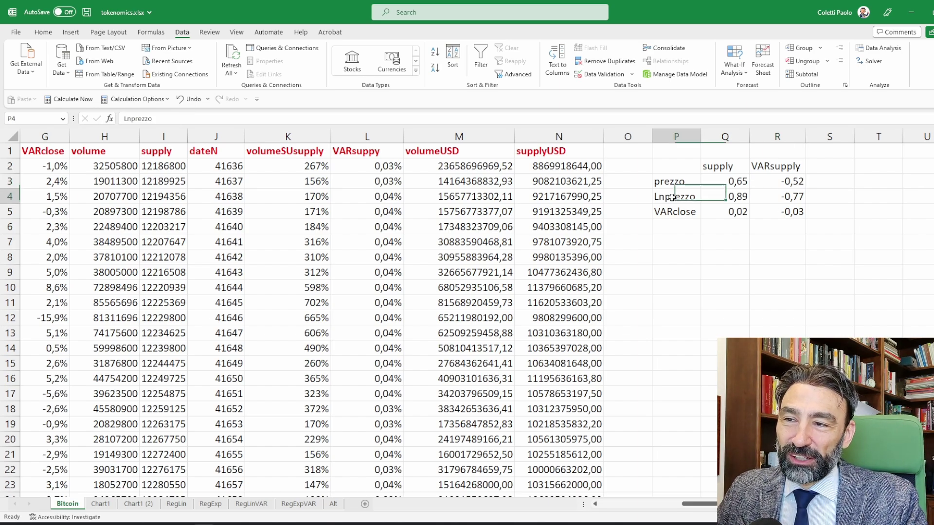
left_click(777, 214)
left_click(677, 213)
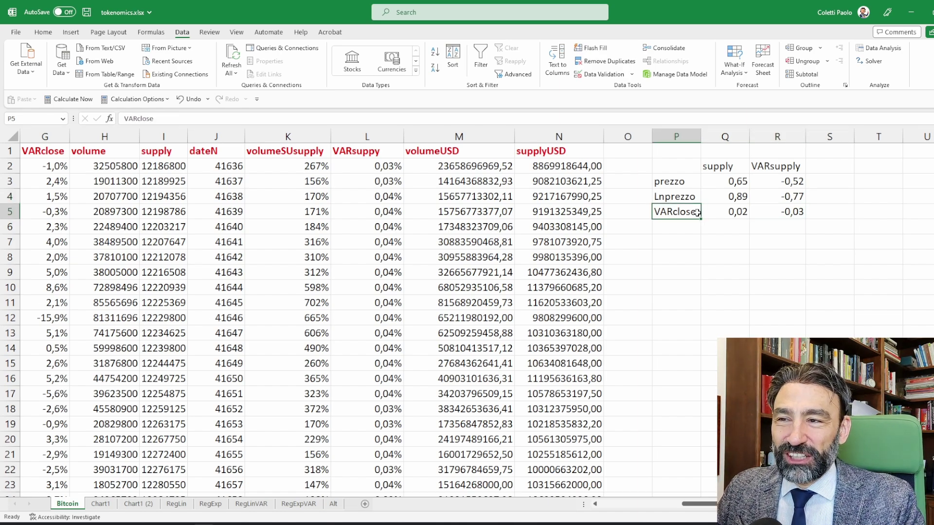
left_click(725, 184)
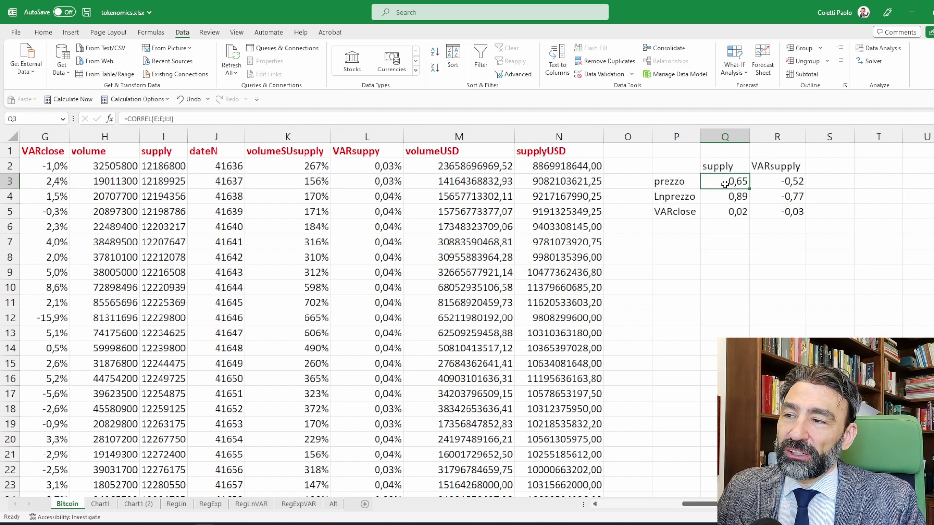
left_click_drag(686, 183, 782, 171)
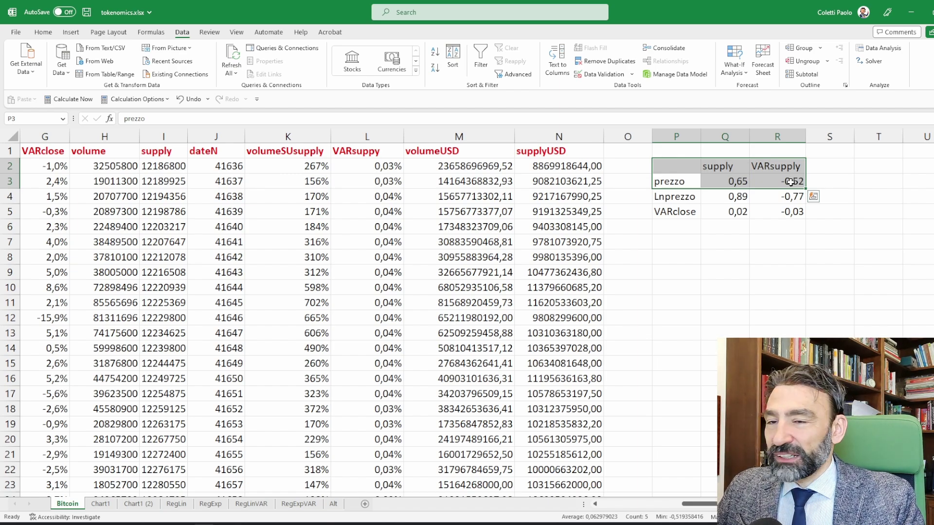
left_click(798, 181)
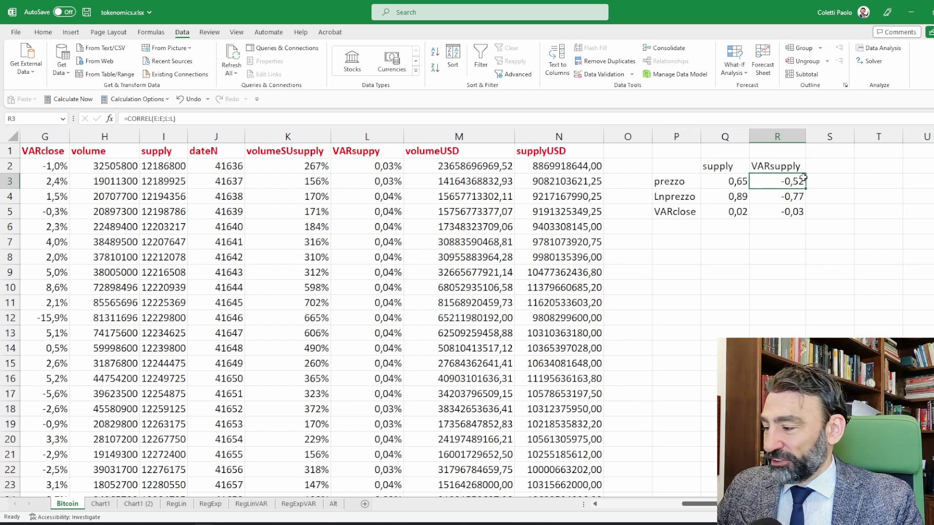
Step: Examine the close and supply curves over time on the Chart1 sheet
left_click(100, 504)
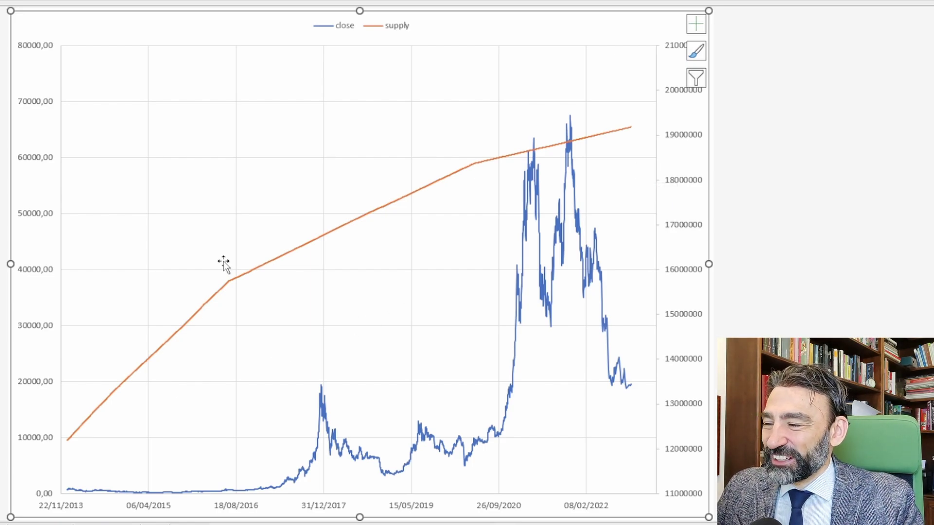
mouse_move(570, 161)
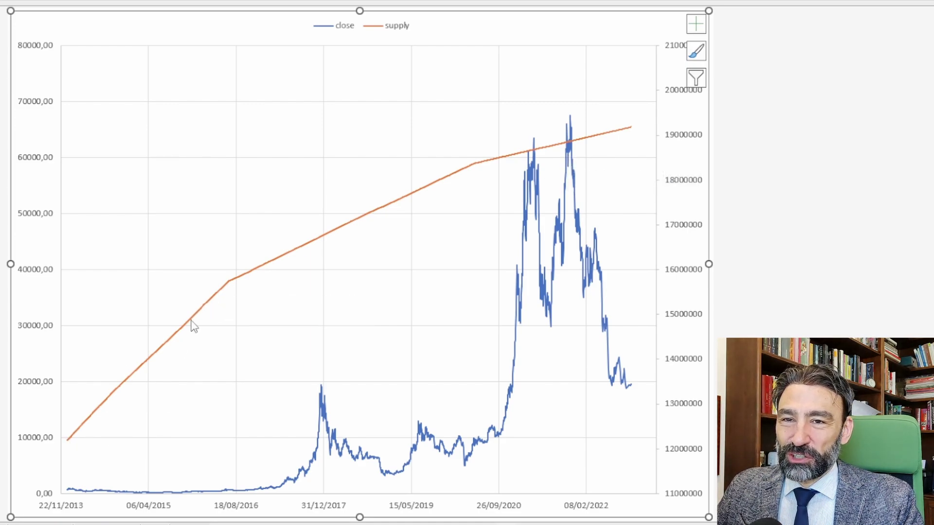
mouse_move(223, 292)
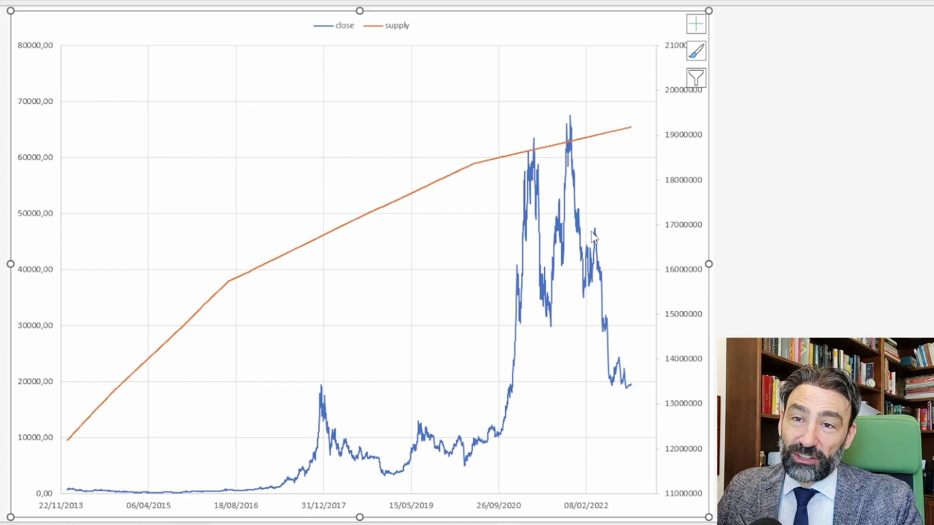
mouse_move(593, 237)
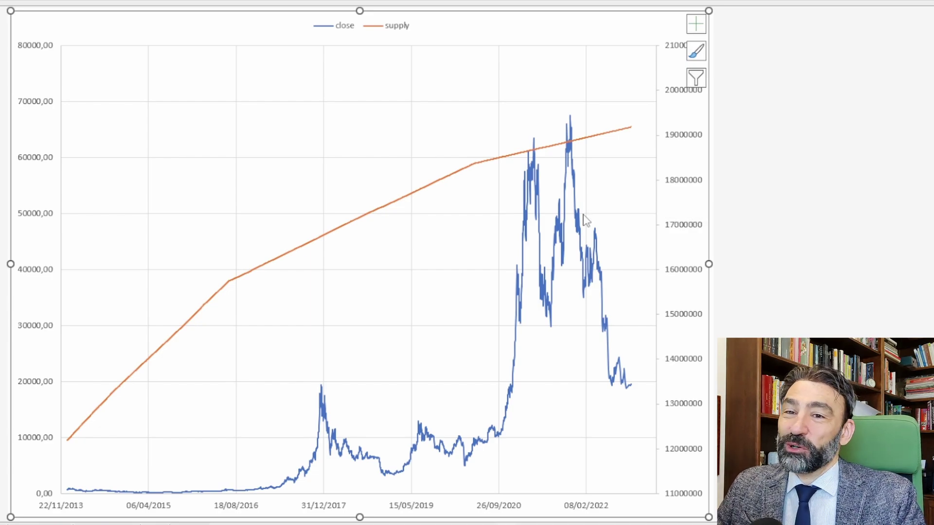
mouse_move(586, 220)
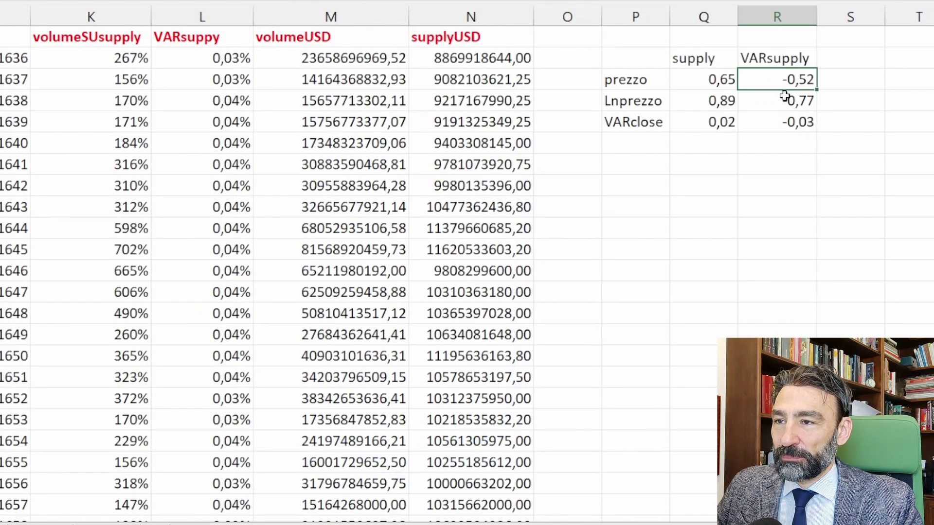
Step: Recheck the prezzo–supply coefficient and the VARsupply label on the Bitcoin sheet, and examine the close and VARsuppy chart on Chart1 (2)
left_click(732, 85)
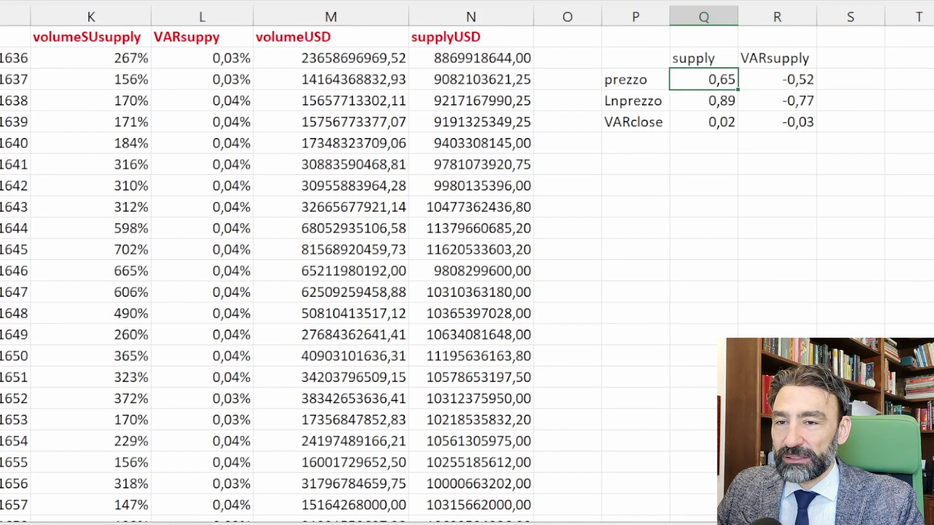
left_click(798, 62)
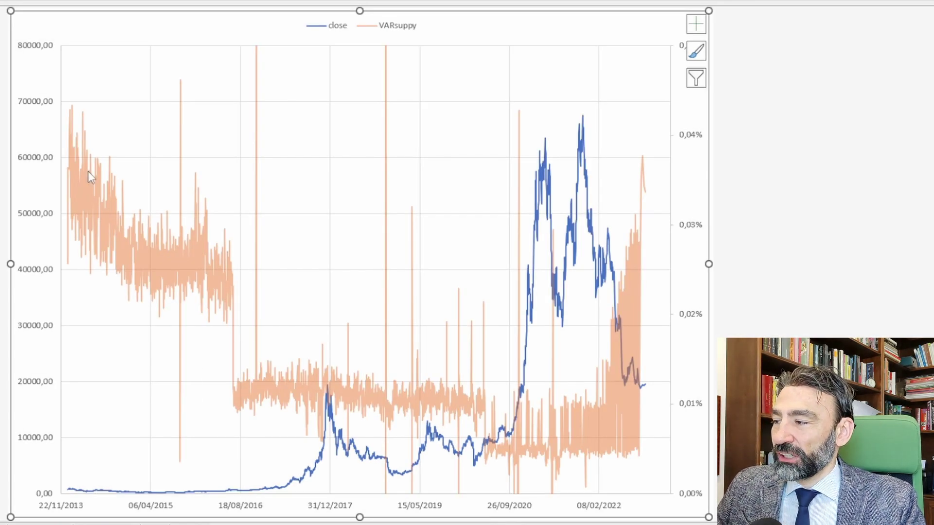
mouse_move(109, 223)
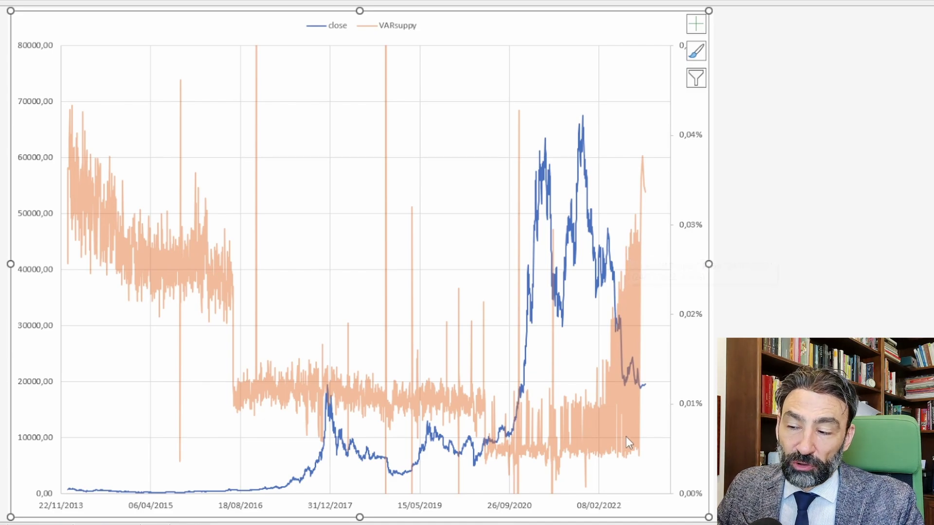
mouse_move(628, 448)
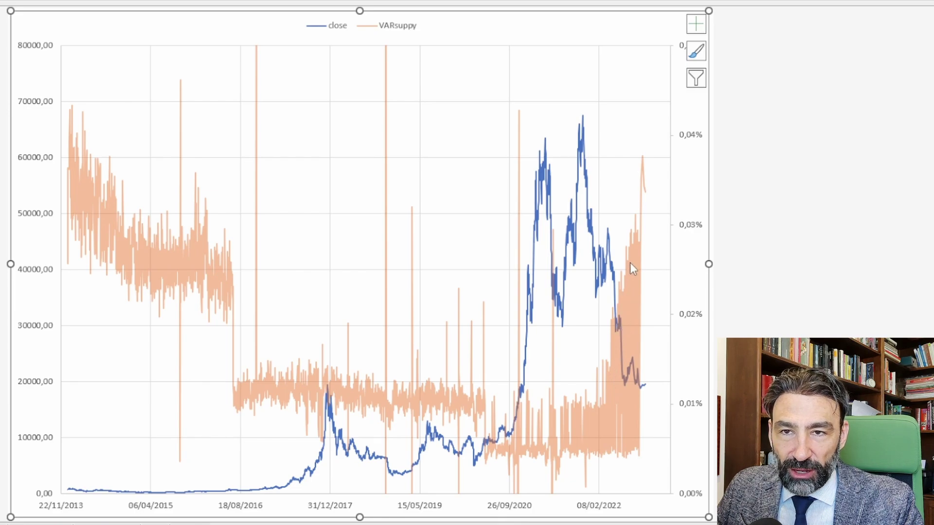
Step: Examine the VARsuppy spikes, drops and final rise against the close curve on the Chart1 (2) sheet
mouse_move(637, 241)
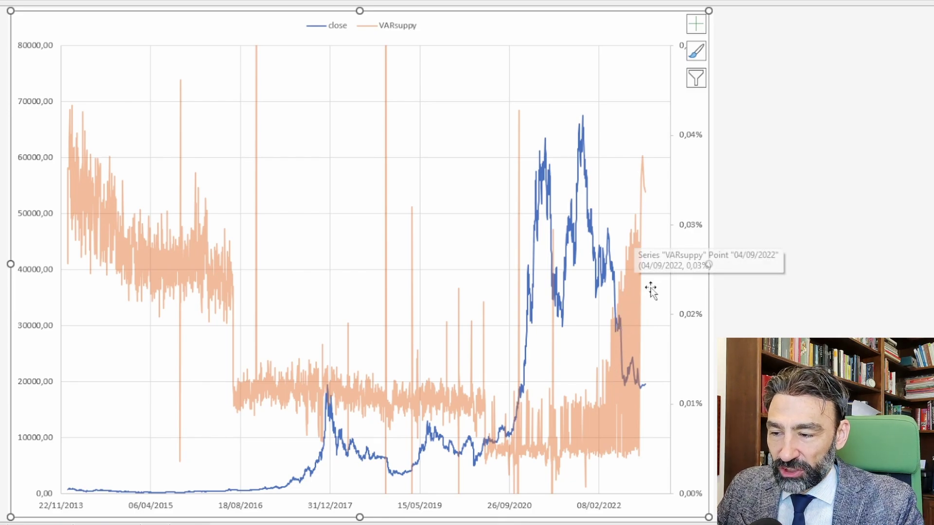
mouse_move(611, 359)
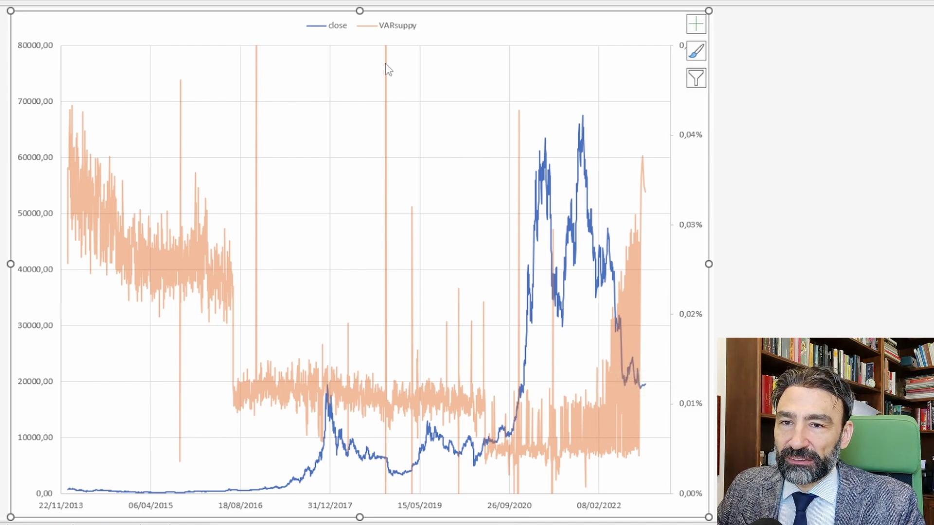
mouse_move(387, 72)
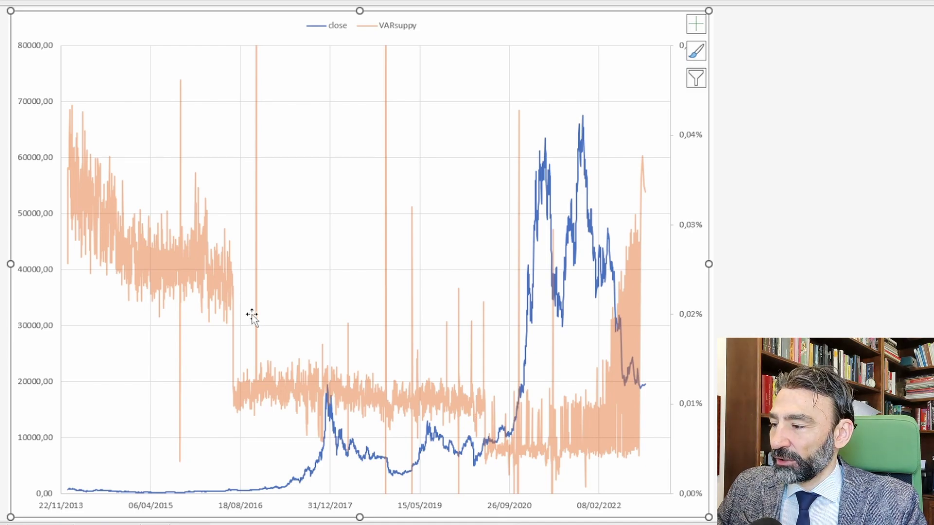
mouse_move(483, 425)
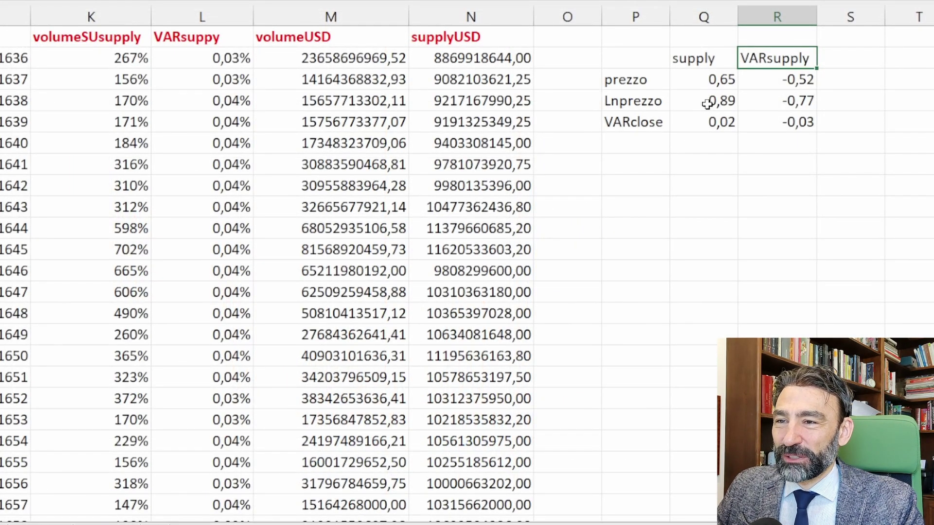
Step: Compare the prezzo coefficients for supply and VARsupply, and examine the close and supply curves on the Chart1 sheet
left_click(783, 81)
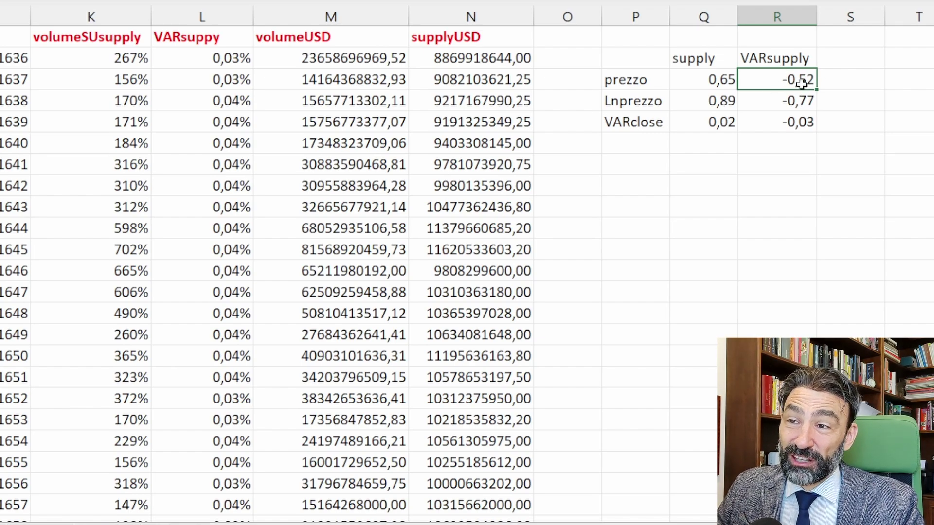
left_click_drag(700, 79, 815, 77)
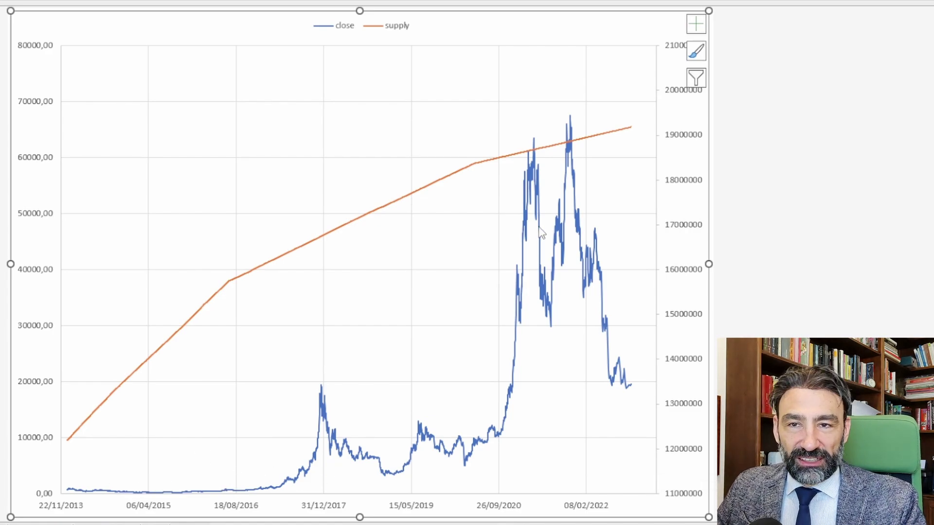
mouse_move(540, 232)
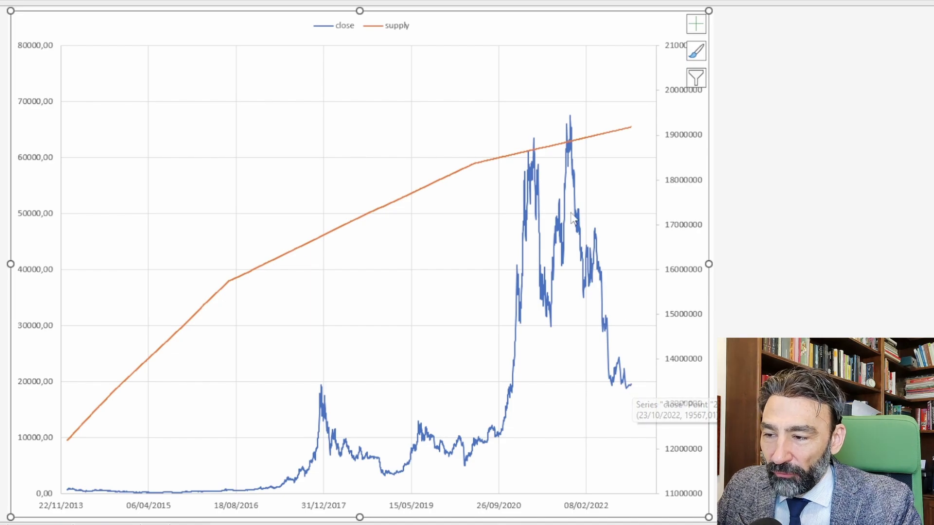
mouse_move(634, 386)
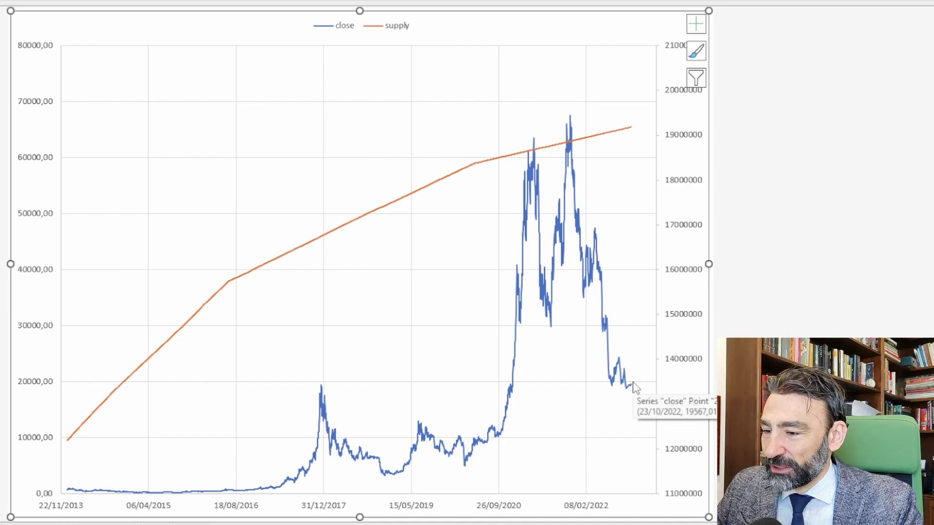
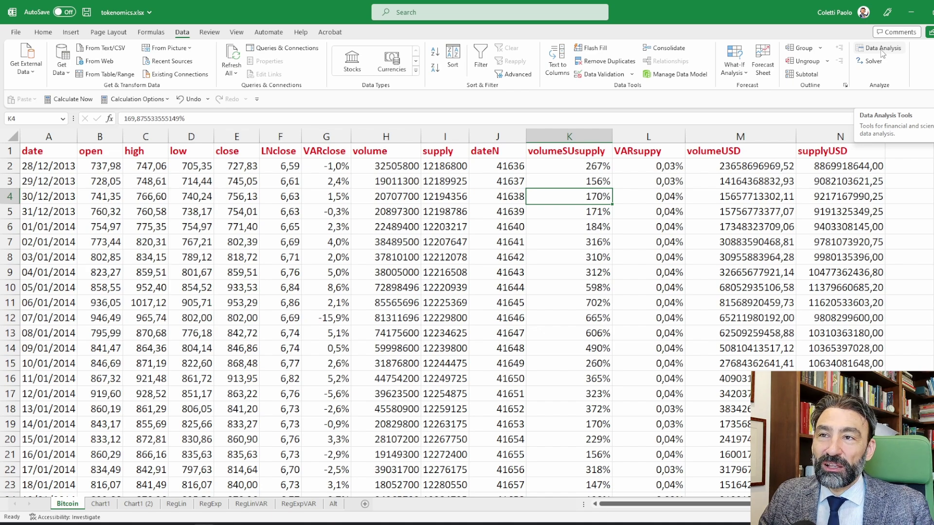
Step: Check in the Excel add-in options that the Analysis ToolPak is enabled, and leave without changing anything
left_click(11, 33)
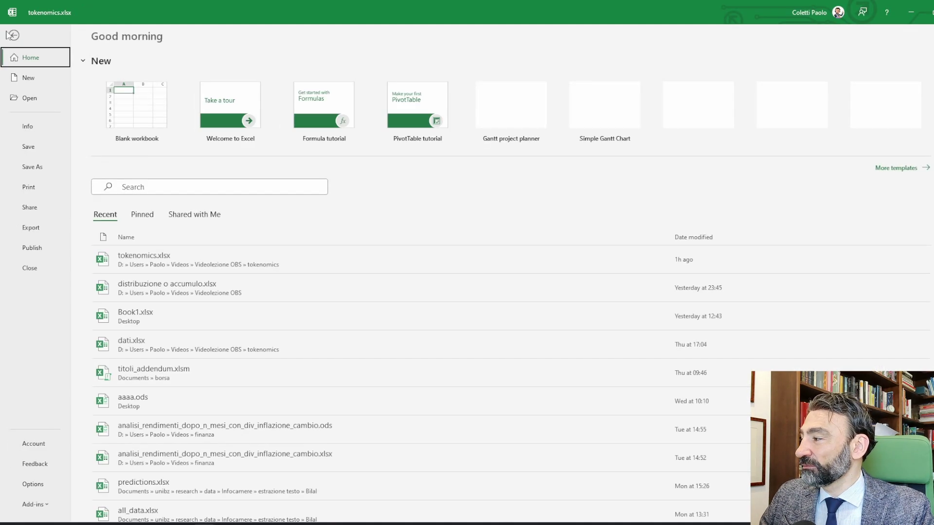
left_click(42, 486)
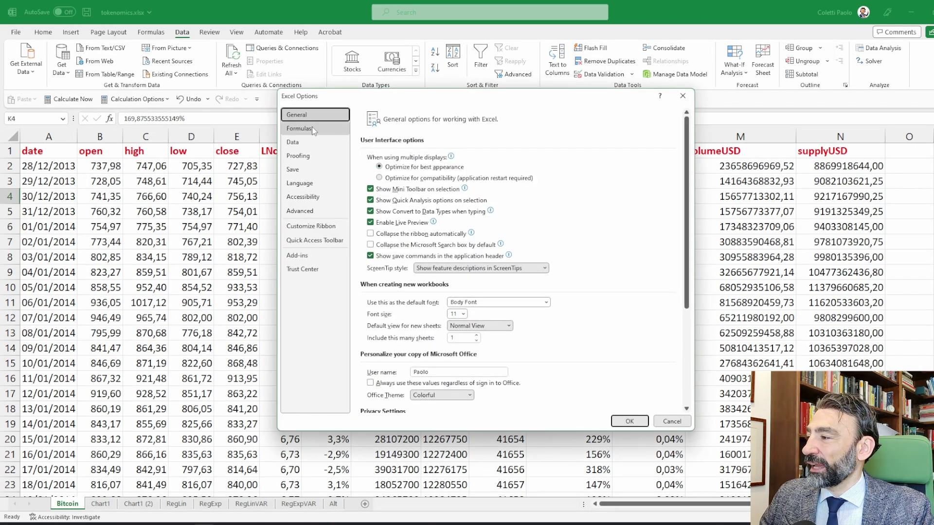
left_click(304, 258)
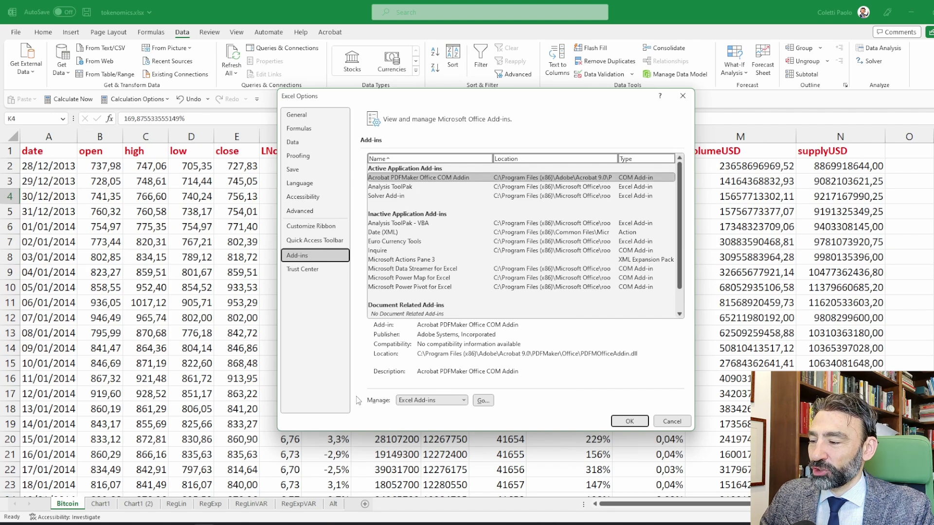
left_click(482, 401)
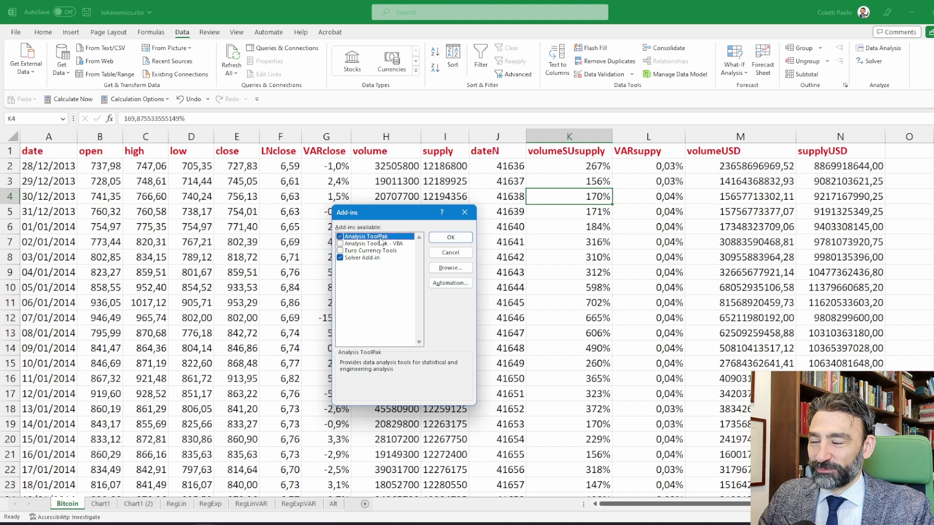
left_click(445, 254)
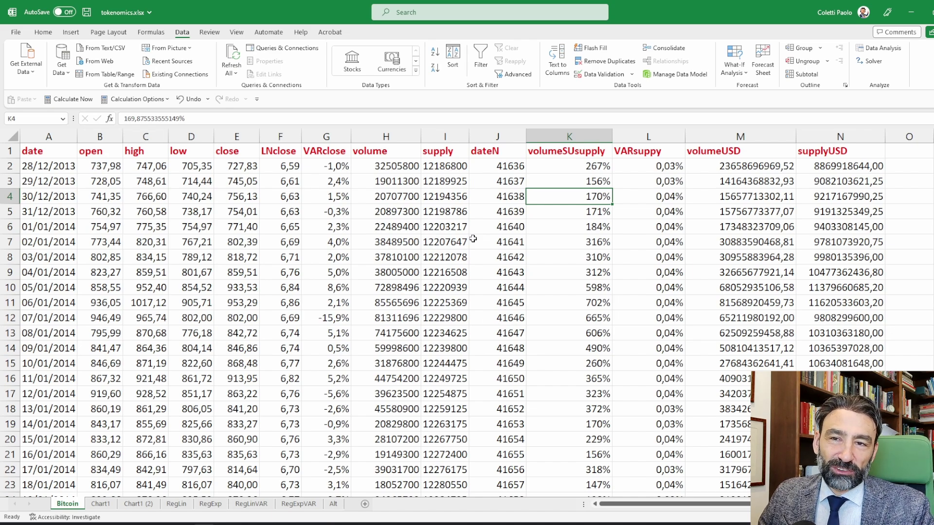
Step: Start a Regression data analysis and set its Input Y Range to the close column with its header, $E$1:$E$3012
left_click(598, 286)
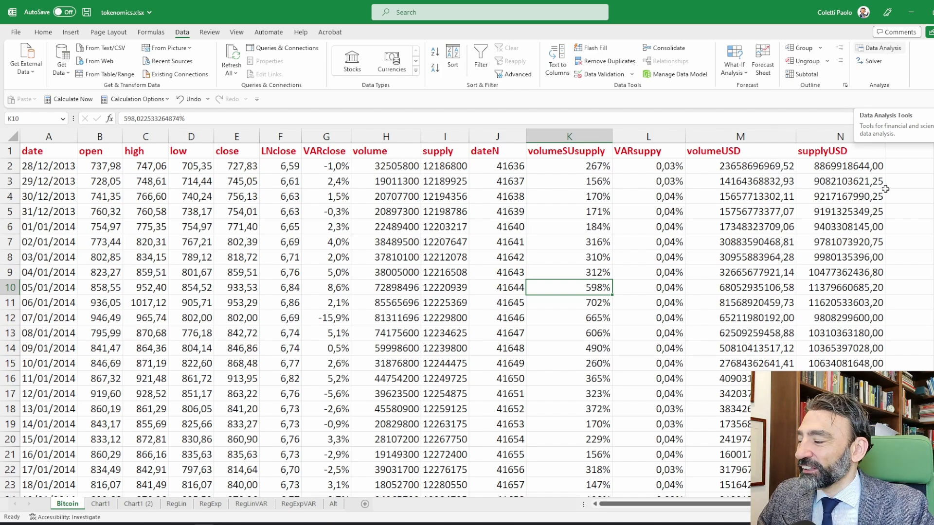
left_click(880, 48)
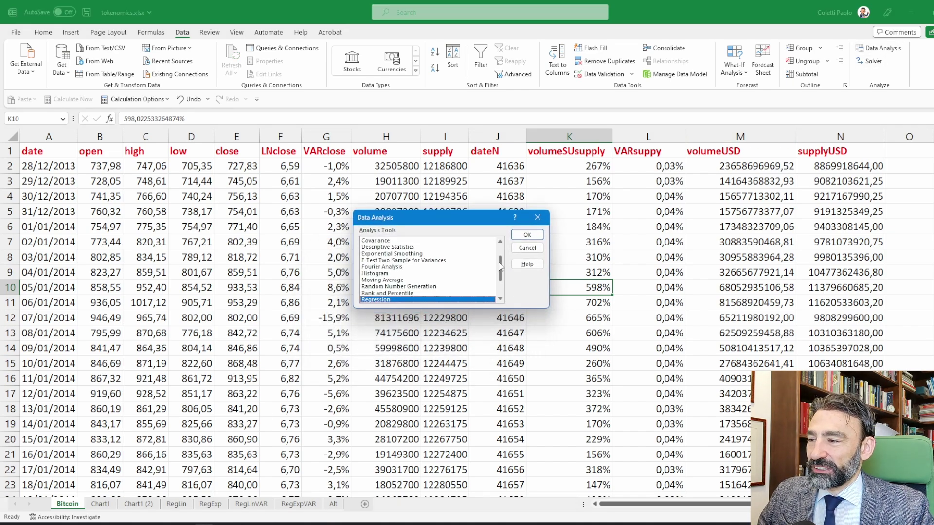
scroll(505, 267, "down", 2)
scroll(505, 270, "up", 2)
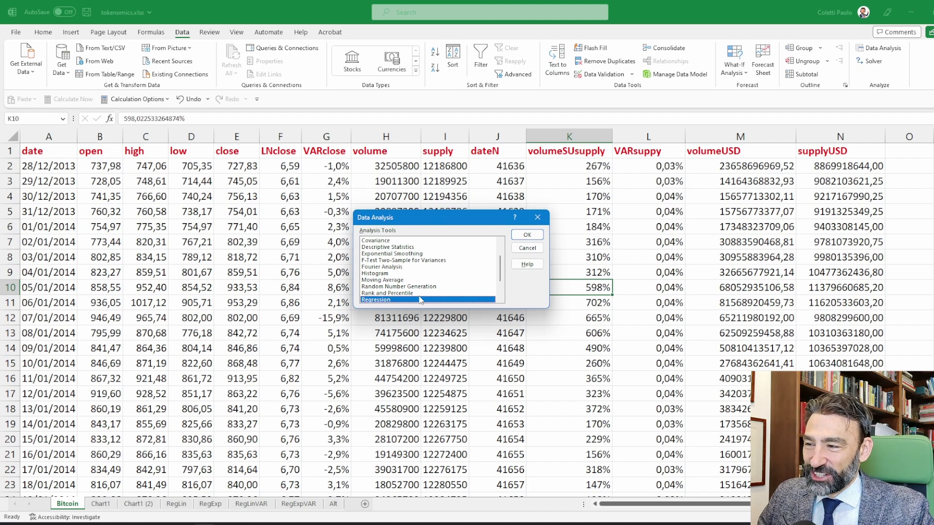
left_click(535, 236)
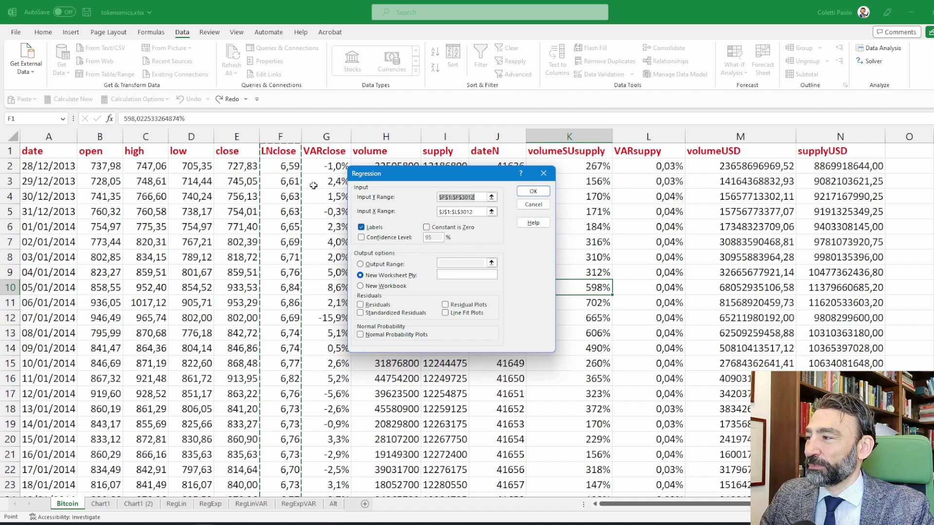
left_click(242, 153)
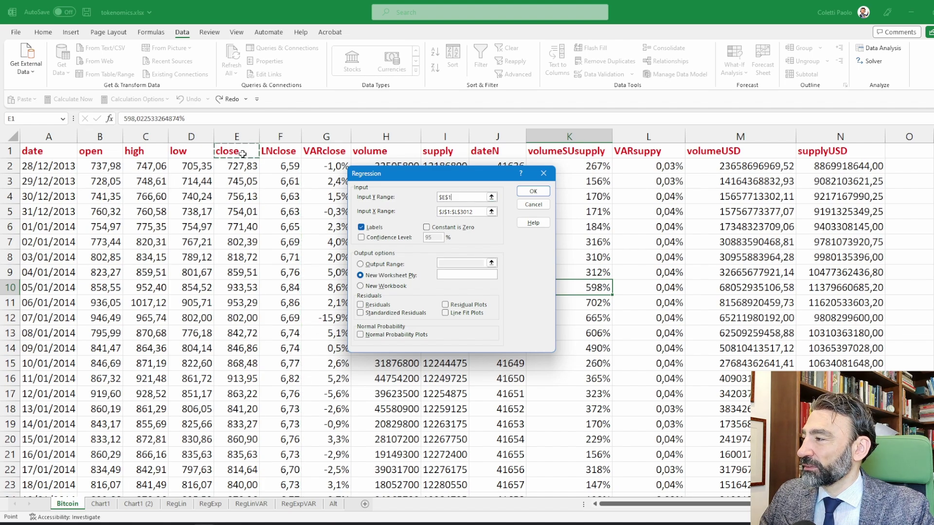
mouse_move(242, 154)
left_mouse_down()
mouse_move(238, 470)
mouse_move(239, 158)
left_mouse_up()
key("ctrl+shift+Down")
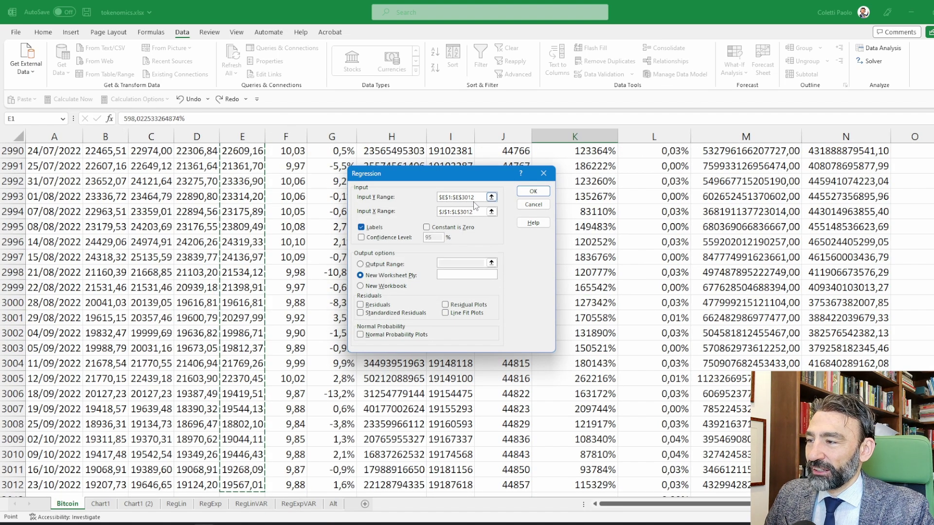
scroll(492, 267, "up", 20)
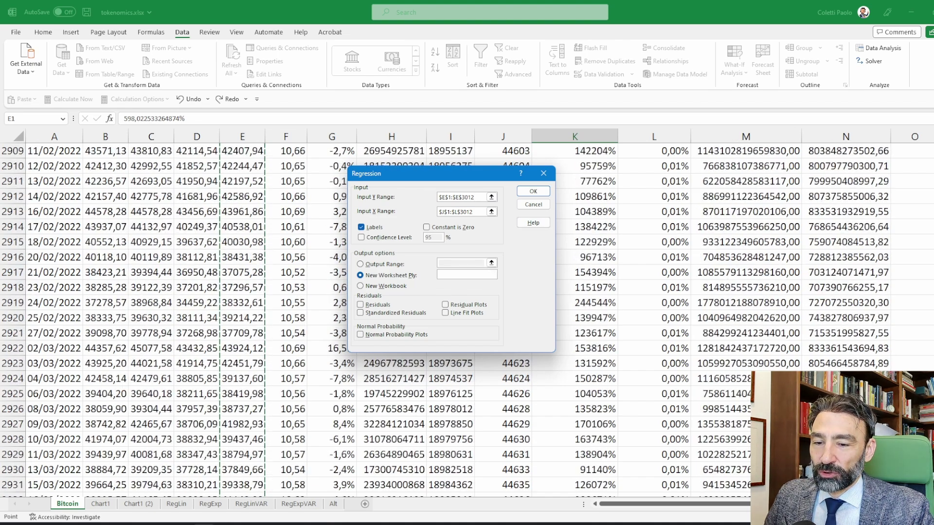
key("ctrl+Home")
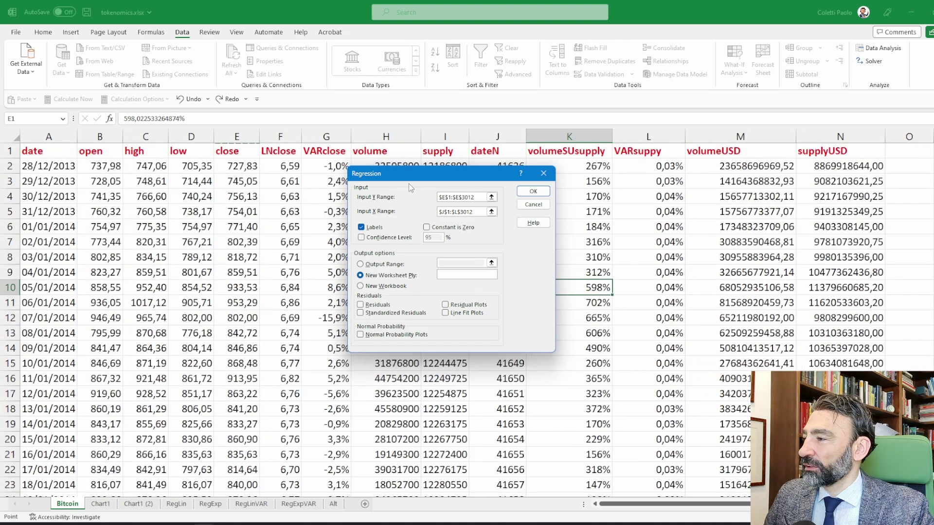
left_click(467, 198)
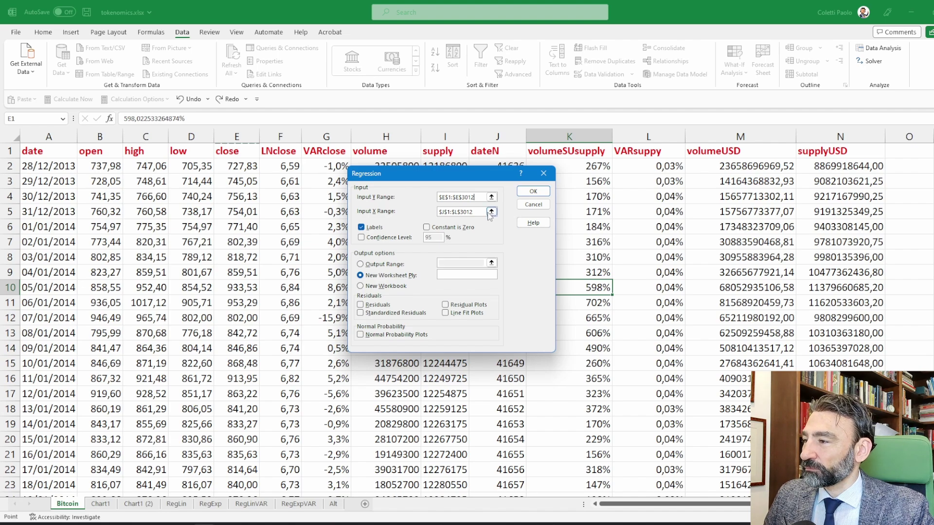
Step: Set the Input X Range to $I$1:$K$3012 and run the regression into a new worksheet
left_click(474, 212)
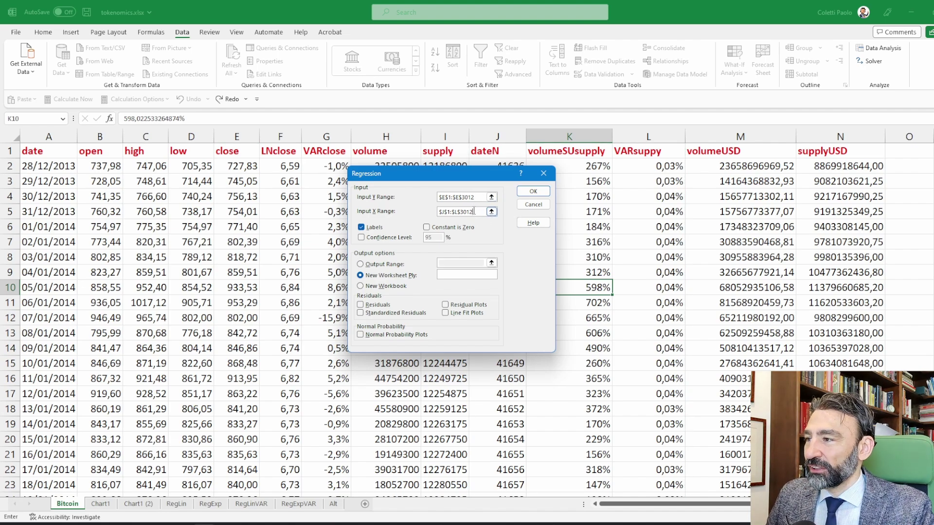
left_click_drag(457, 175, 368, 219)
key("BackSpace")
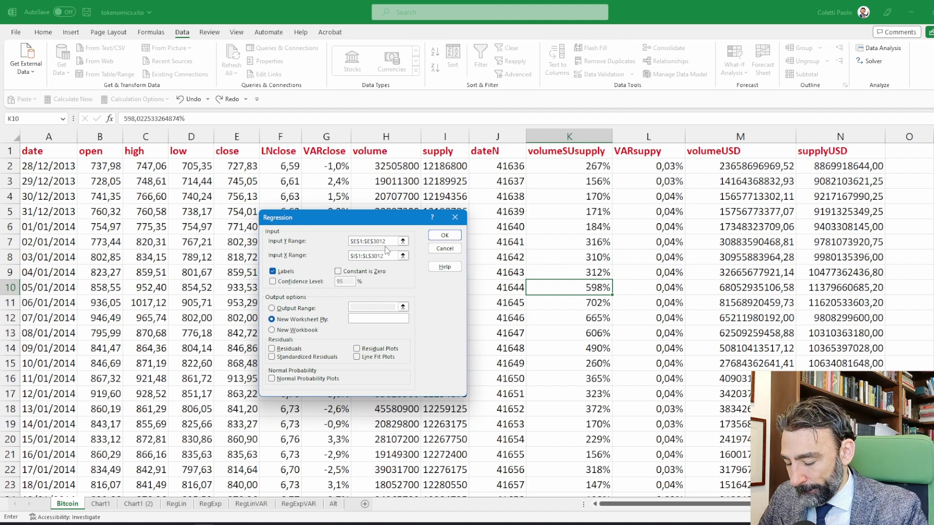
type("K")
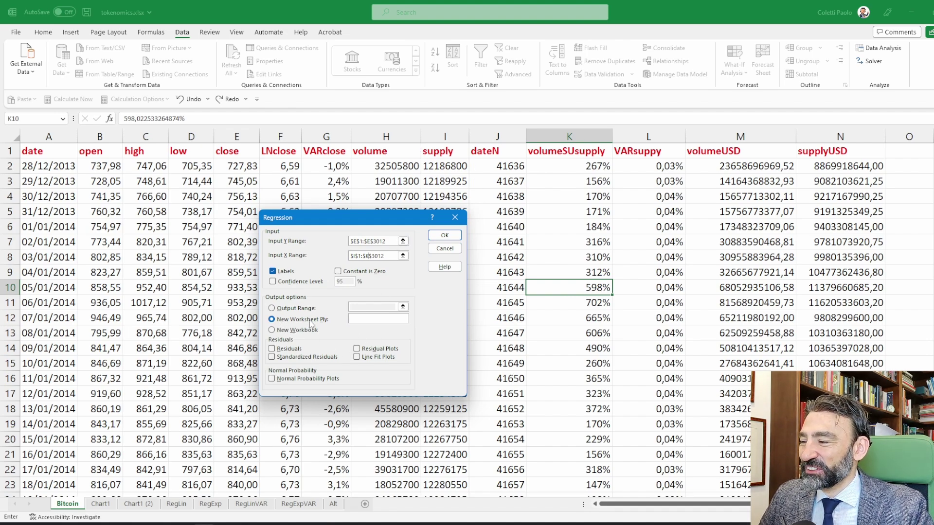
left_click(450, 237)
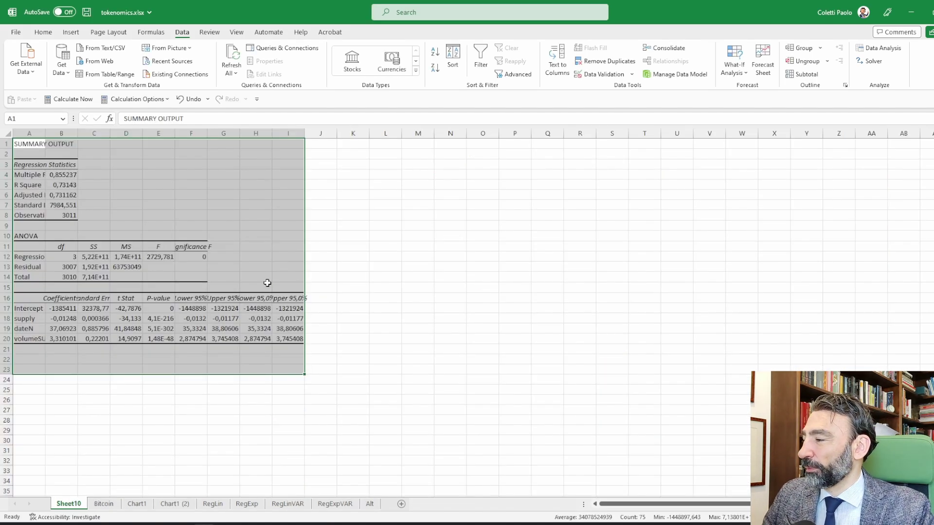
Step: Fit the widths of columns A to J to their contents on the new regression output sheet
left_click(344, 304)
left_click(64, 178)
left_click(64, 213)
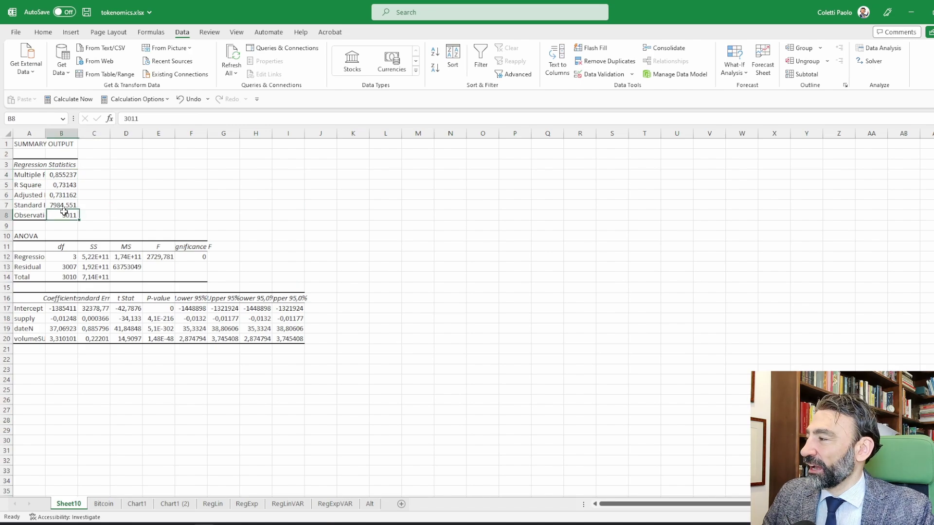
mouse_move(34, 133)
left_mouse_down()
mouse_move(331, 133)
mouse_move(313, 133)
left_mouse_up()
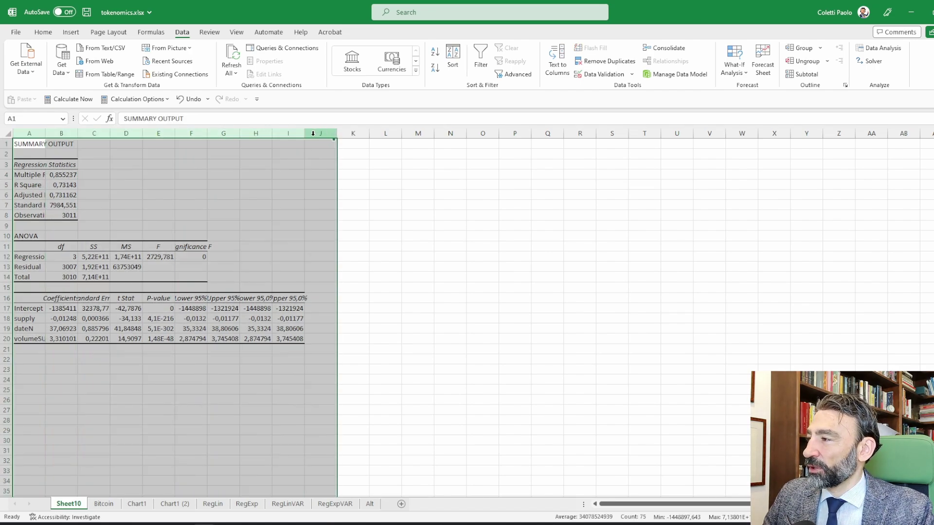
double_click(305, 133)
left_click(462, 226)
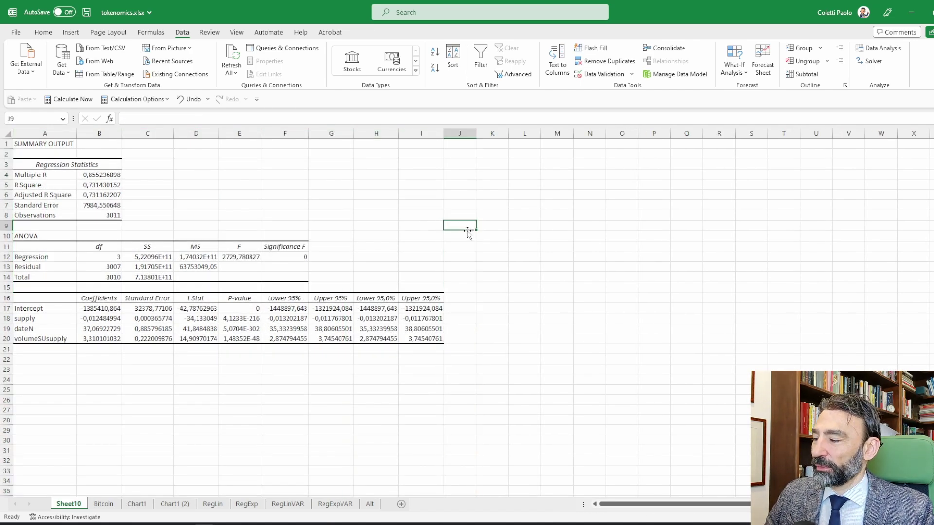
Step: Delete the new regression output sheet and confirm its permanent removal
right_click(54, 502)
left_click(92, 378)
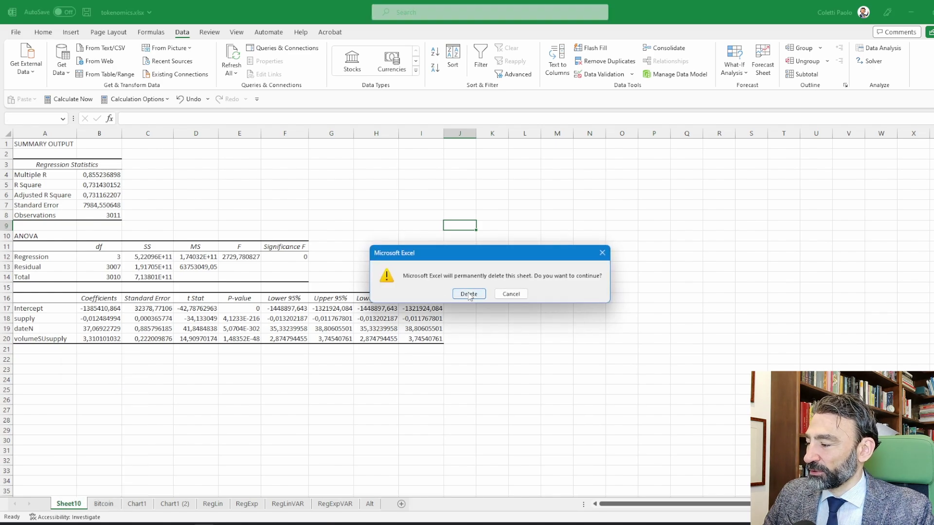
left_click(468, 295)
left_click(300, 439)
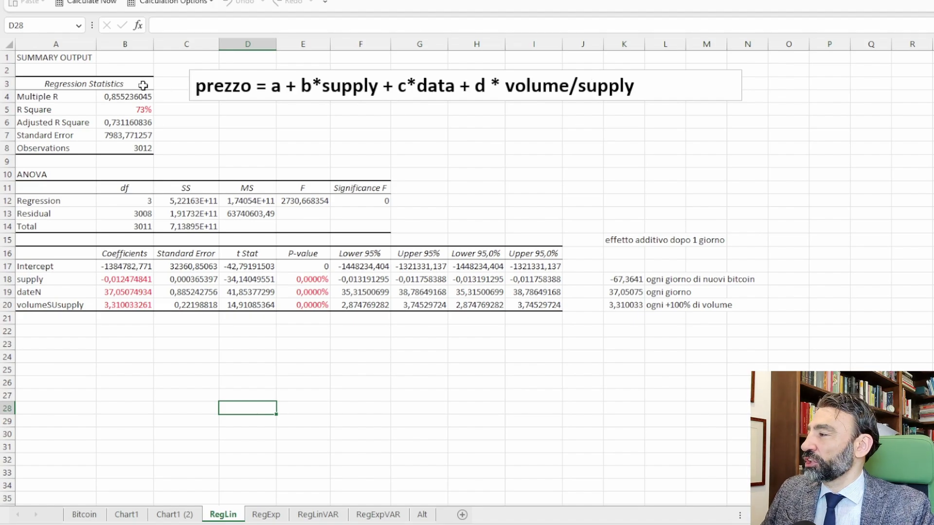
Step: Inspect the R Square label and its value among the regression statistics on the RegLin sheet
scroll(386, 257, "up", 3, "ctrl")
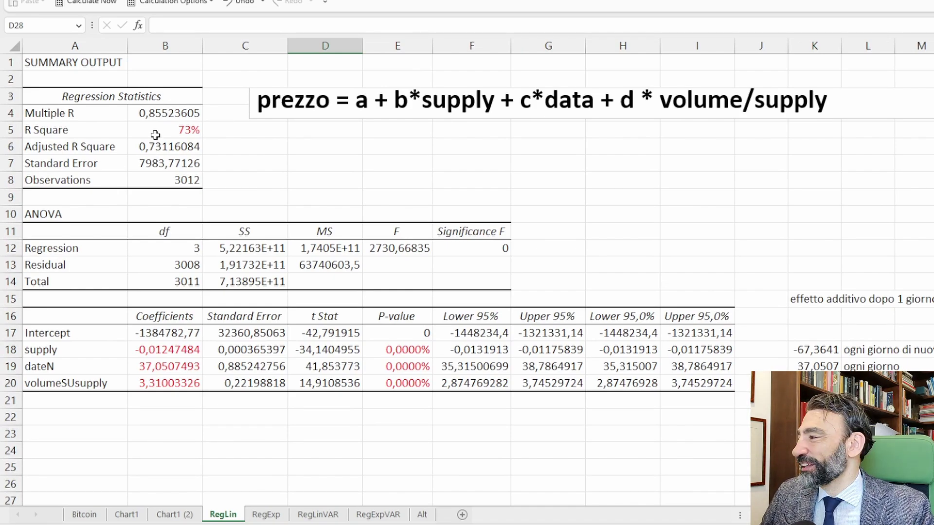
left_click(155, 135)
left_click(49, 130)
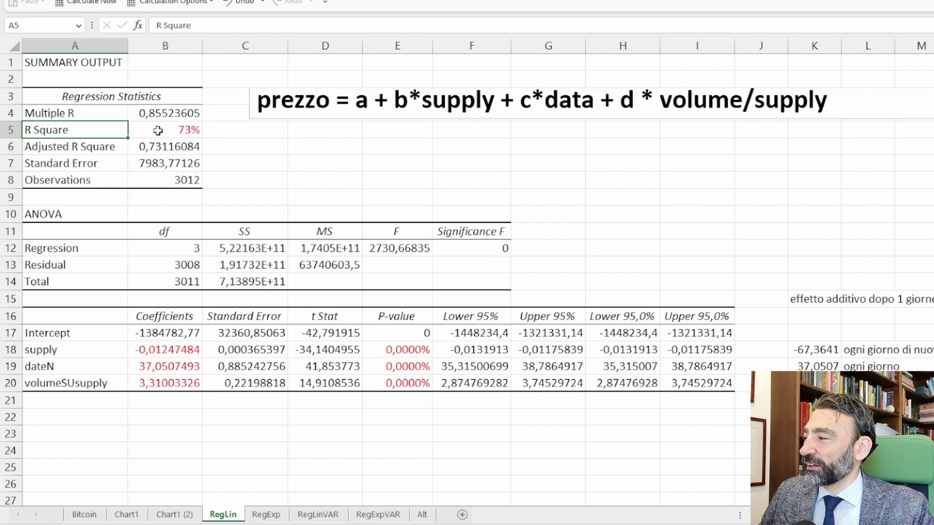
left_click(157, 130)
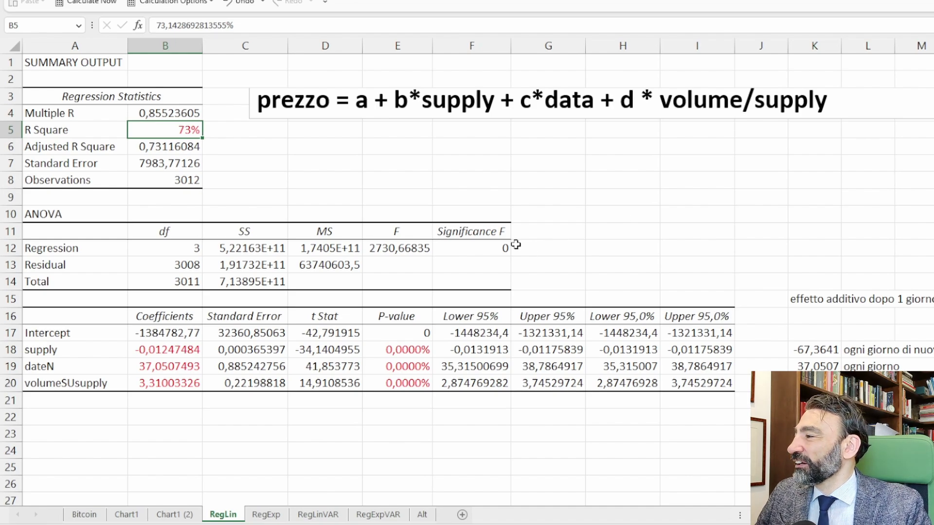
Step: Examine the intercept, the supply, dateN and volumeSUsupply coefficients, and the P-values of these three variables in the regression table
left_click(335, 162)
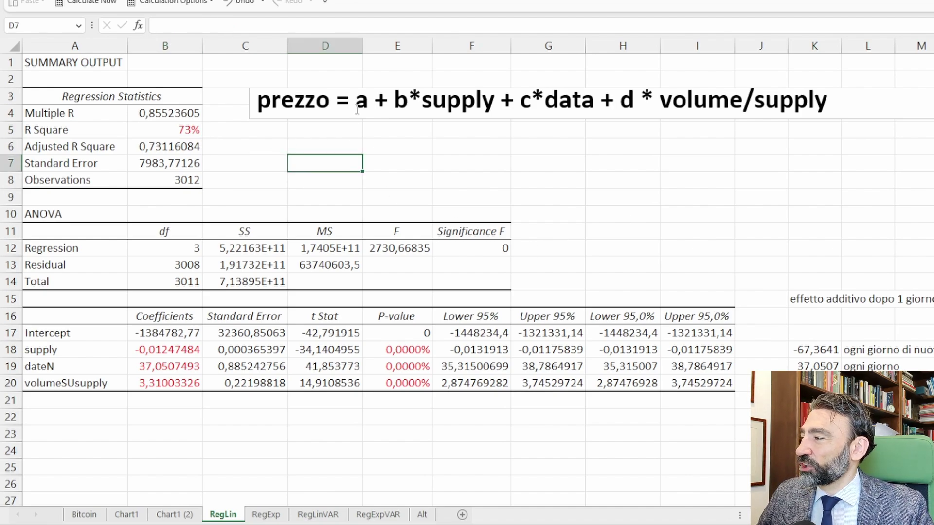
left_click_drag(202, 333, 195, 385)
left_click(181, 333)
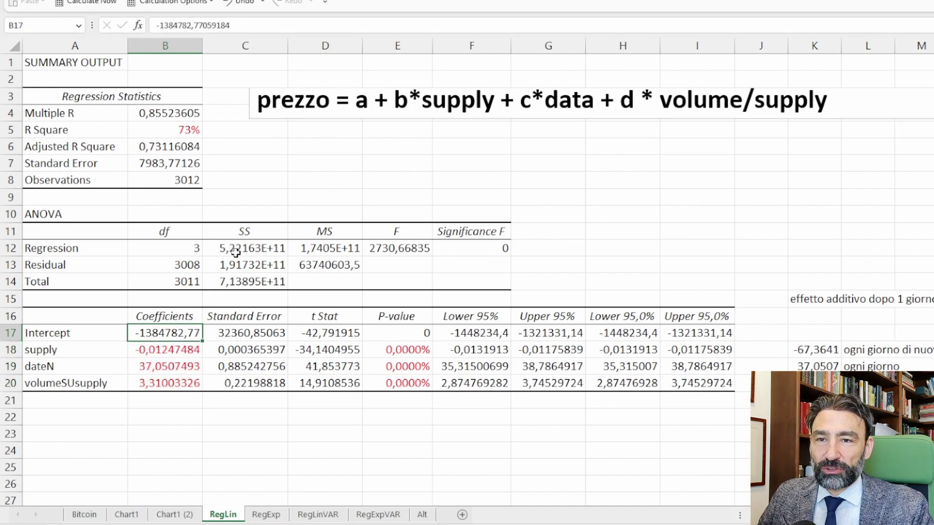
left_click_drag(166, 349, 160, 384)
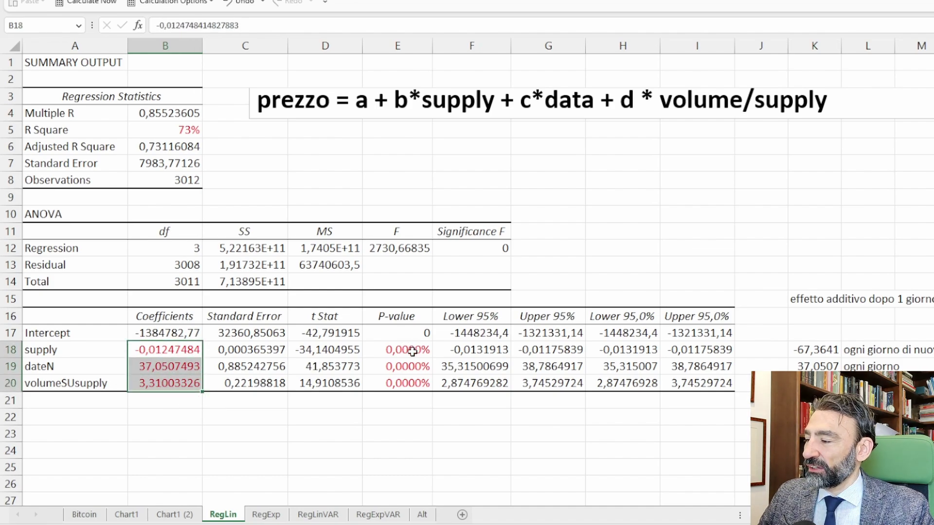
left_click_drag(411, 350, 413, 386)
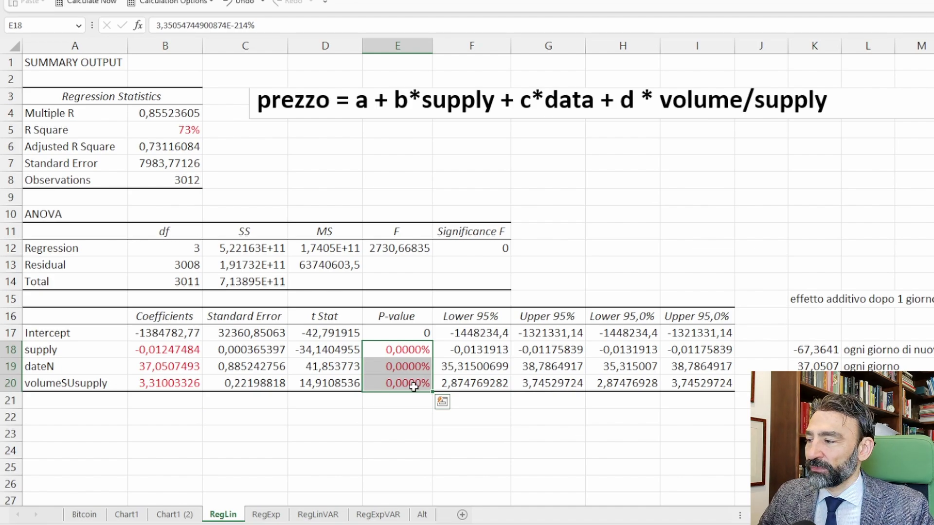
left_click(408, 352)
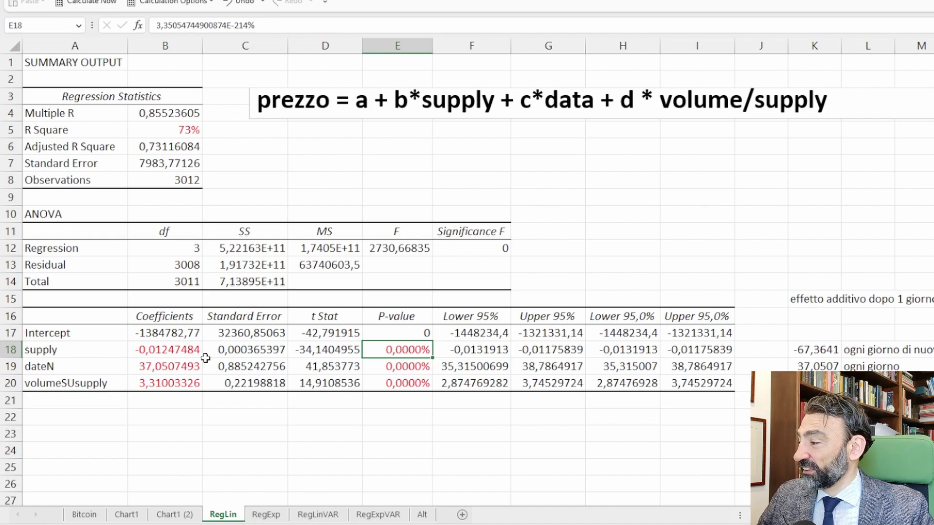
left_click_drag(190, 351, 181, 375)
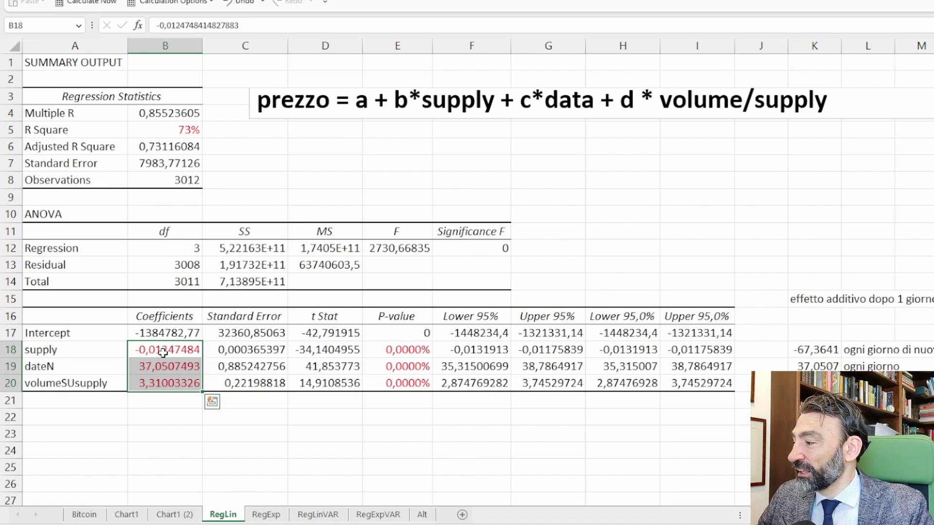
left_click_drag(163, 352, 162, 384)
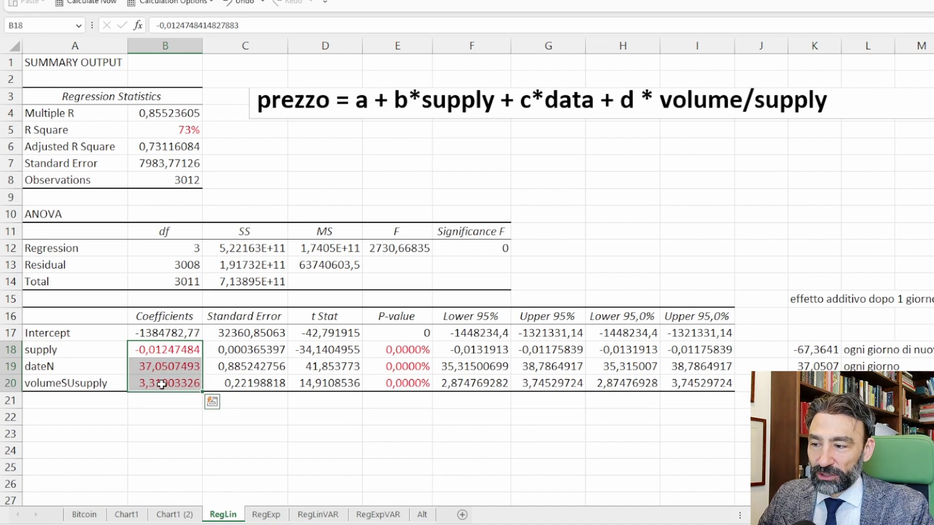
left_click(162, 355)
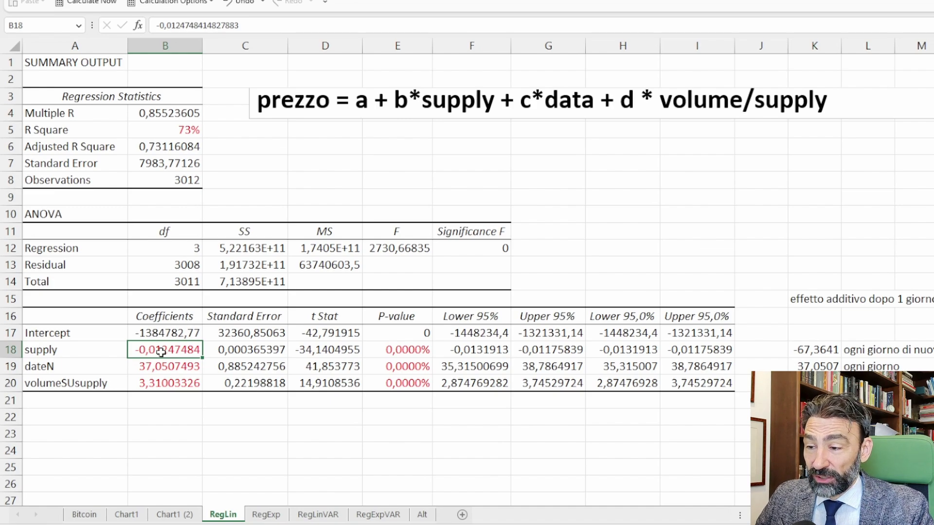
Step: Correct the one-day supply effect formula in K18 to =B18*6,25*6*24 by removing the extra factor of 6
left_click(814, 349)
left_click(208, 27)
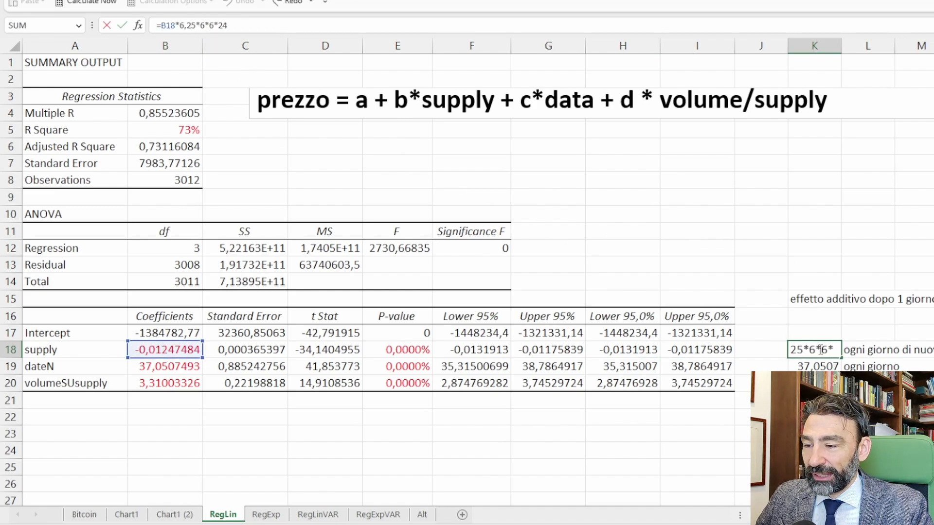
left_click_drag(822, 350, 869, 350)
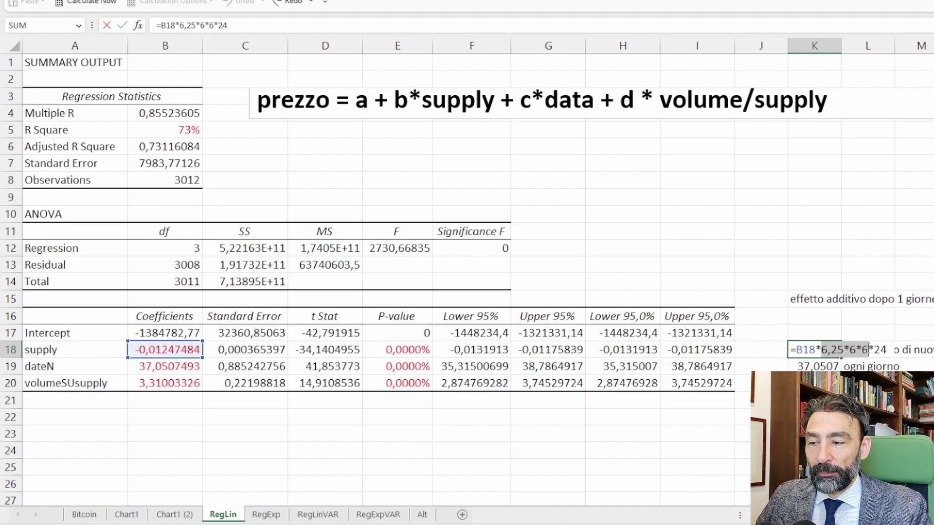
left_click(869, 350)
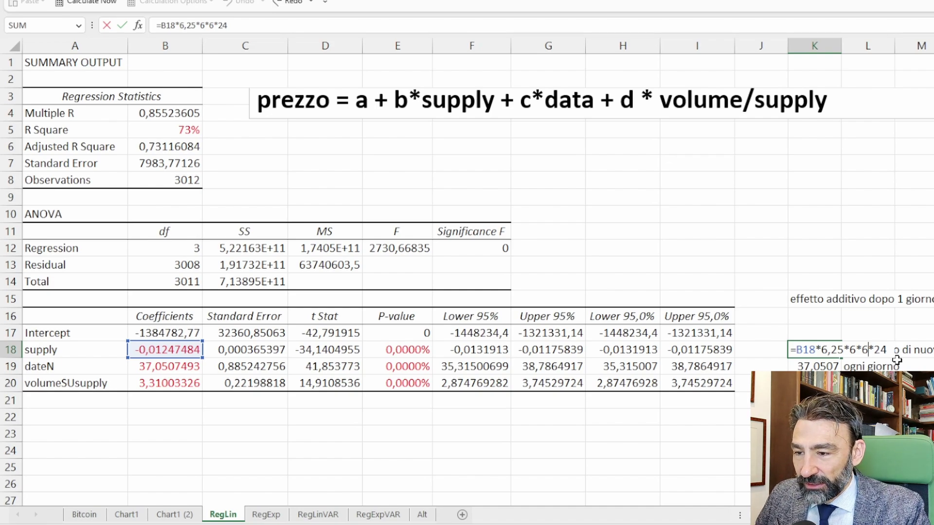
key("BackSpace")
key("BackSpace")
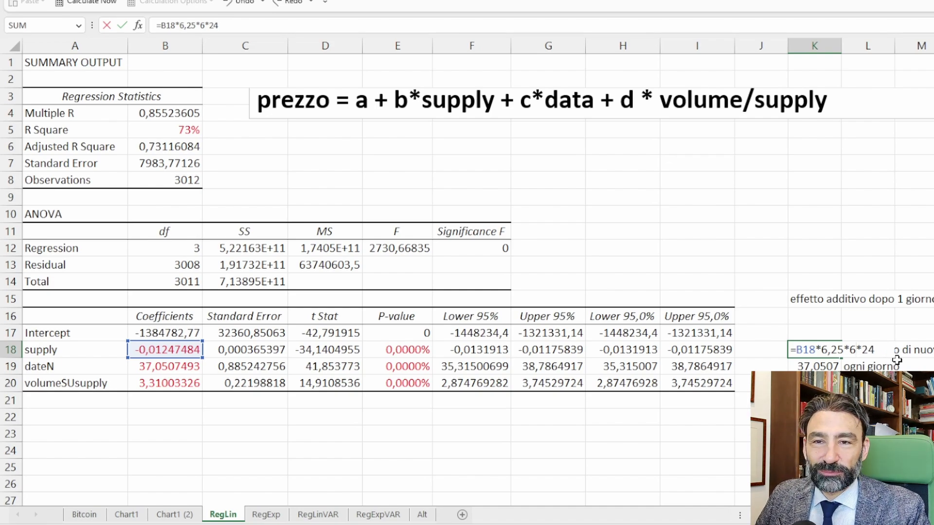
key("Right")
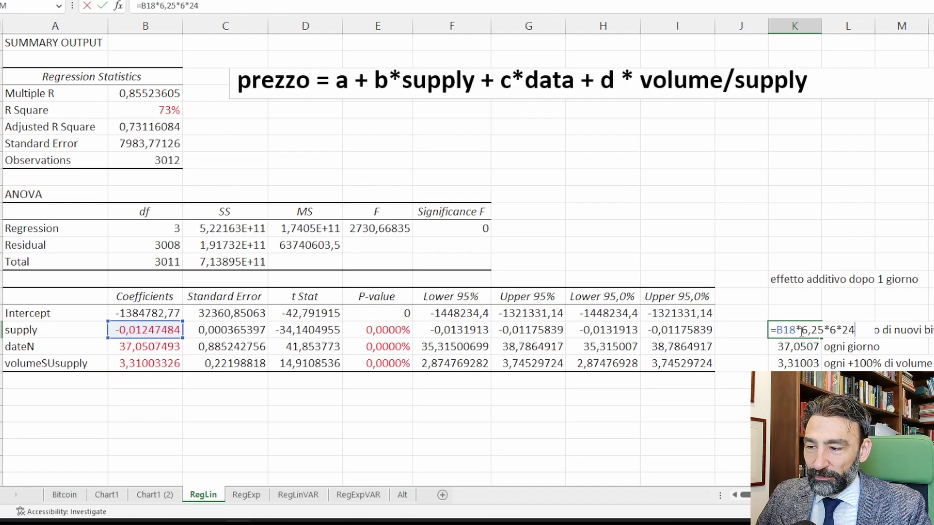
left_click_drag(801, 330, 856, 330)
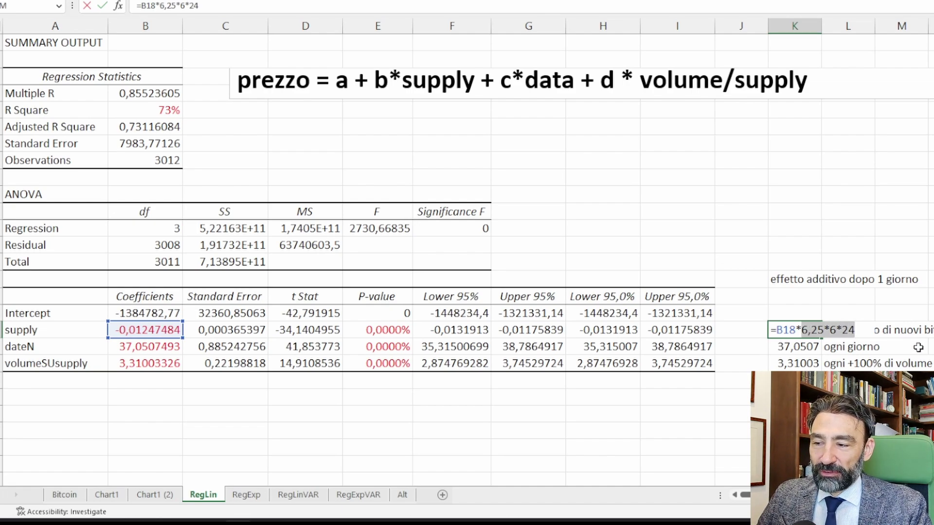
key("ctrl+Return")
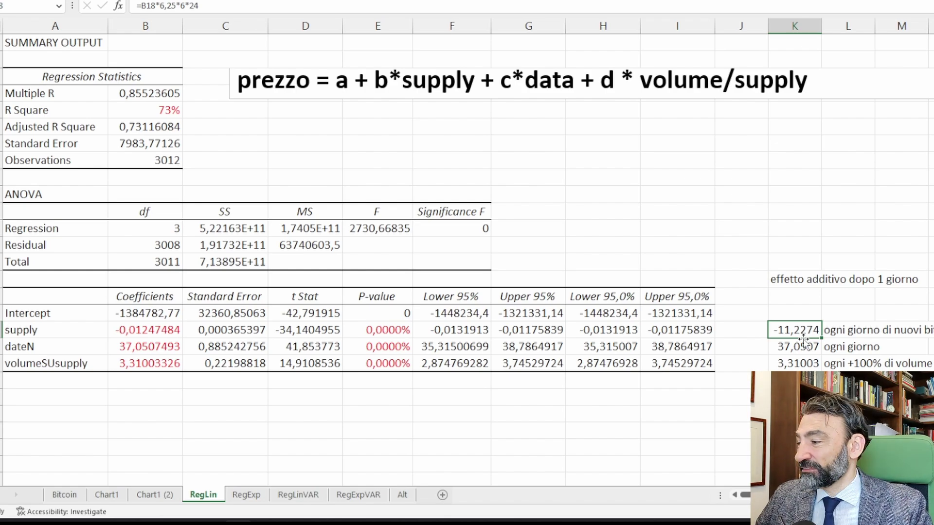
Step: Check the supply P-value and extend the supply effect formula in K18 to a year by multiplying it by 365
left_click(410, 333)
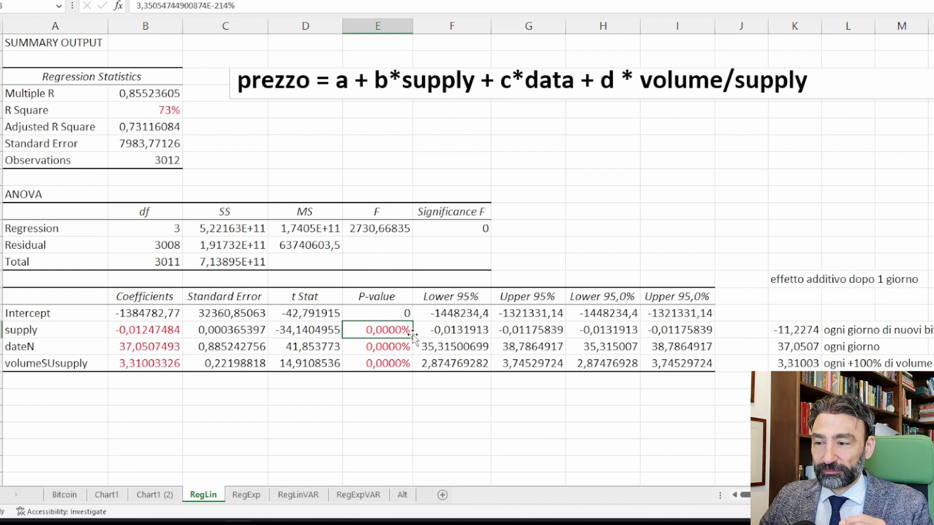
left_click(802, 333)
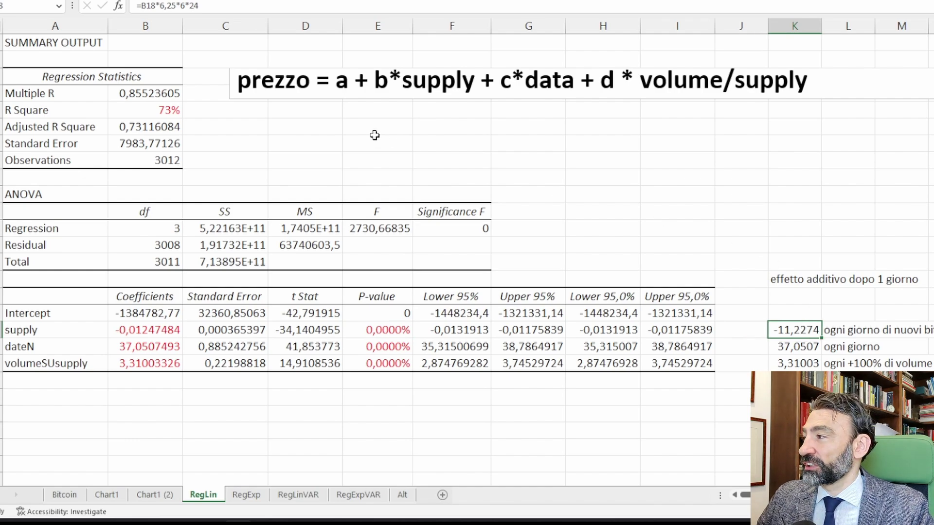
left_click(275, 9)
type("*365")
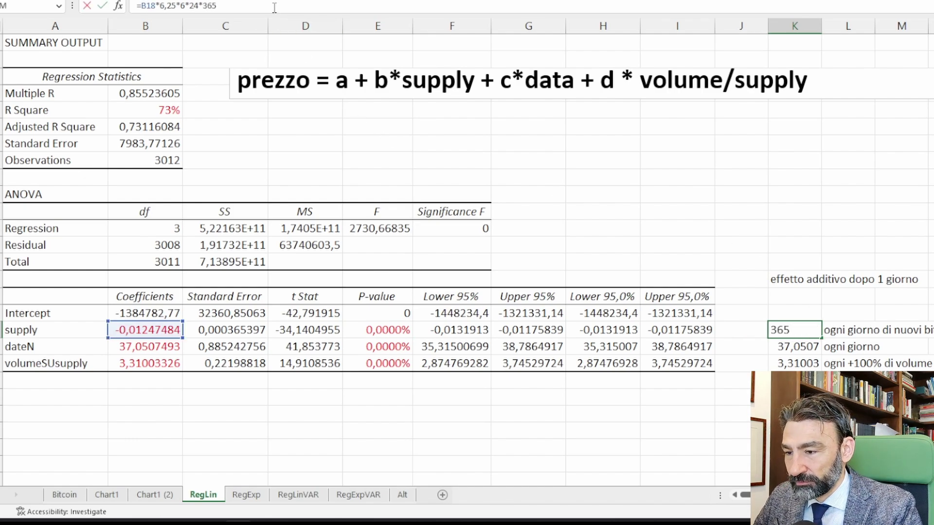
key("Return")
key("Up")
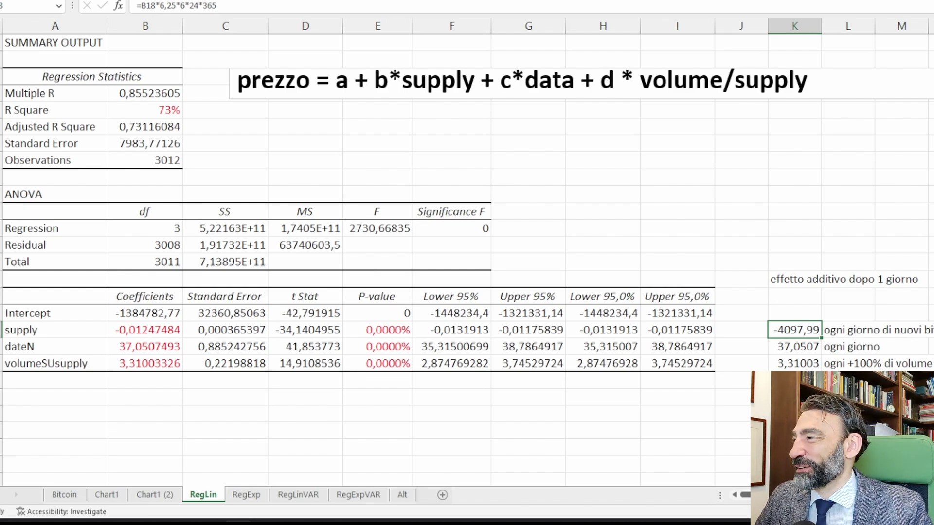
Step: Remove the *365 factor from the supply effect formula in K18, restoring =B18*6,25*6*24
left_click(253, 10)
key("BackSpace")
key("BackSpace")
key("BackSpace")
key("BackSpace")
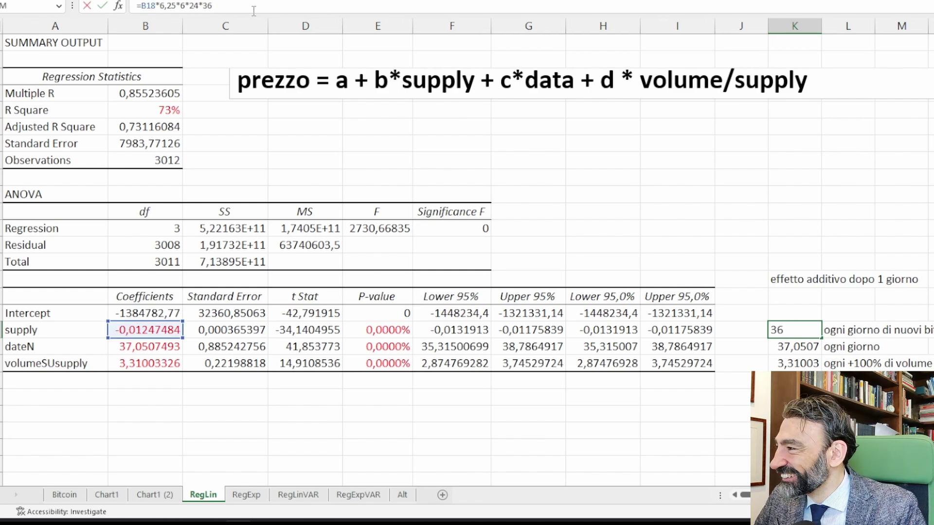
key("Return")
key("Up")
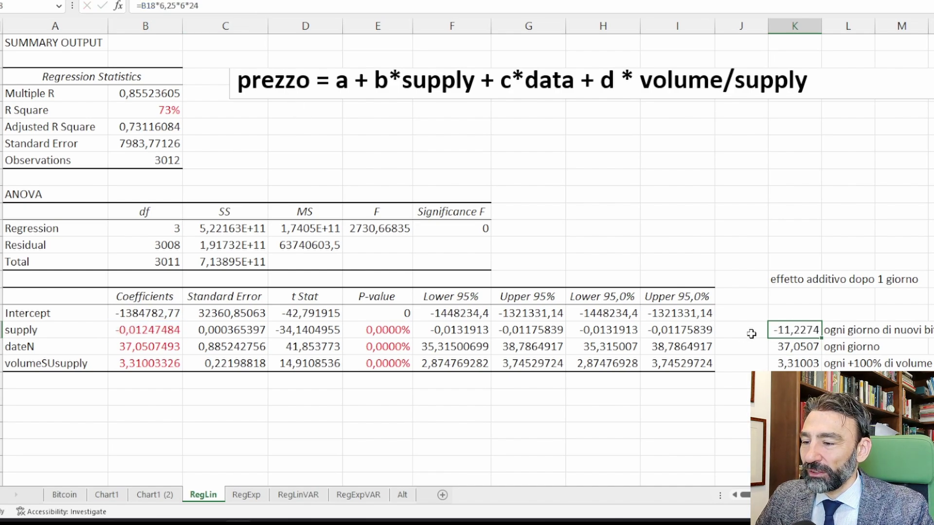
Step: Try the yearly dateN effect by changing the K19 formula to =B19*365, and undo the change
left_click(785, 343)
left_click(32, 345)
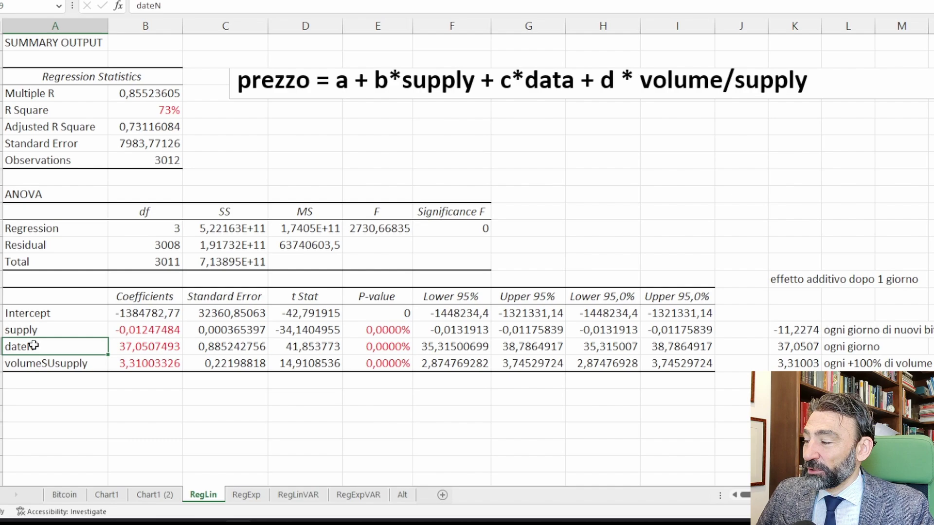
left_click(156, 350)
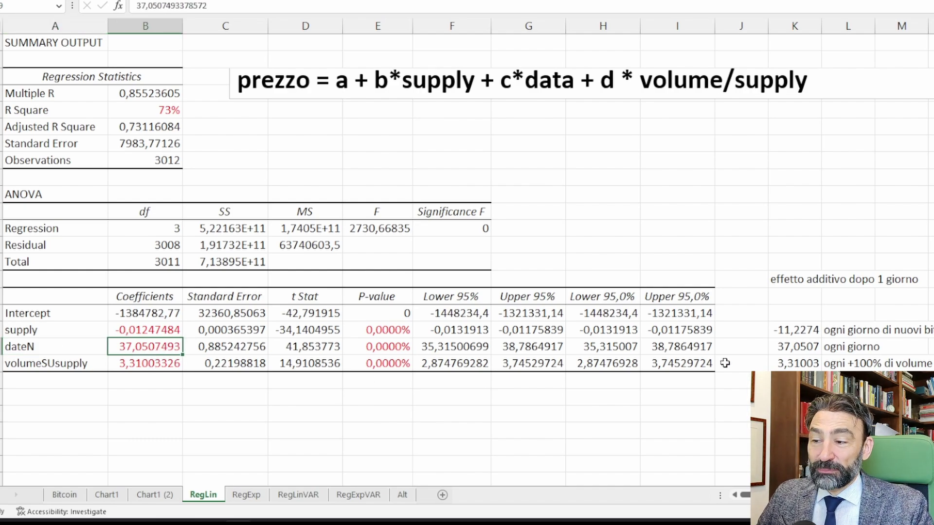
left_click(801, 344)
left_click(199, 7)
type("*")
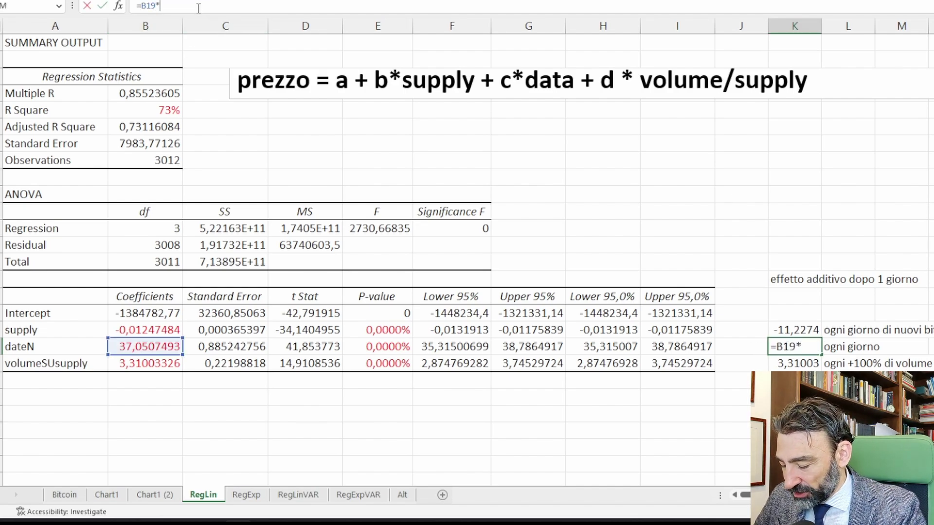
type("365")
key("Return")
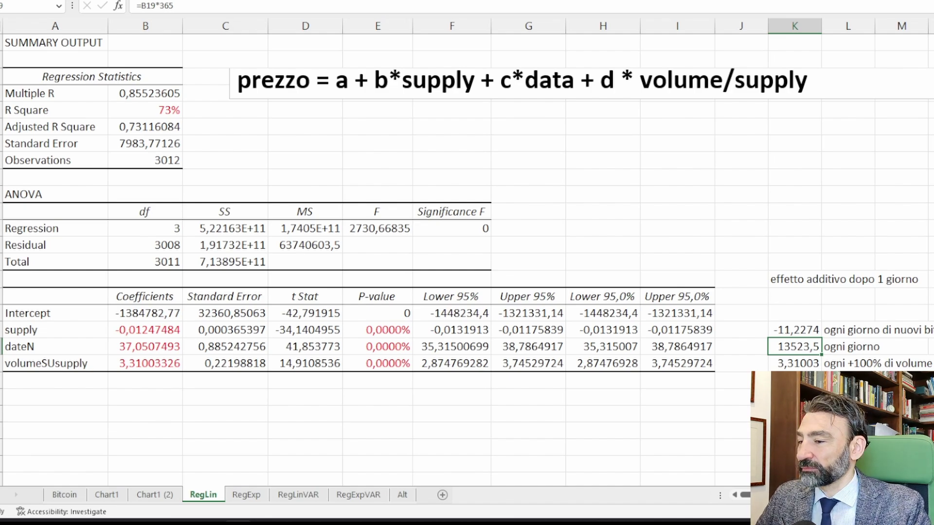
key("ctrl+z")
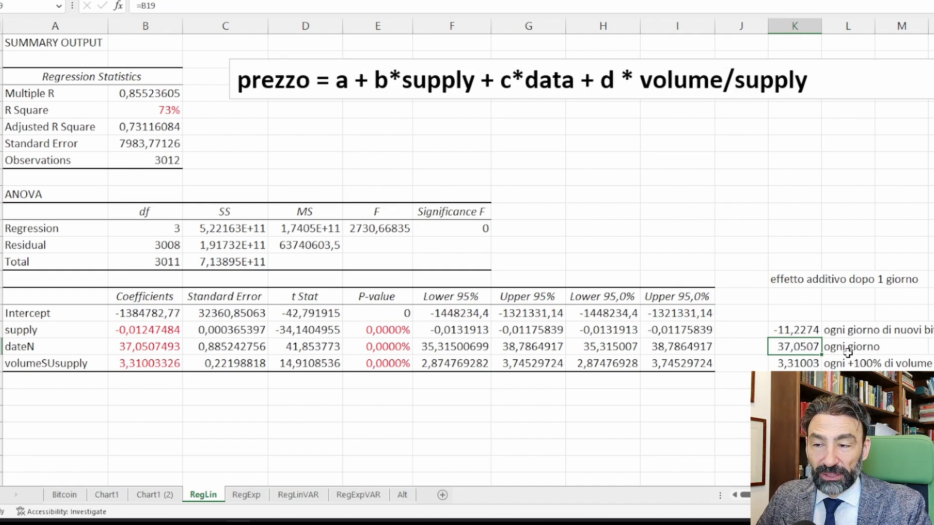
Step: Examine the volumeSUsupply effect in K20 alongside its variable label and the daily date effect in K19
left_click(812, 365)
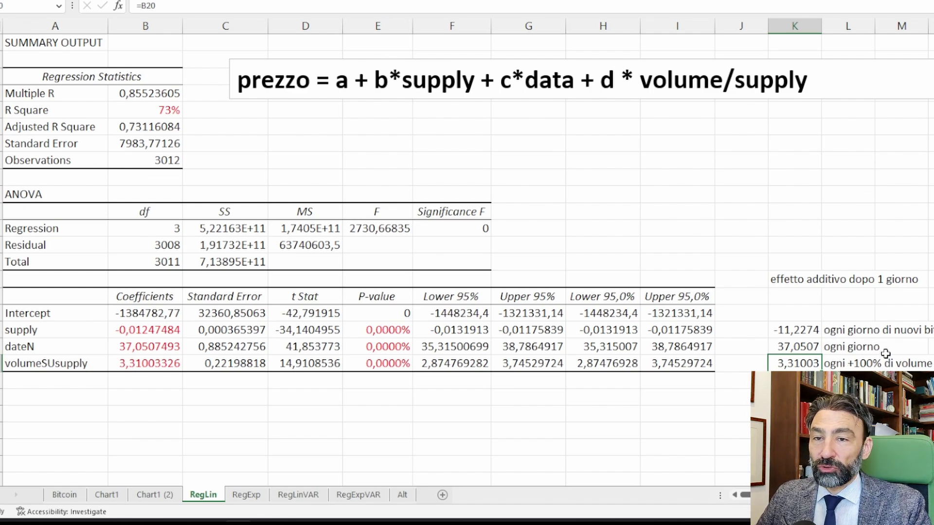
left_click(54, 364)
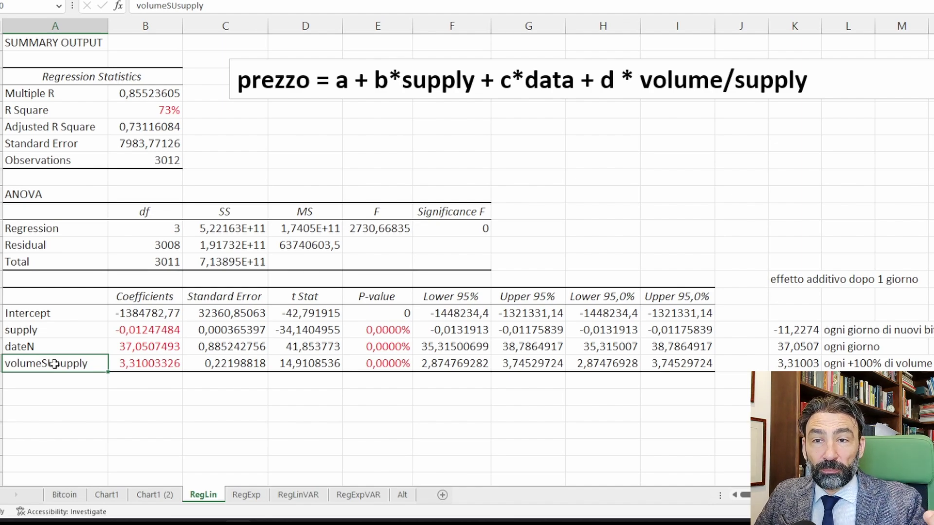
left_click(773, 363)
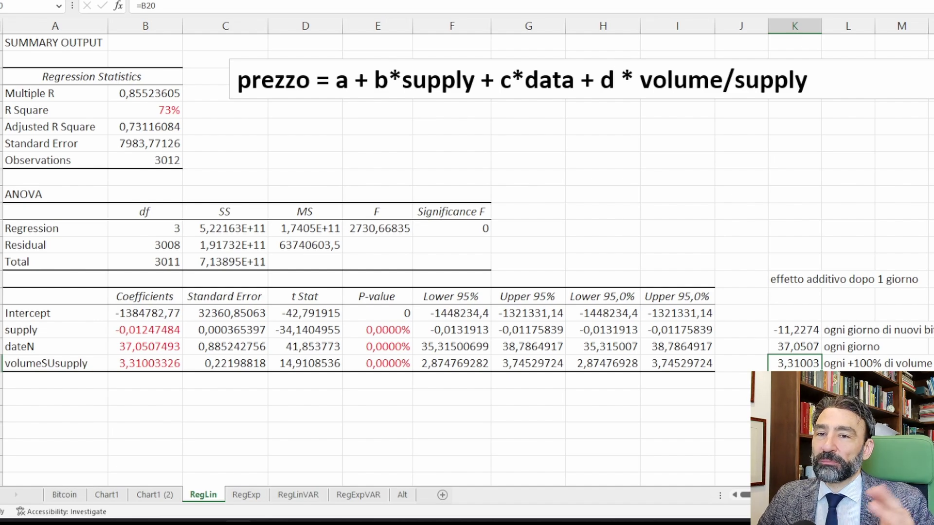
left_click(848, 414)
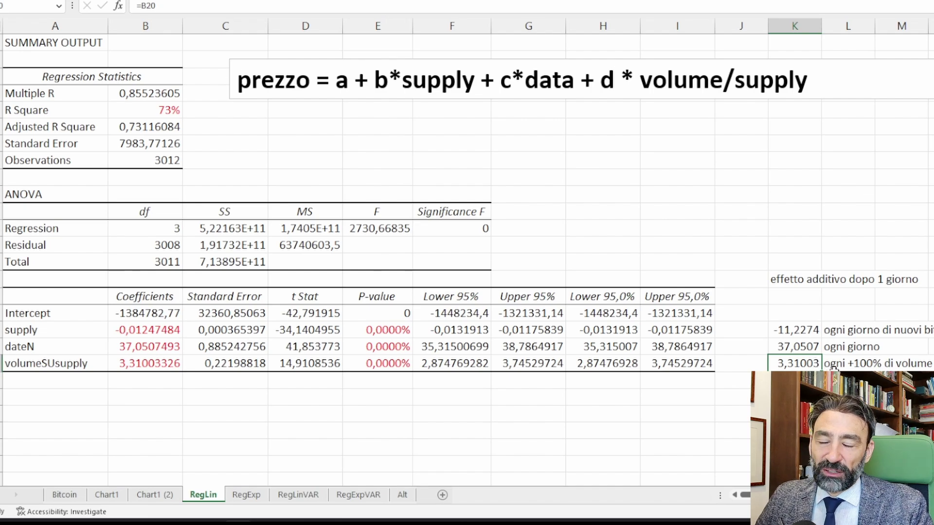
left_click(803, 346)
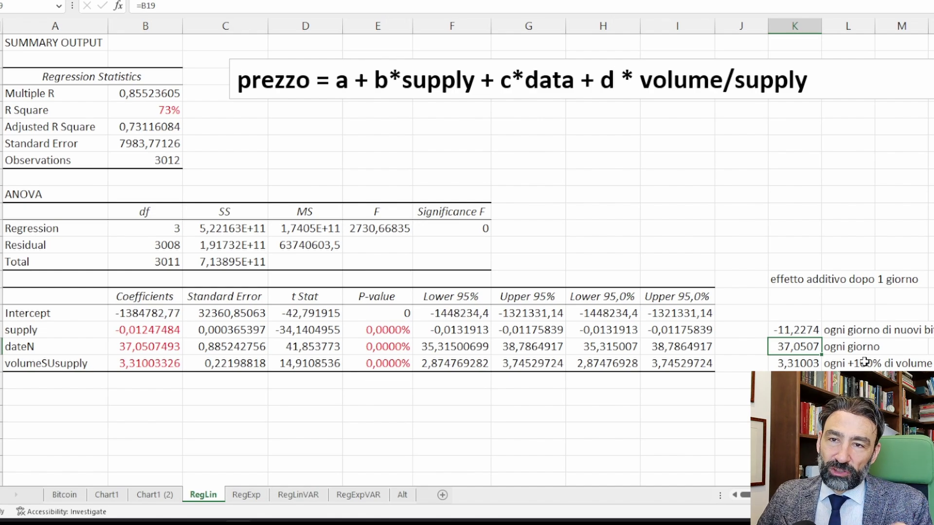
Step: Enlarge the equation text box downward to enclose the second, red equation with the estimated coefficients
left_click(594, 93)
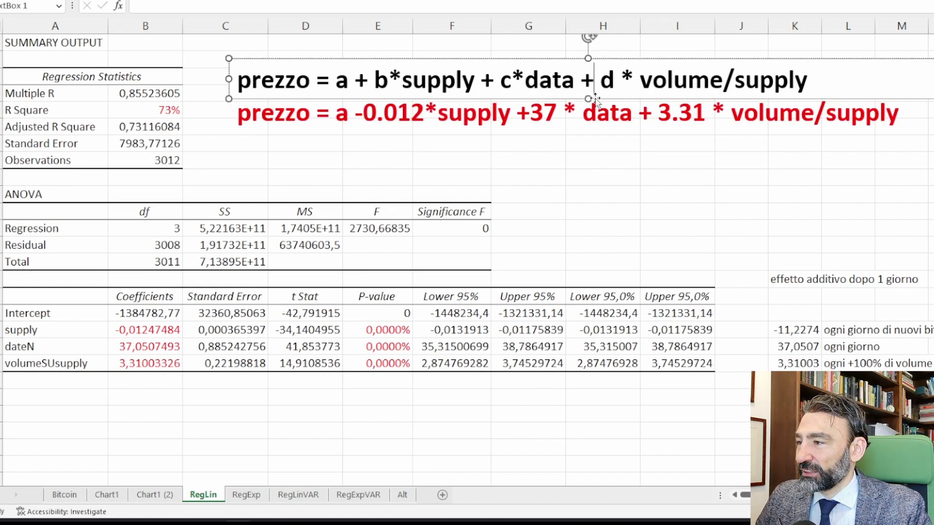
left_click_drag(592, 103, 590, 141)
left_click(631, 168)
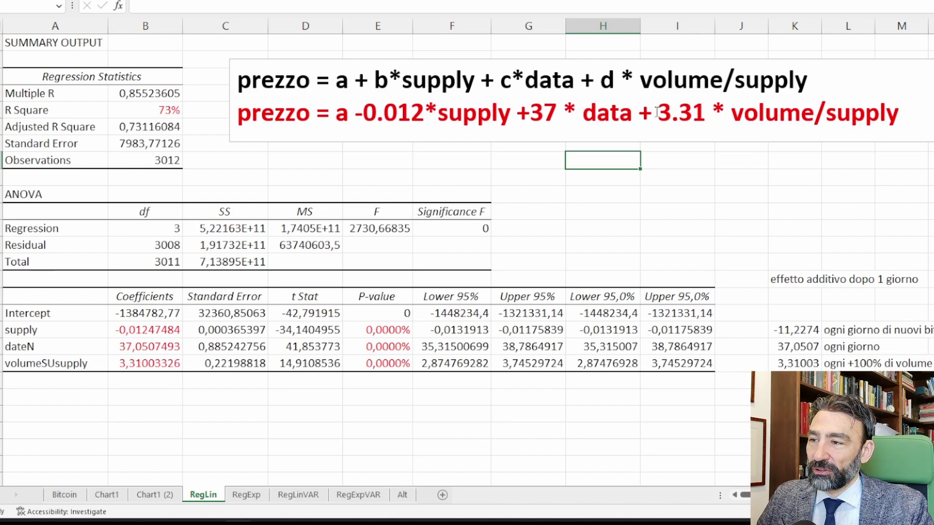
Step: Compare the one-day additive effects of date in K19 and supply in K18
left_click(812, 348)
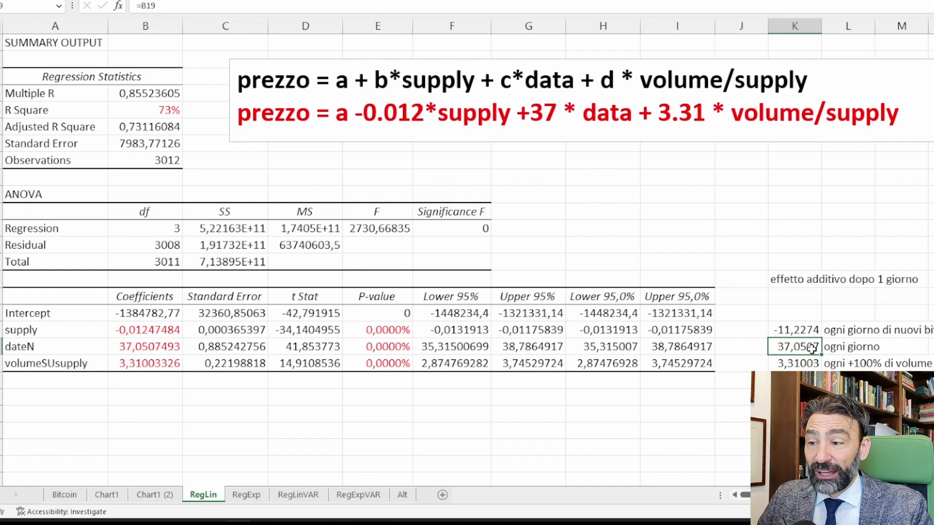
left_click(803, 333)
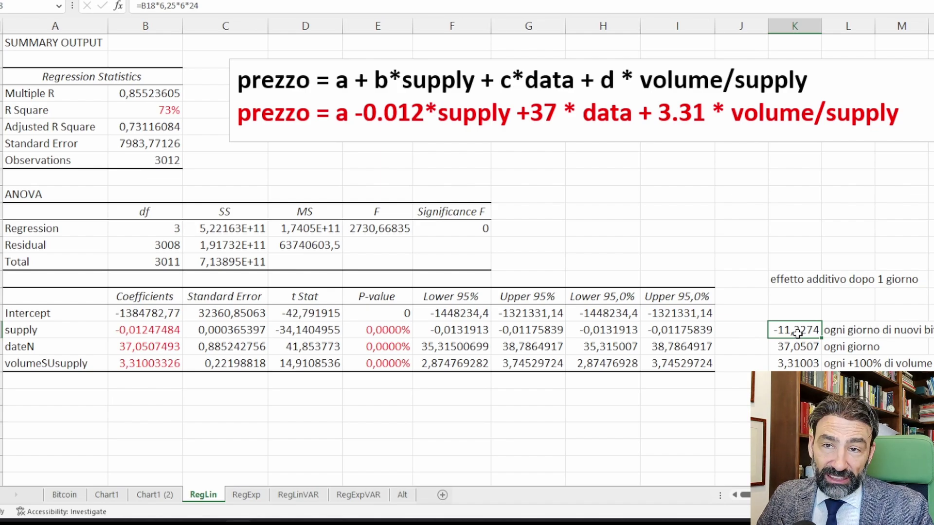
Step: Consult the Bitcoin data sheet, and compare the daily date and supply effects in K19 and K18 of RegLin again
left_click(76, 499)
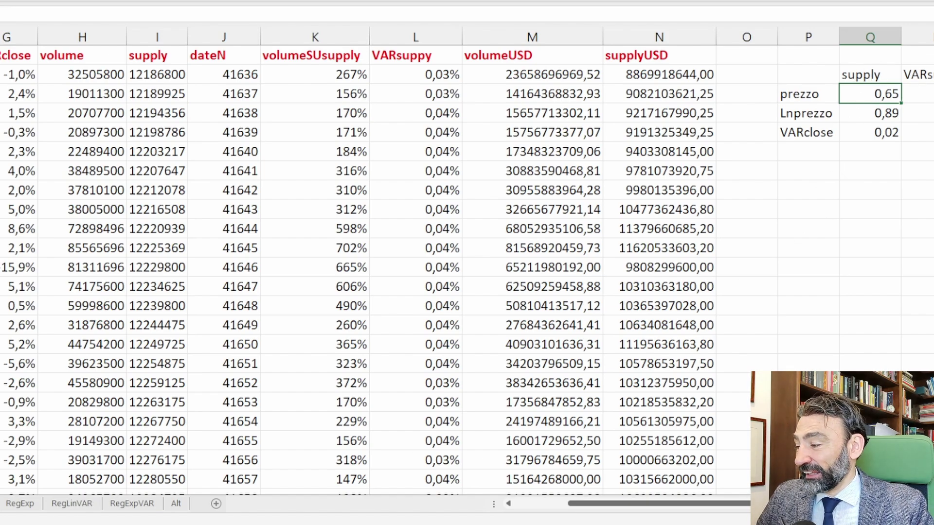
key("ctrl+Page_Down")
left_click(508, 390)
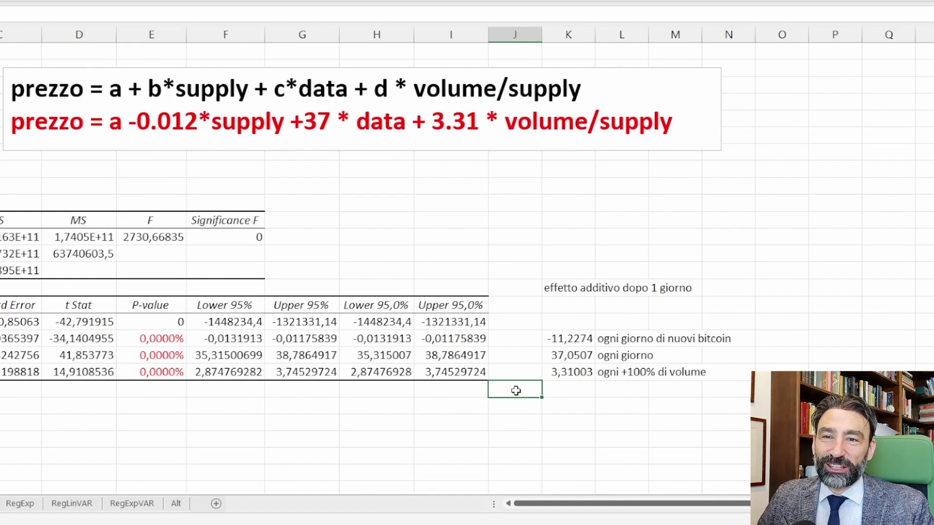
left_click(556, 355)
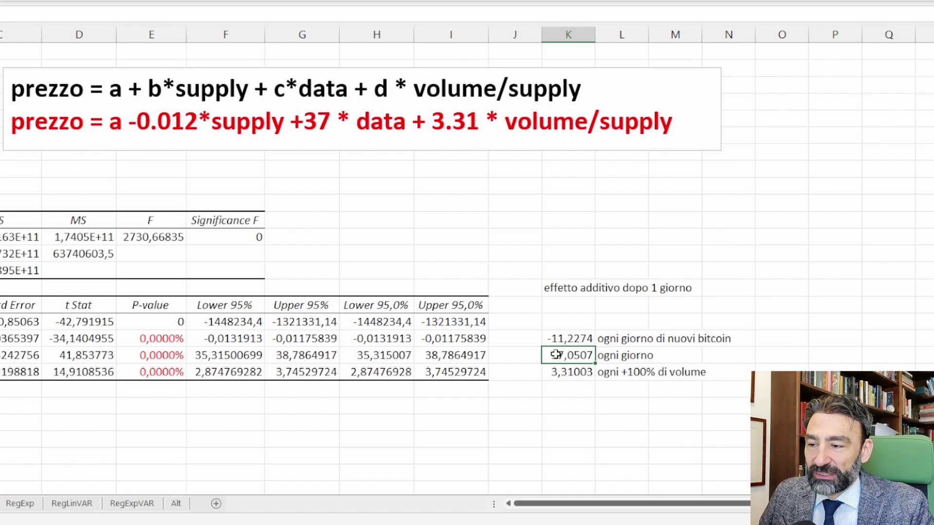
left_click(579, 339)
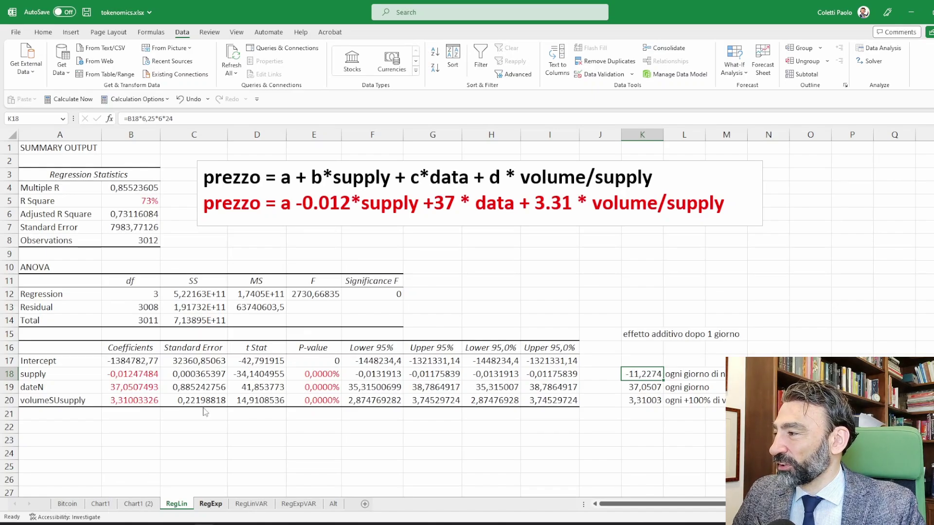
Step: Compare the close prices with their logarithms in the LNclose column of the Bitcoin sheet
left_click(67, 504)
left_click(156, 148)
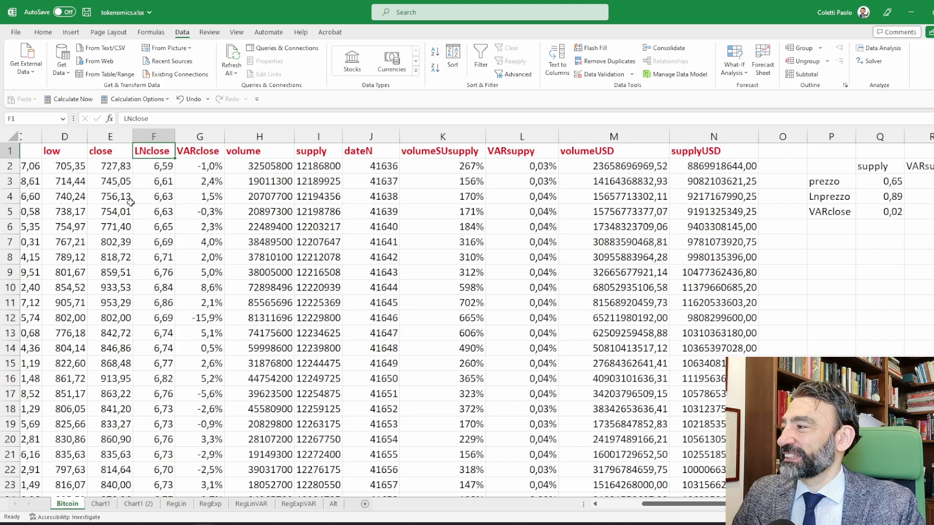
left_click_drag(112, 152, 119, 268)
left_click(119, 267)
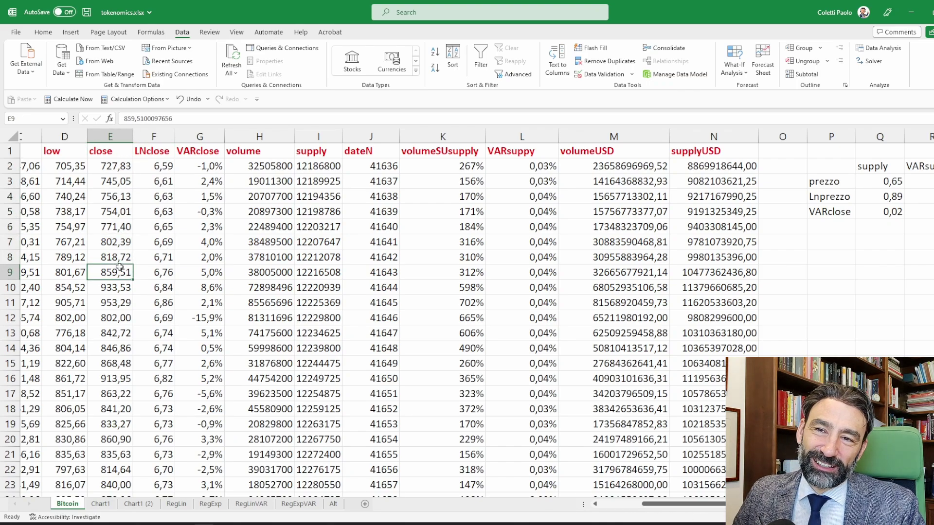
left_click(152, 170)
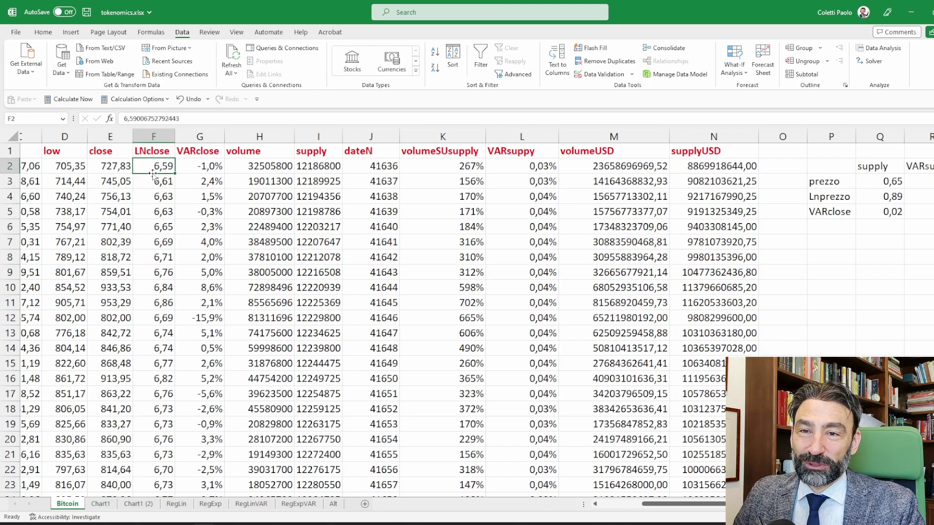
Step: Compare the multiplicative exponential price equation on RegExp with the additive linear equation on RegLin
left_click(212, 504)
left_click(366, 235)
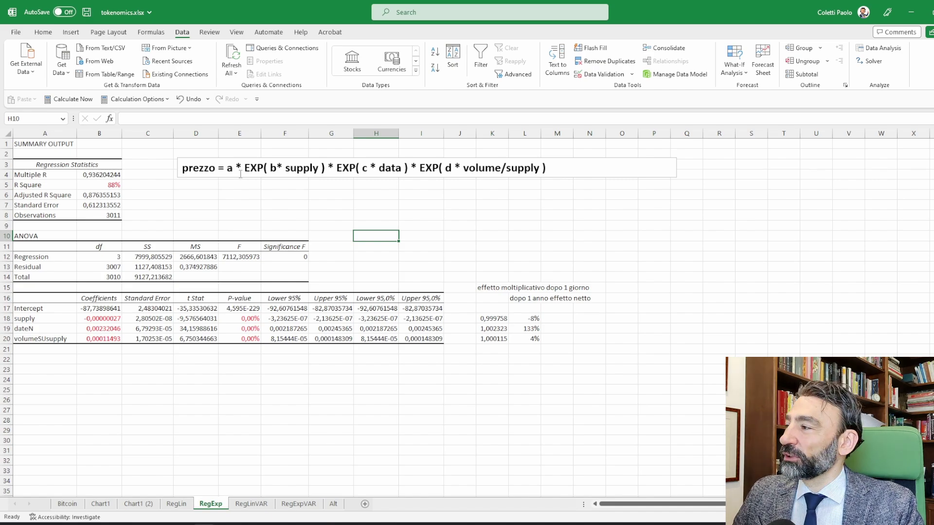
left_click(175, 505)
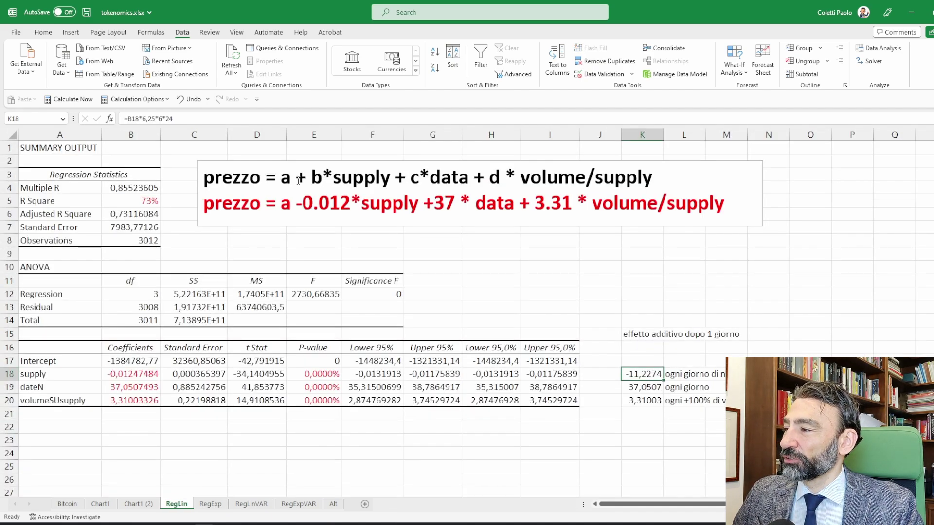
left_click(210, 504)
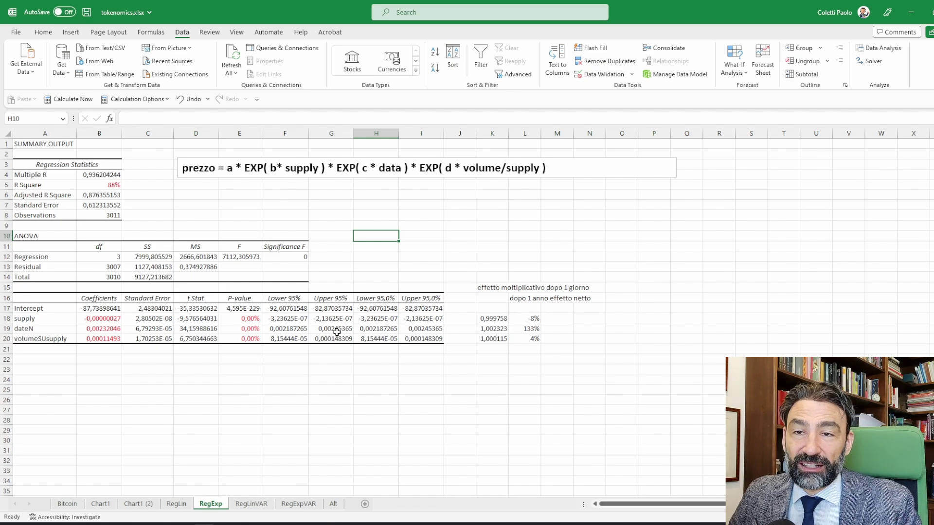
left_click(176, 504)
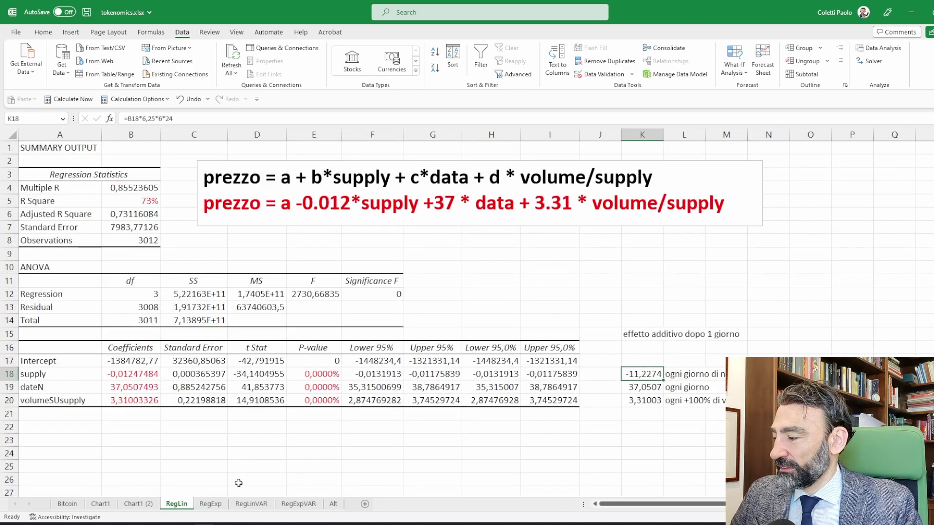
Step: Review the close and supply curves on Chart1 and return to the exponential regression on RegExp
left_click(106, 505)
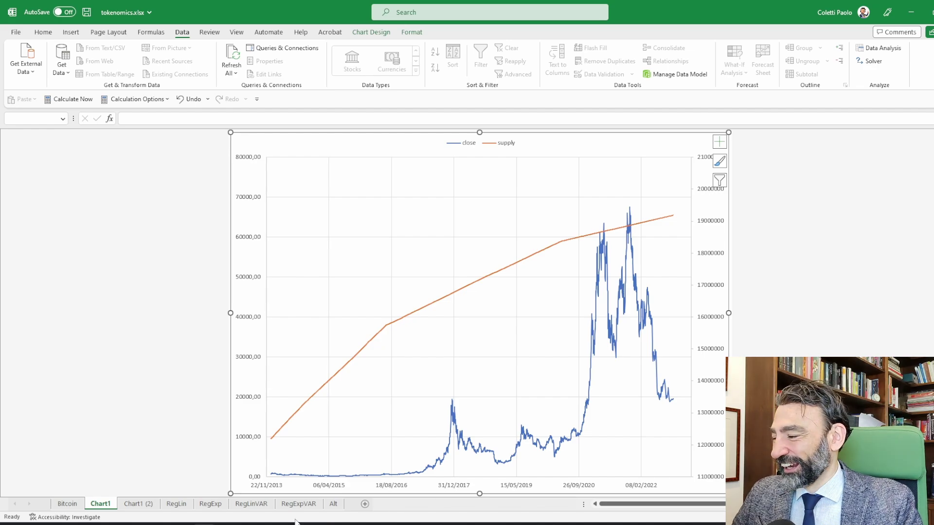
left_click(211, 504)
left_click(347, 185)
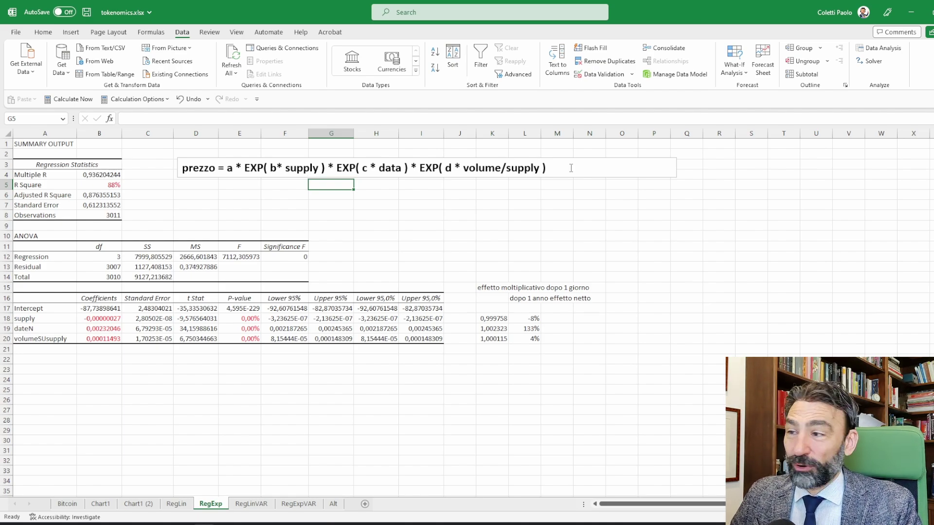
Step: Examine the exponential model's R Square in B5, the P-values in E18:E20, and the supply and dateN coefficients
left_click(108, 186)
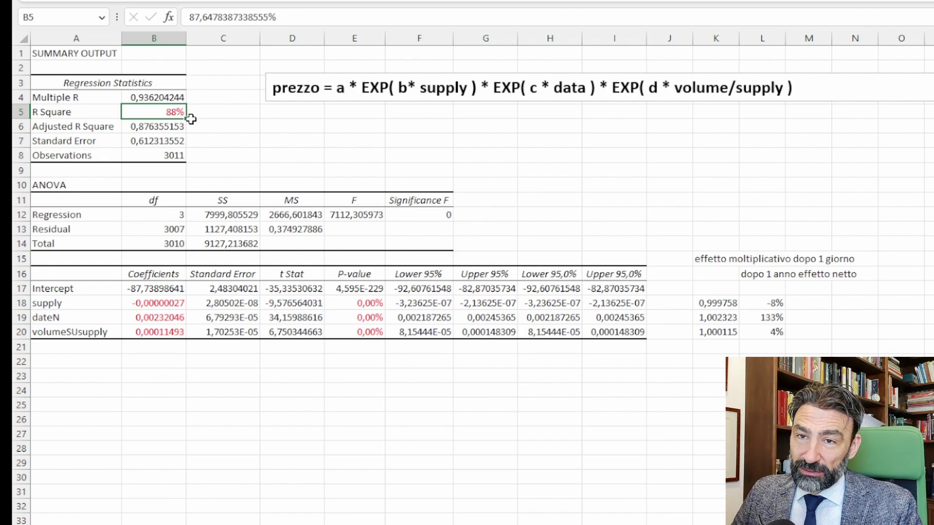
left_click(355, 305)
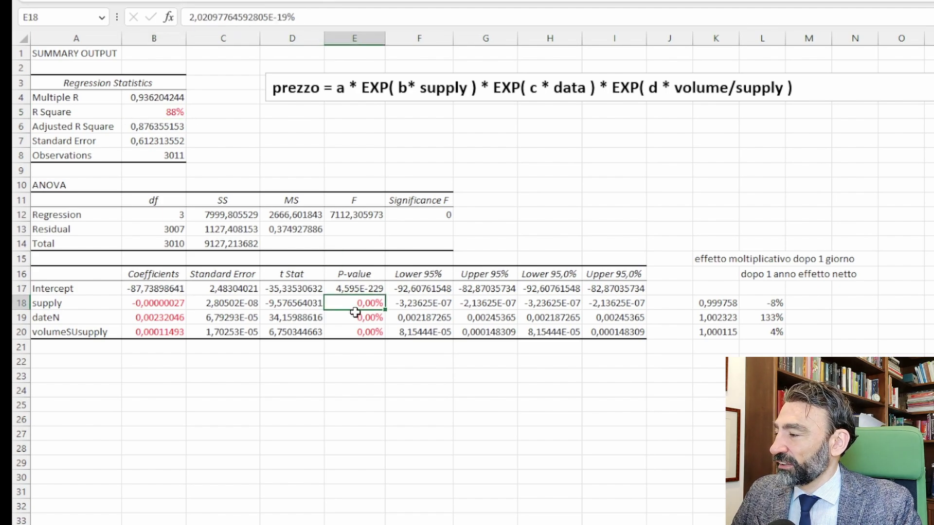
left_click_drag(355, 311, 354, 328)
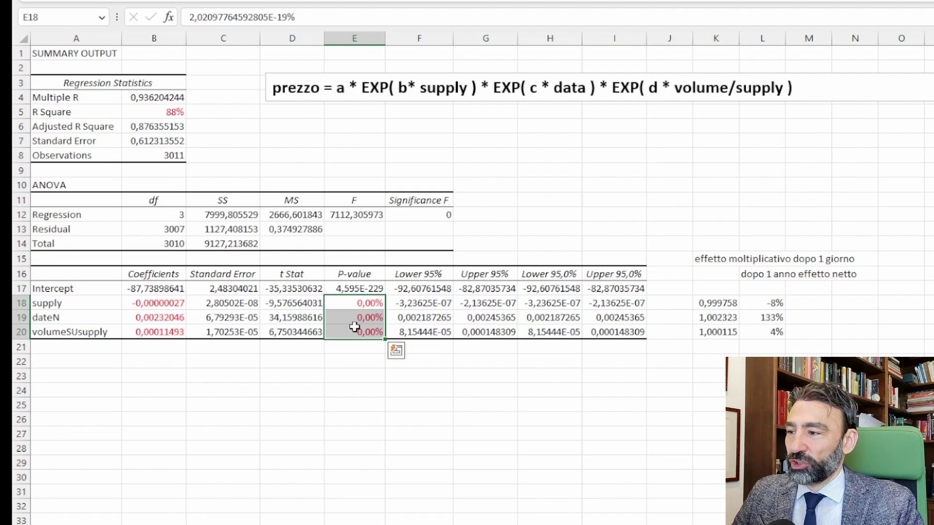
left_click(162, 304)
left_click(162, 319)
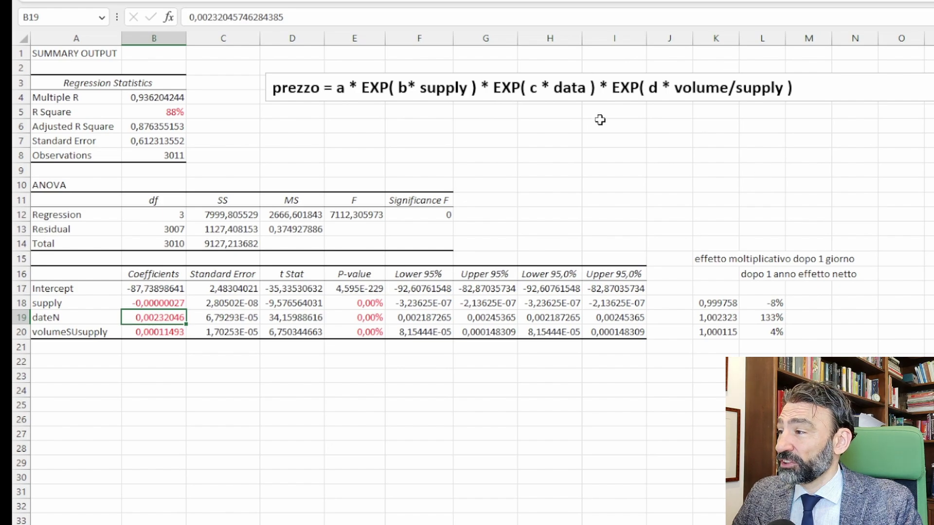
Step: Enlarge the RegExp equation text box downward to enclose the second, red equation with the estimated coefficients
left_click(562, 94)
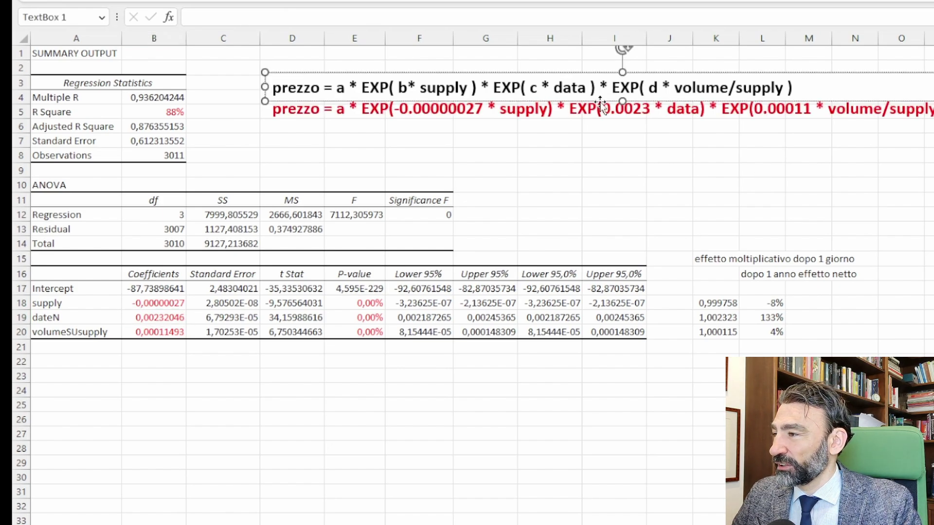
left_click_drag(622, 101, 624, 138)
left_click(649, 158)
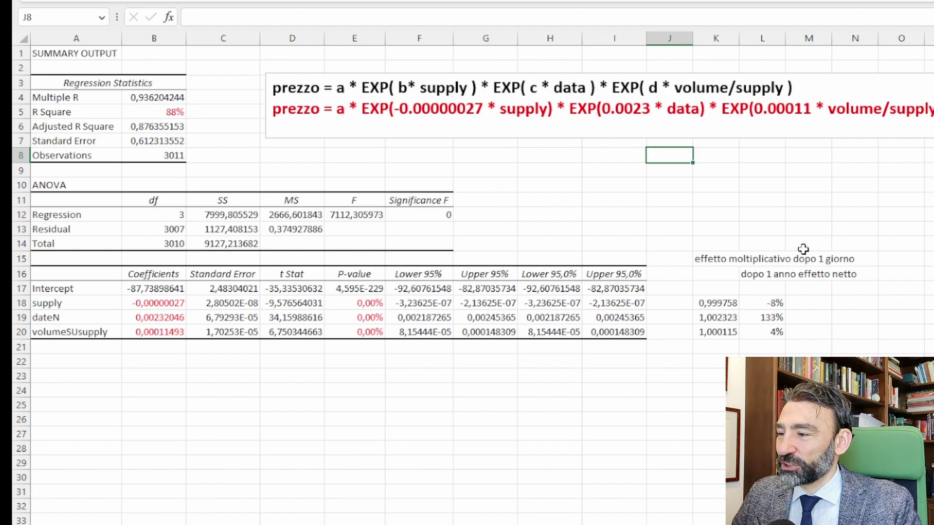
Step: Examine the one-day multiplicative effects of supply in K18 and date in K19 alongside their heading in row 15
left_click(725, 302)
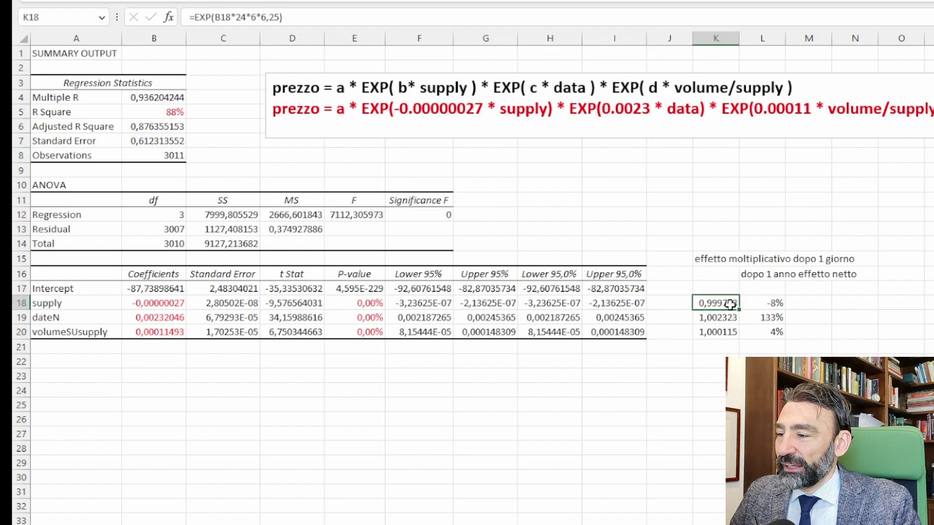
left_click(724, 257)
left_click(722, 305)
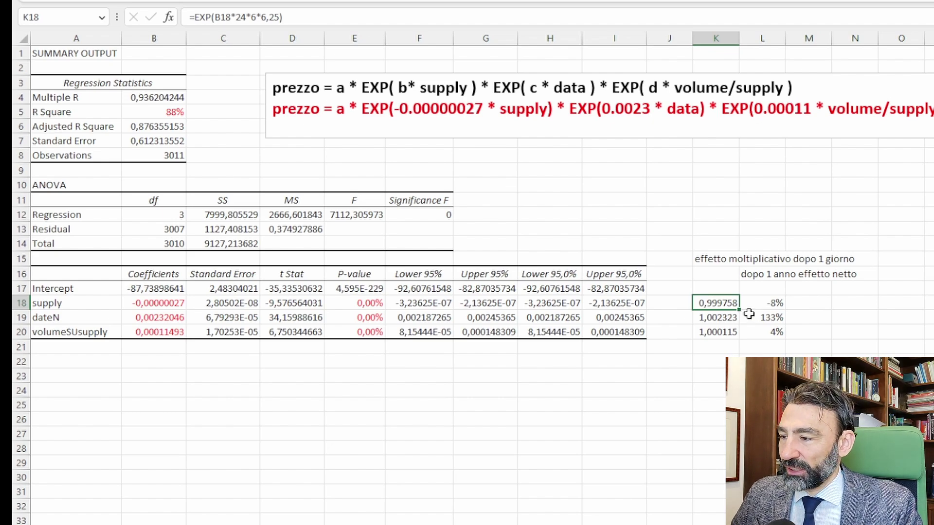
left_click(722, 318)
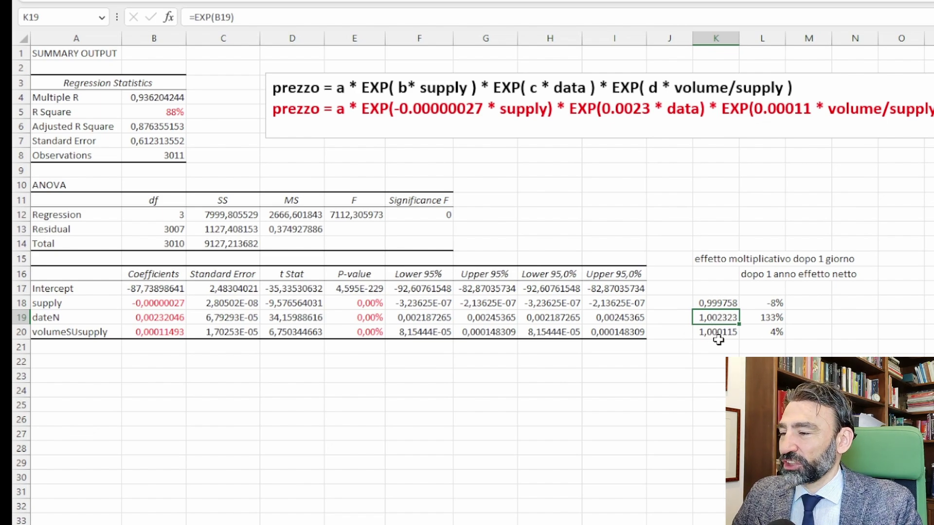
Step: Examine the one-year net effect heading in L16 and the supply formula =K18^365-1 in L18
left_click(766, 302)
left_click(768, 276)
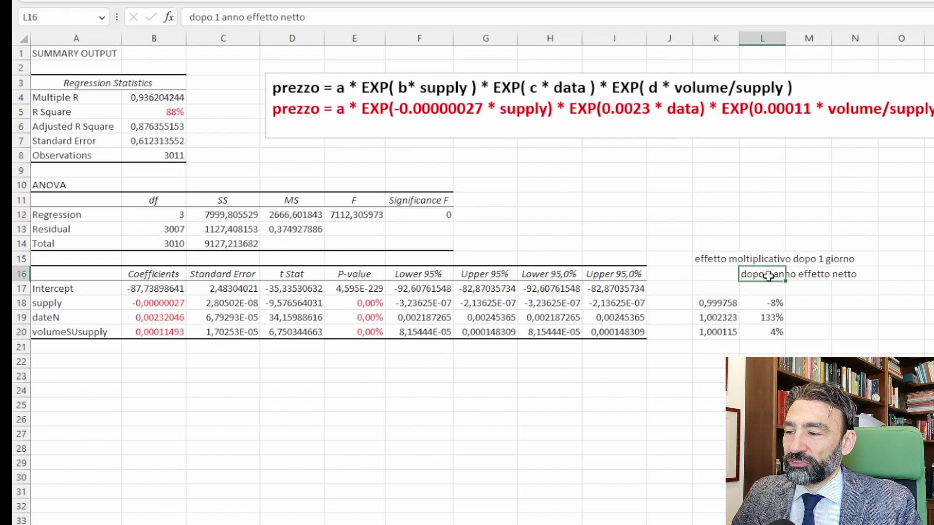
left_click(780, 301)
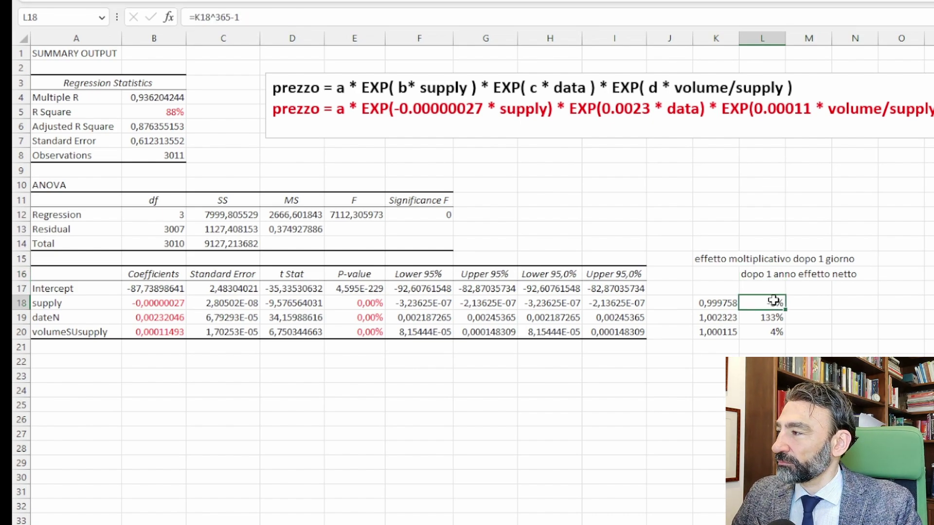
left_click(324, 18)
key("ctrl+Return")
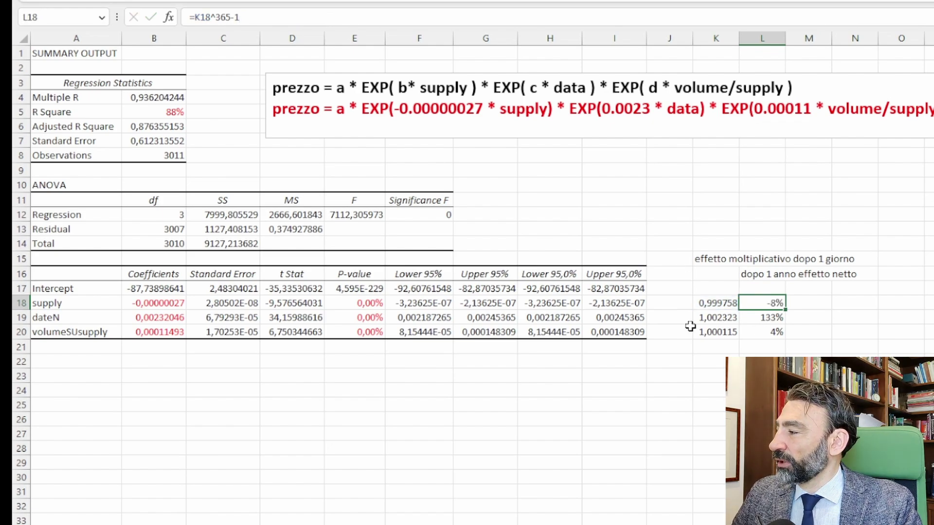
Step: Inspect how the K18 formula =EXP(B18*24*6*6,25) derives the daily supply effect from the coefficient in B18
left_click(736, 303)
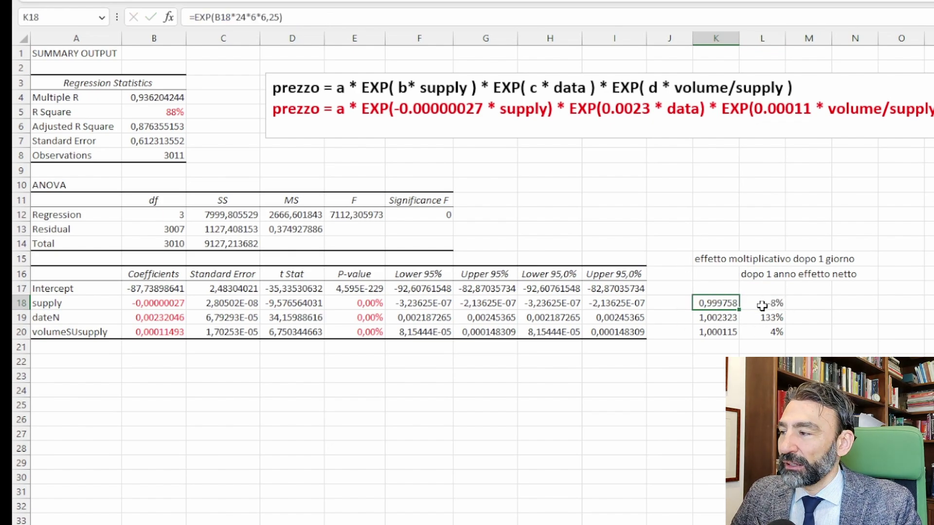
key("F2")
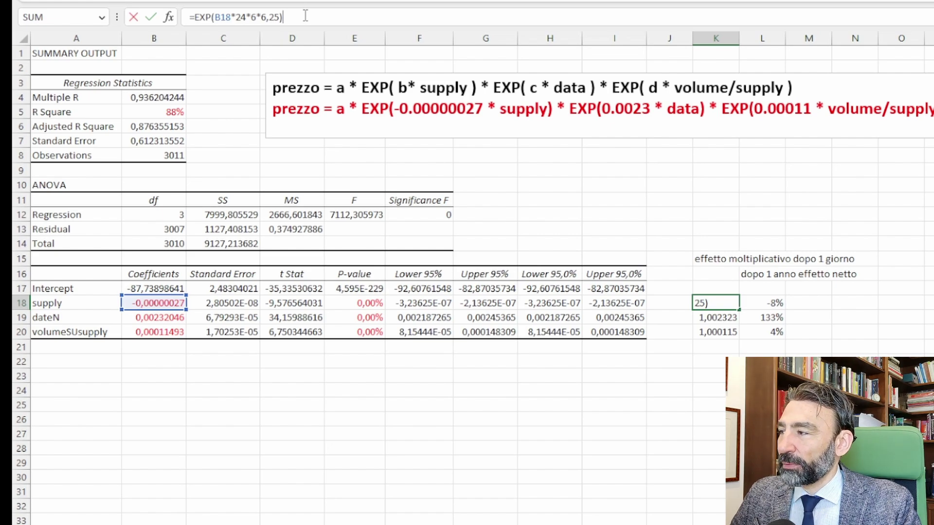
left_click(773, 303)
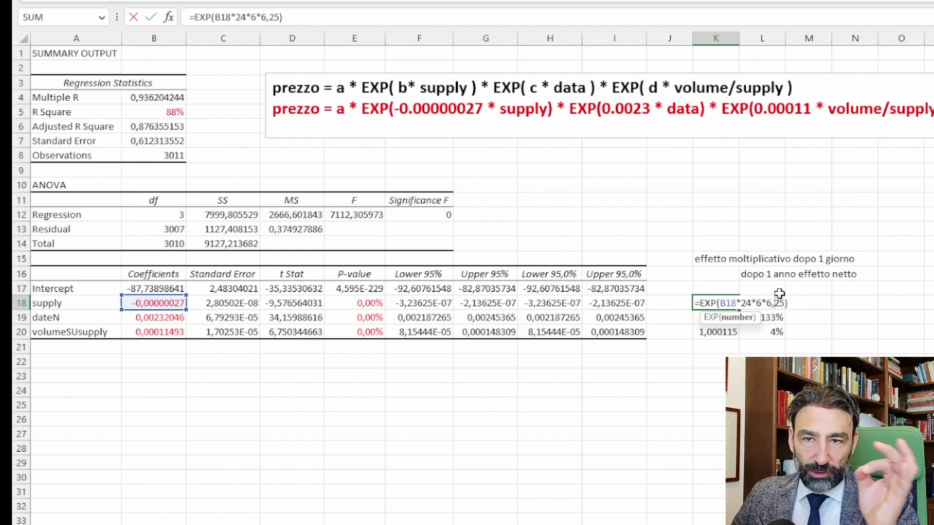
key("ctrl+Return")
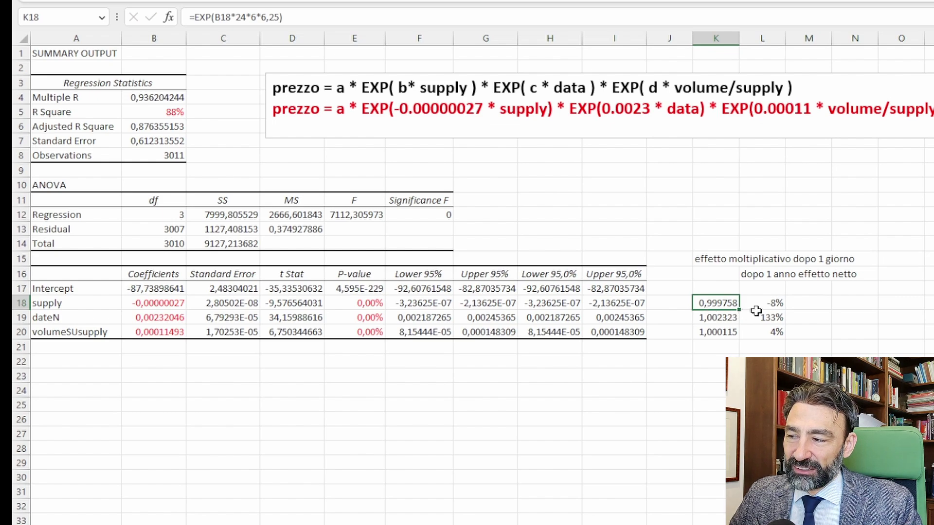
Step: Examine the one-year net effects of supply, date and volume in L18:L20, checking the volumeSUsupply coefficient in B20
left_click(766, 304)
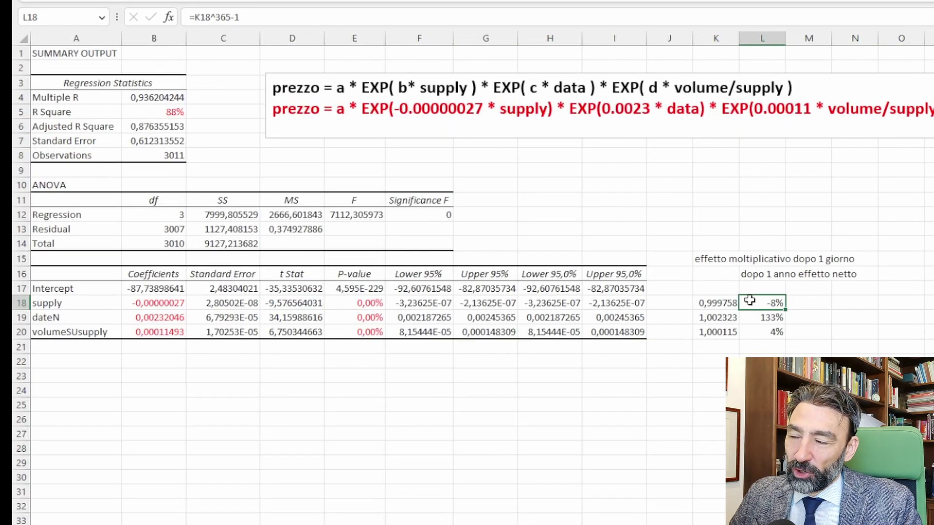
left_click(774, 320)
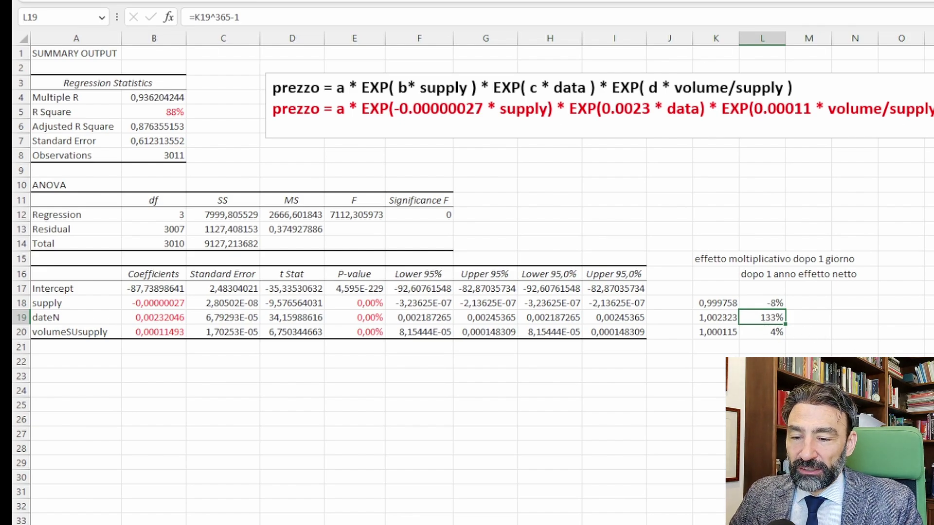
scroll(467, 263, "up", 1)
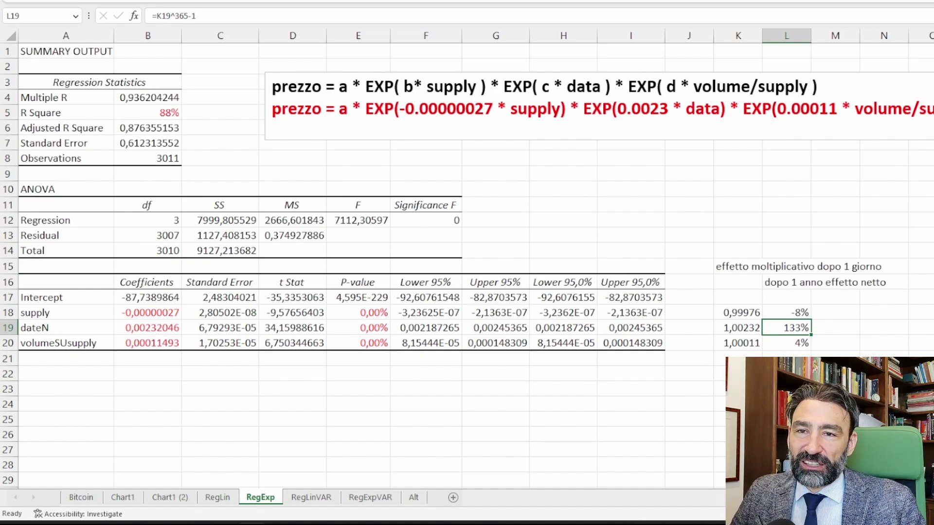
left_click(786, 343)
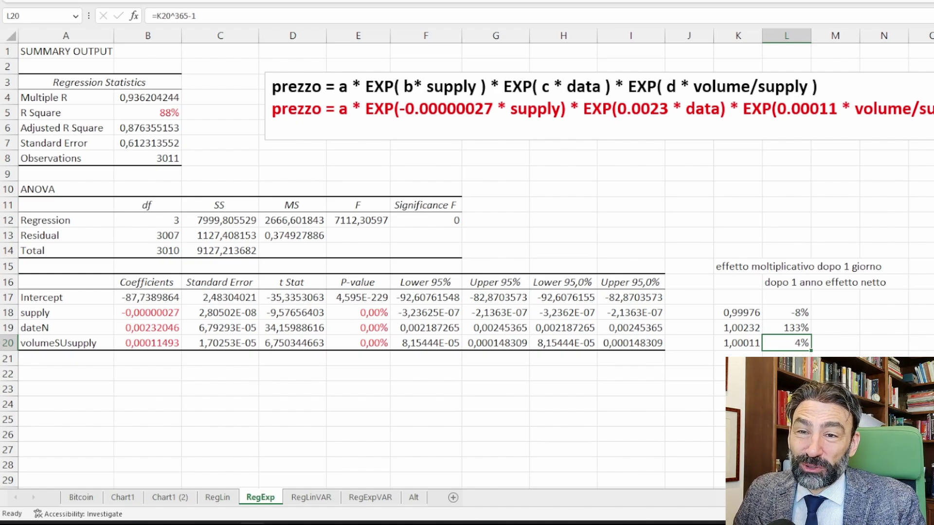
left_click(149, 346)
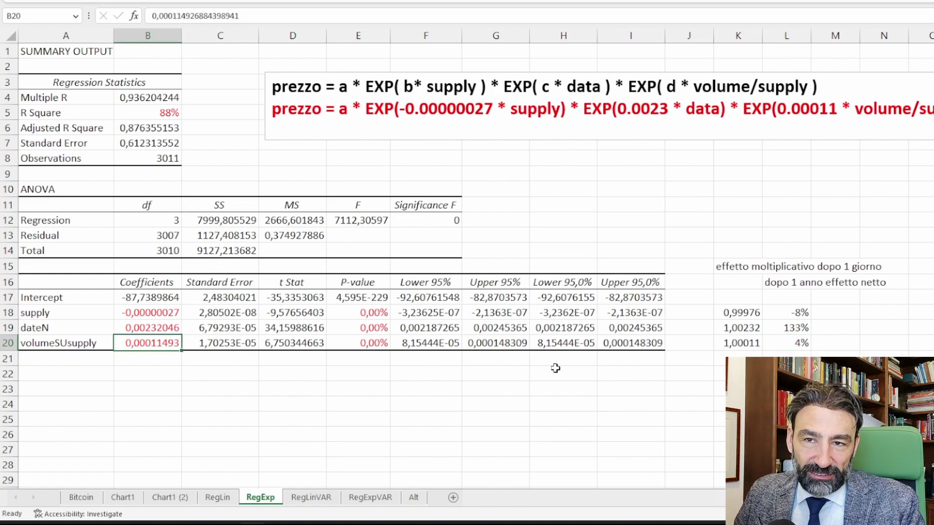
left_click(785, 343)
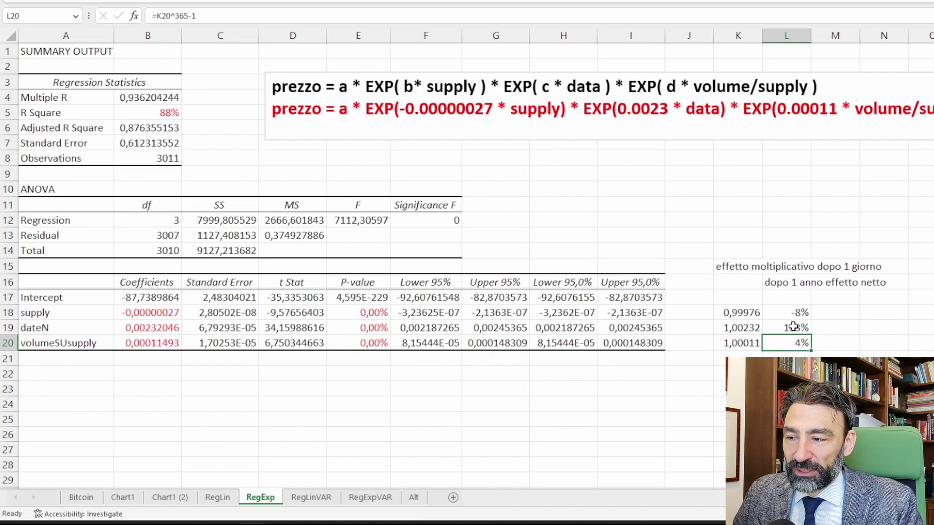
Step: Check the one-year net effects of date and supply in L19 and L18, and view the variable columns on the Bitcoin sheet
left_click(794, 326)
left_click(796, 314)
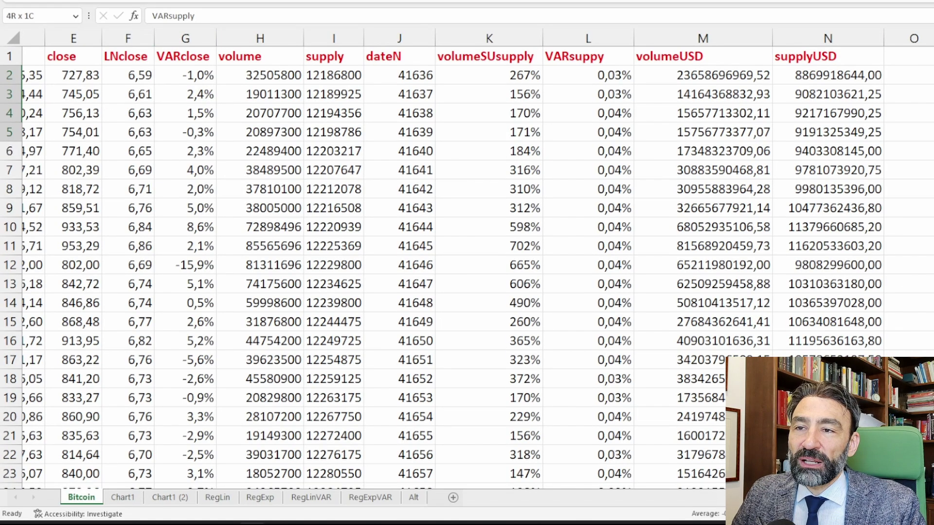
left_click(81, 497)
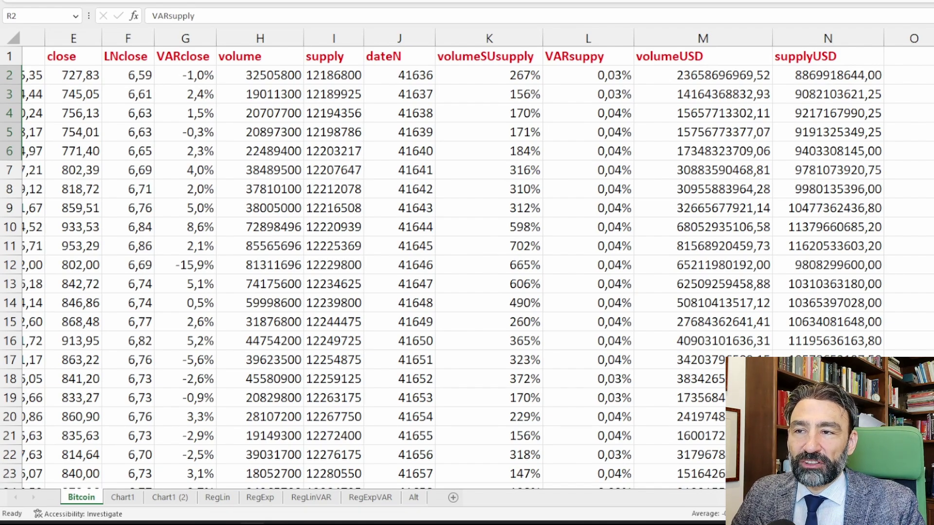
key("Left")
key("Right")
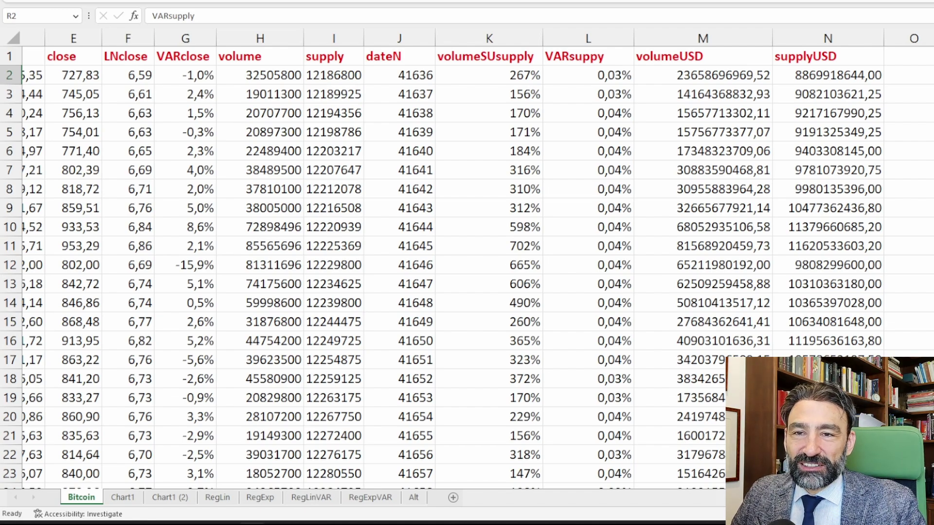
Step: On the RegExpVAR sheet, format the R Square value in B5 as a red percentage without decimals
left_click(370, 497)
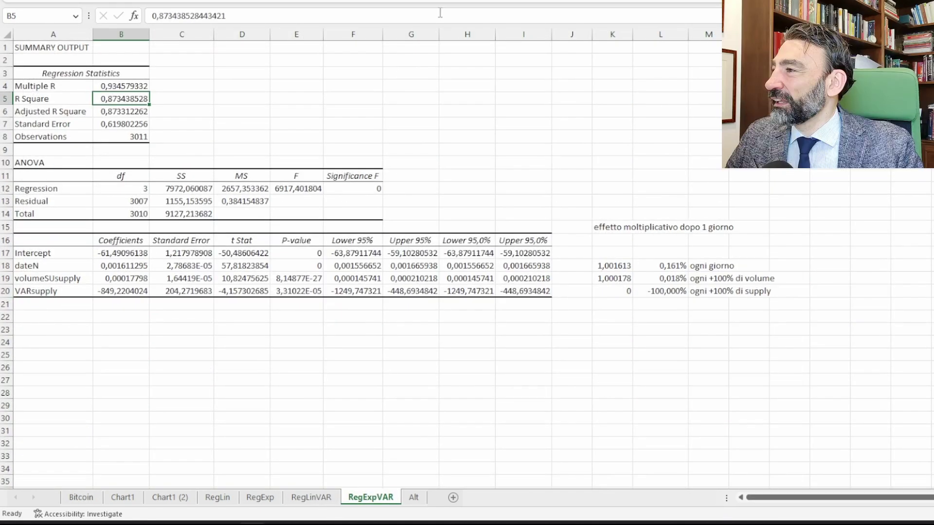
key("ctrl+shift+5")
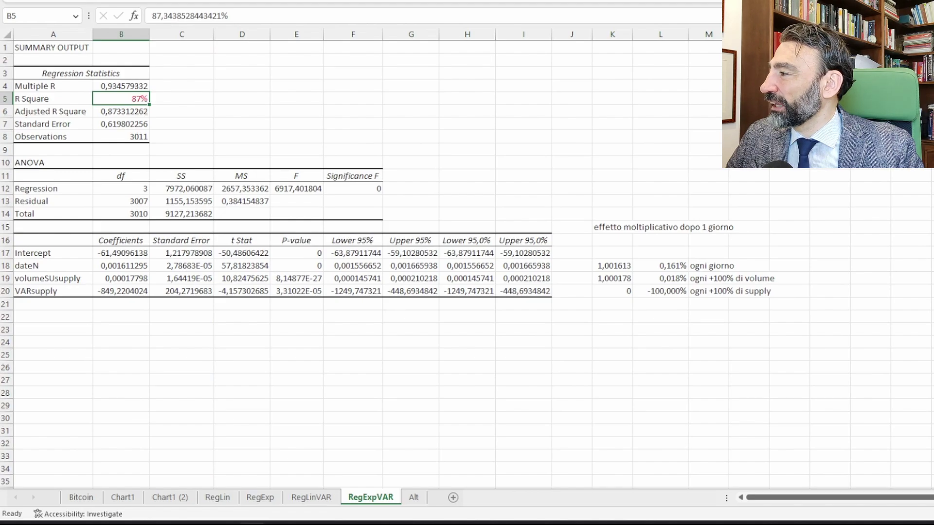
scroll(319, 272, "up", 2, "ctrl")
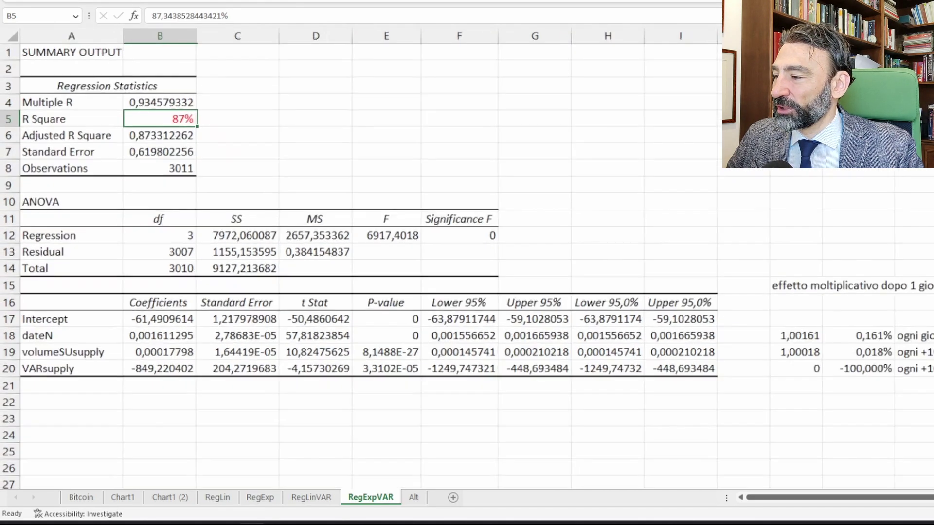
Step: Format the P-values in E18:E20 as red percentages with four decimals and colour the coefficients in B18:B20 red
left_click_drag(415, 340, 404, 360)
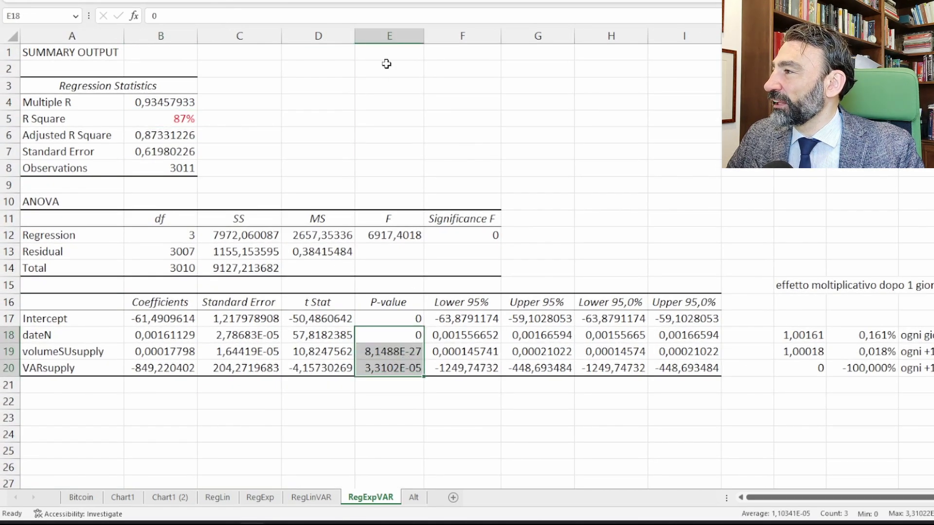
key("ctrl+shift+5")
mouse_move(165, 335)
left_mouse_down()
mouse_move(183, 360)
mouse_move(166, 351)
left_mouse_up()
key("F4")
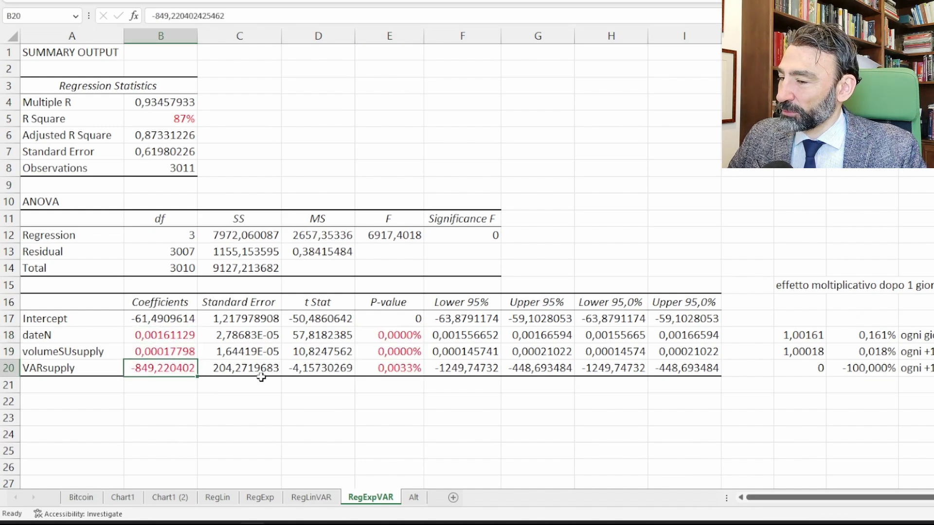
Step: Examine the one-day multiplicative effects in K18:L20, checking the date effect in K18 and L18 and its label in M18
left_click_drag(803, 338, 863, 371)
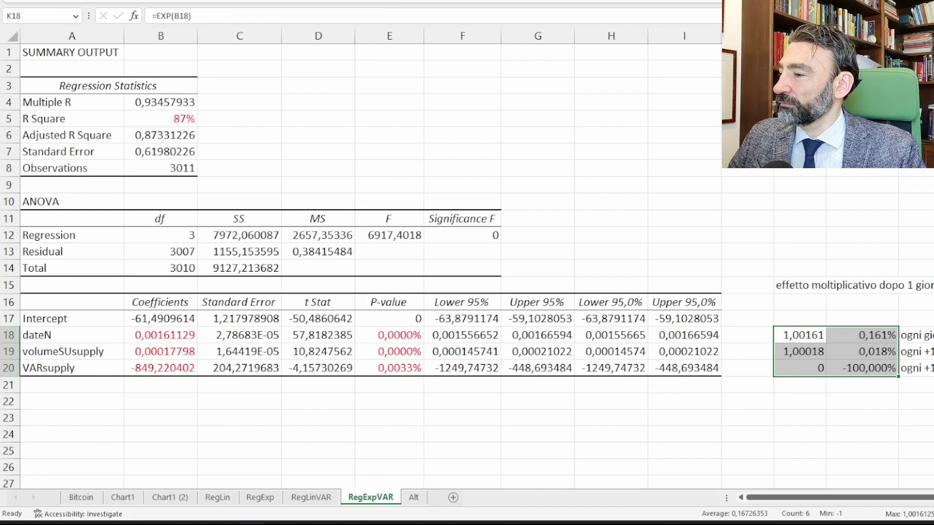
left_click(683, 218)
left_click(746, 304)
left_click(800, 335)
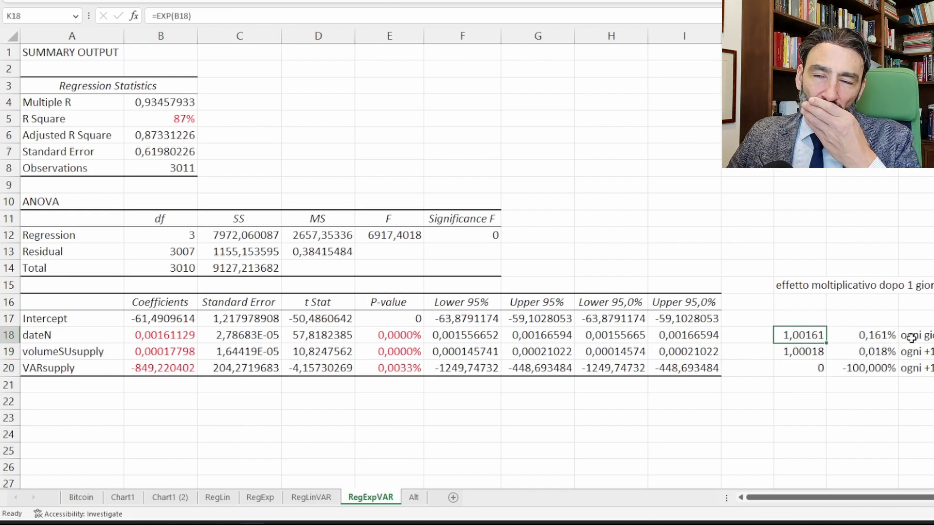
left_click(870, 338)
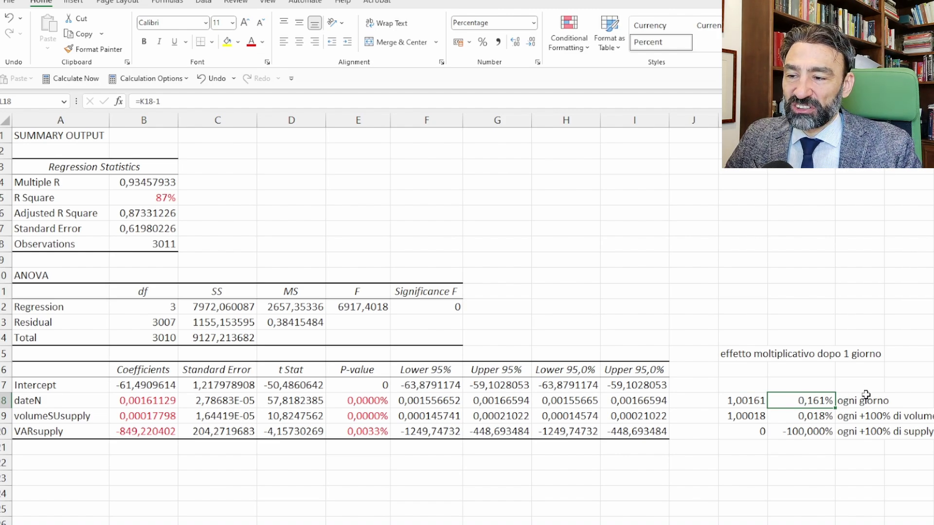
left_click(871, 401)
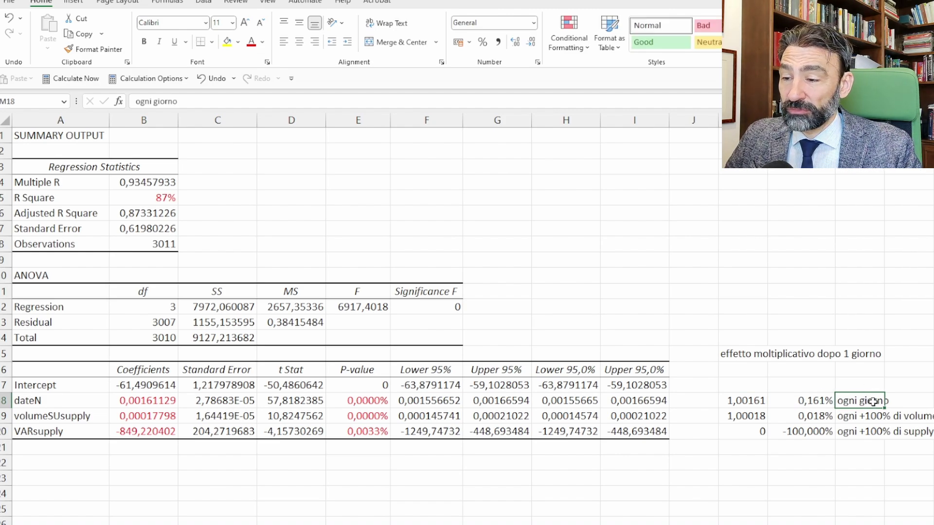
Step: Calculate the date's one-year net effect in N18 with =(L18+1)^365-1, and clear the cell after reading it
left_click(890, 400)
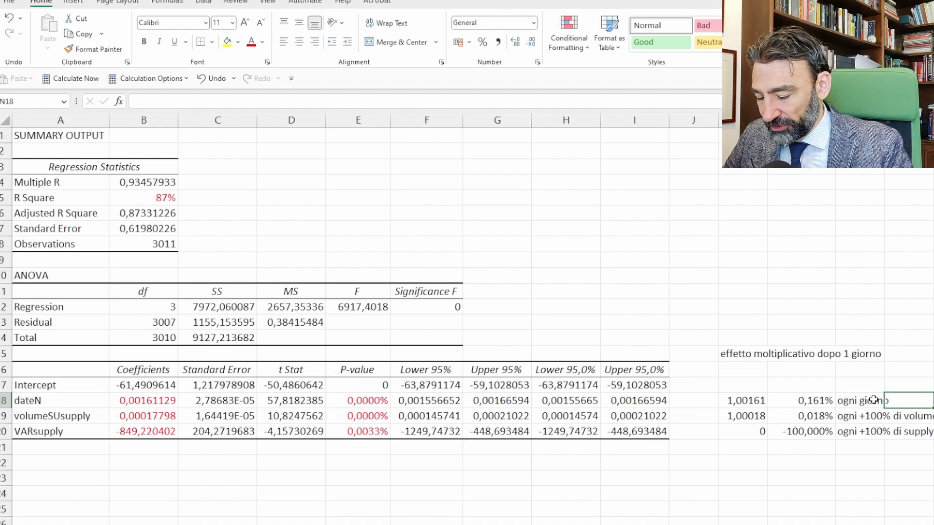
type("=")
left_click(807, 402)
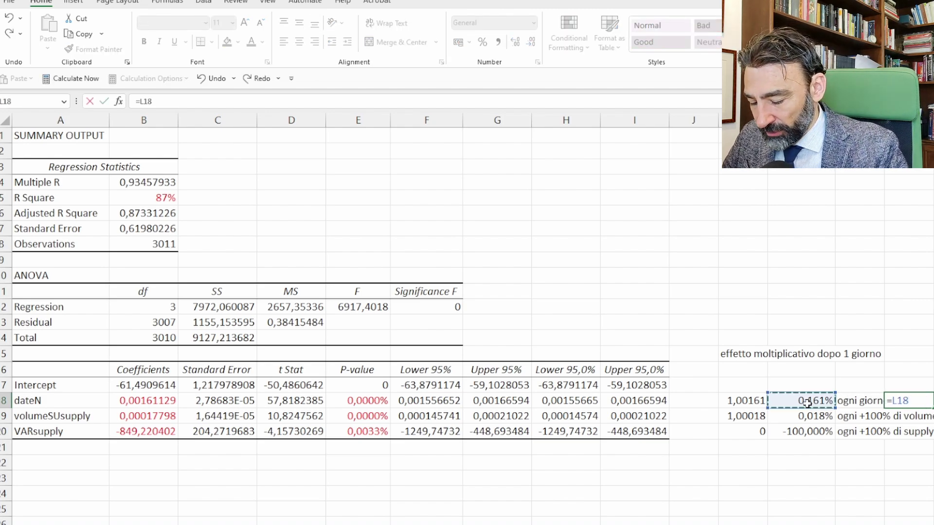
type("+1")
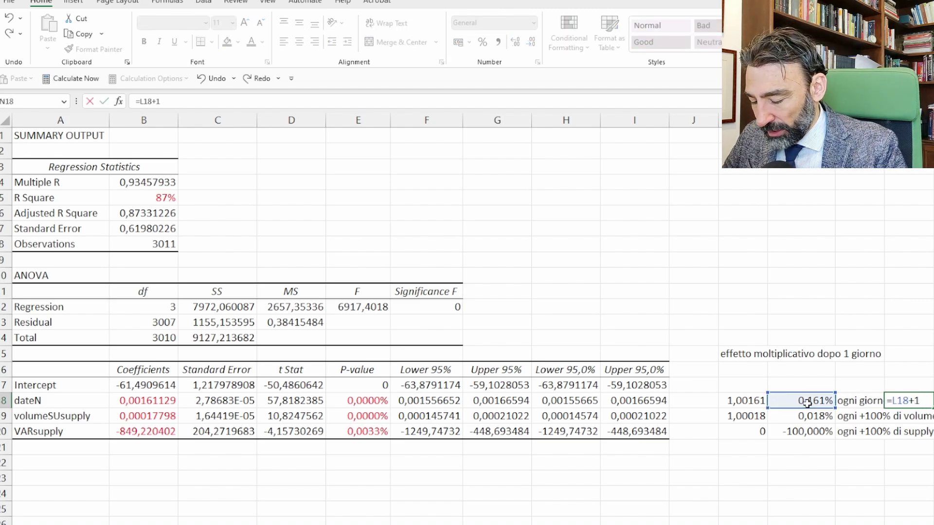
type("^365-")
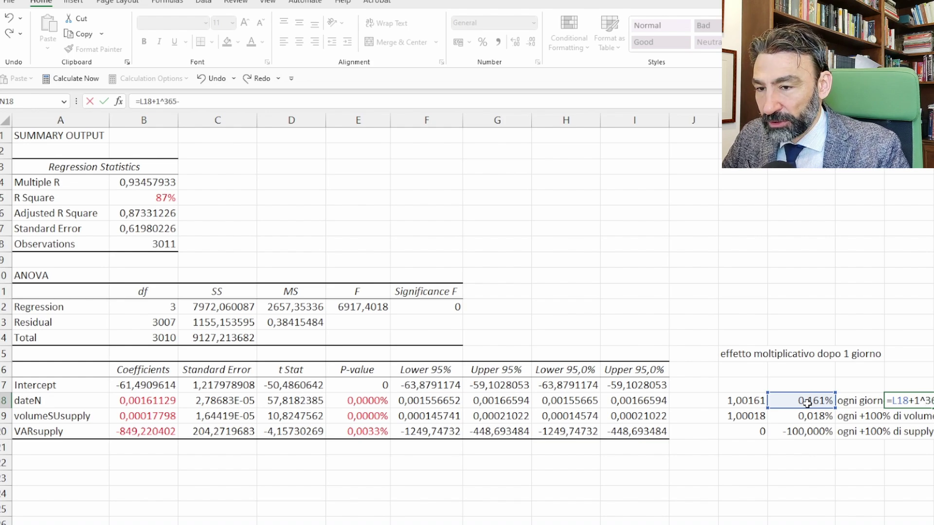
type("1")
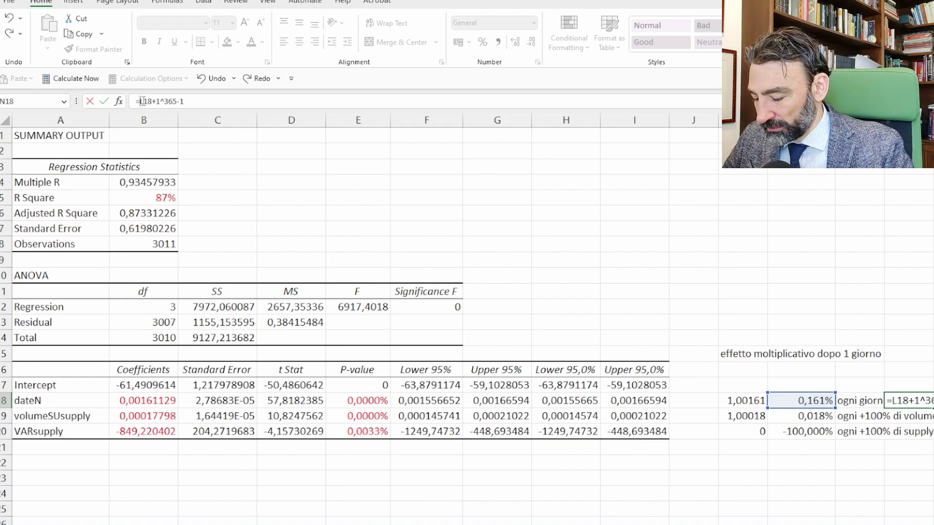
left_click(141, 101)
type("(")
key("Right")
key("Right")
key("Right")
key("Delete")
key("Delete")
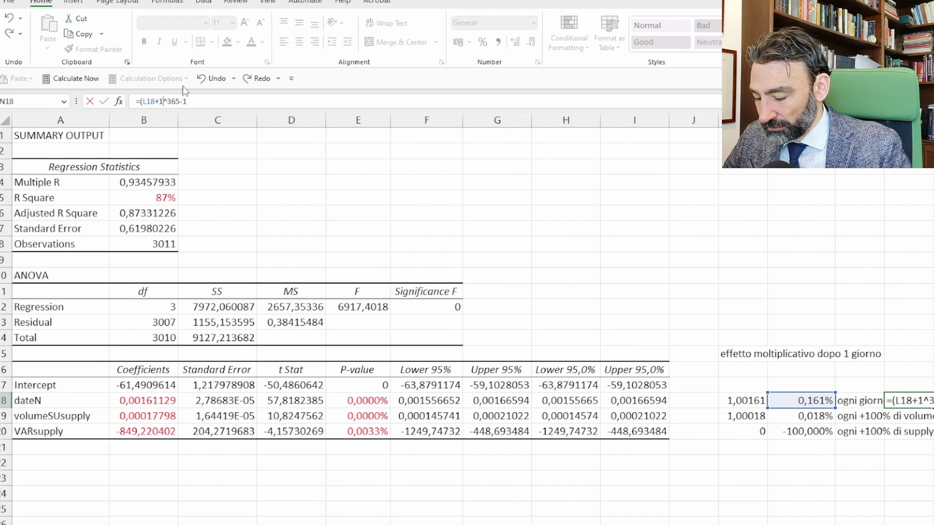
type(")")
key("Return")
key("Up")
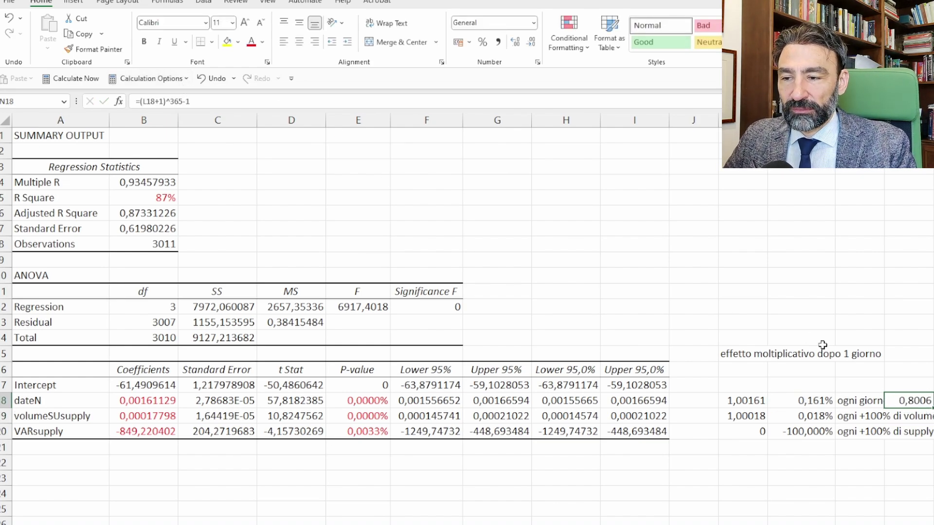
key("Delete")
Step: Examine the volume effect in L19 and the supply effect in L20 with its description in M20
left_click(807, 413)
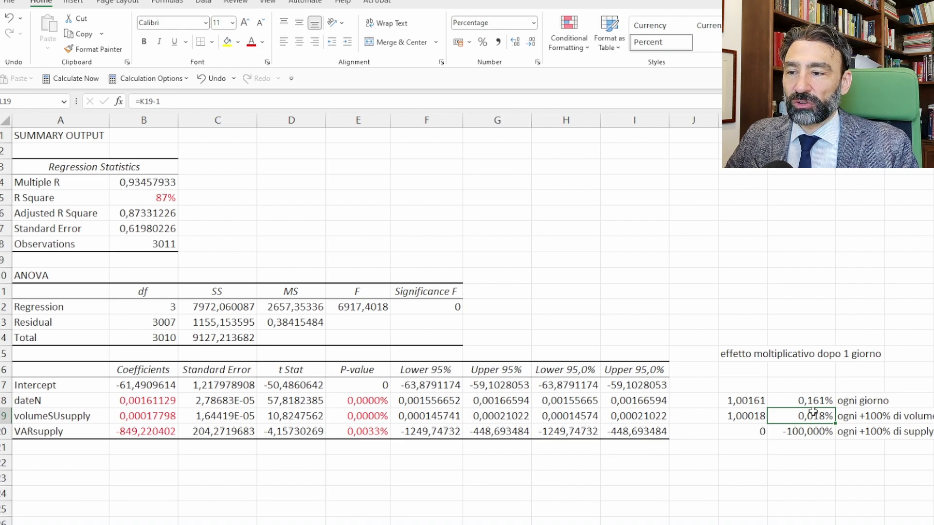
left_click(826, 434)
left_click(876, 432)
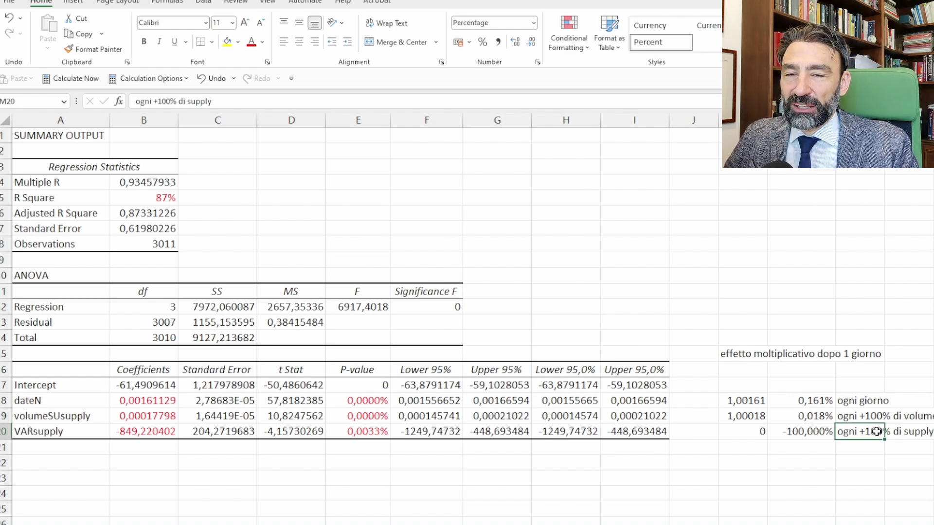
left_click(807, 432)
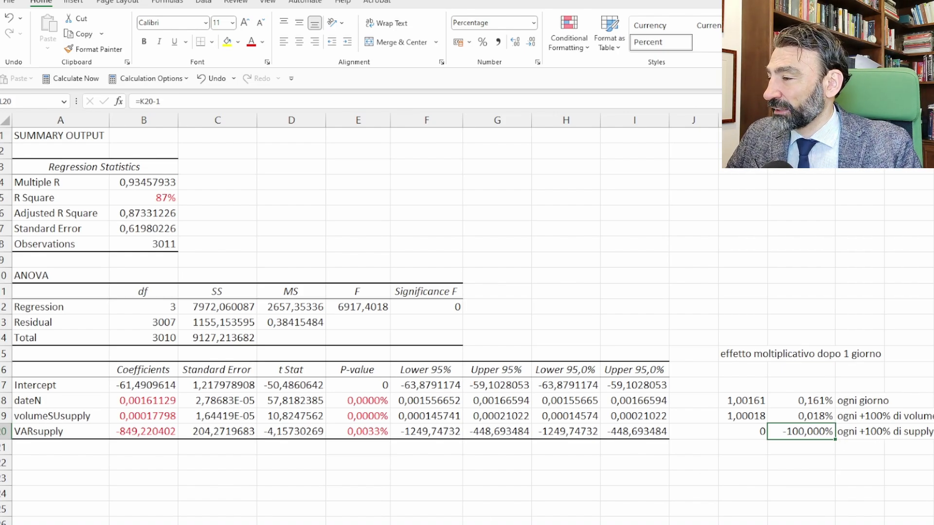
Step: Examine the daily supply variations in the VARsuppy column L of the Bitcoin sheet
left_click(194, 523)
left_click_drag(576, 154, 565, 445)
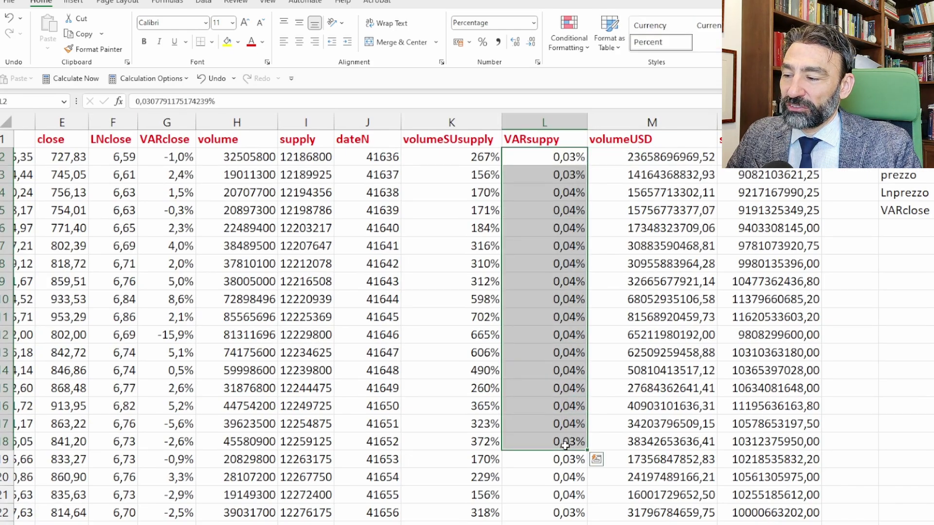
left_click(565, 443)
scroll(569, 440, "down", 14)
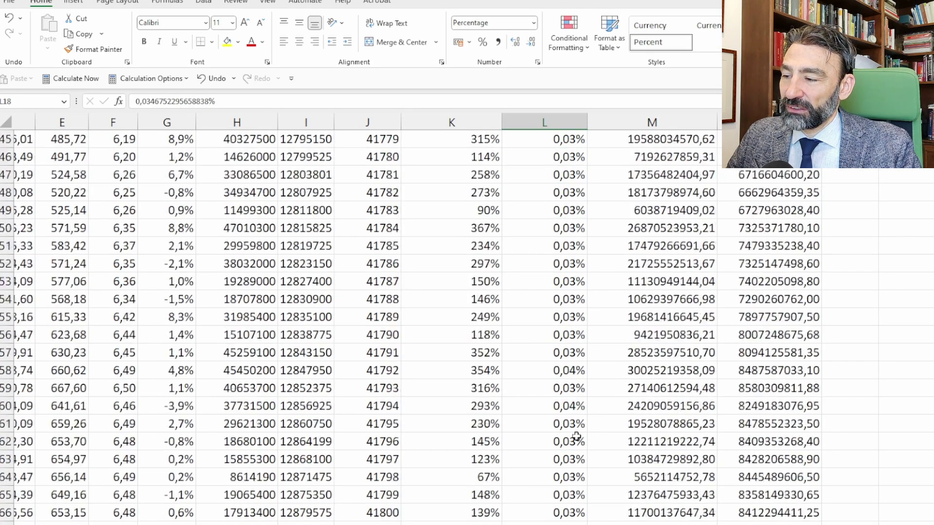
scroll(576, 437, "down", 20)
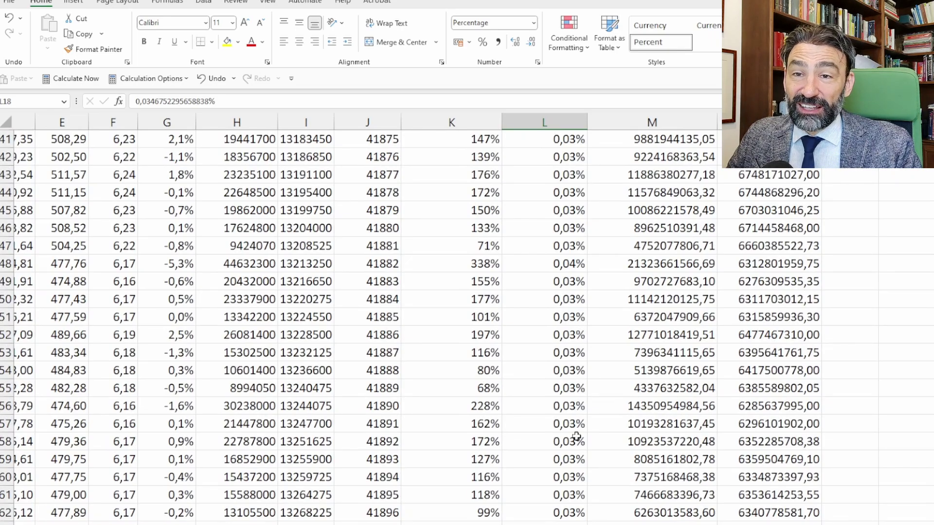
scroll(576, 437, "up", 20)
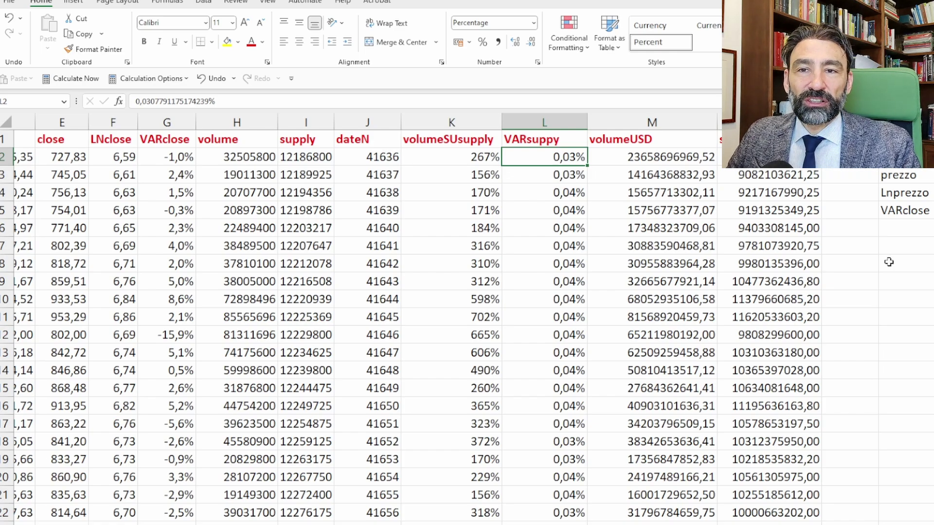
Step: Enter 10000 in P8 and multiply the whole VARsuppy column L by it using Paste Special with the Multiply operation
left_click(889, 262)
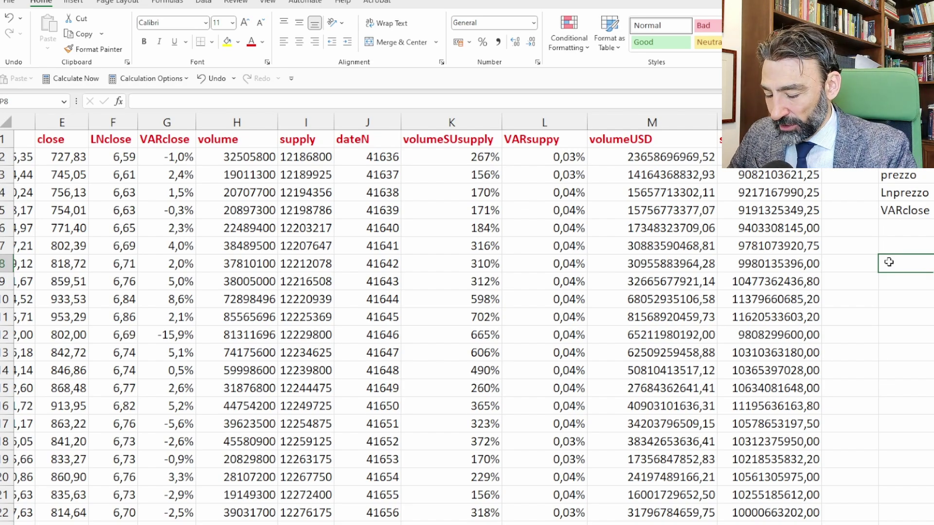
type("10000")
key("ctrl+Return")
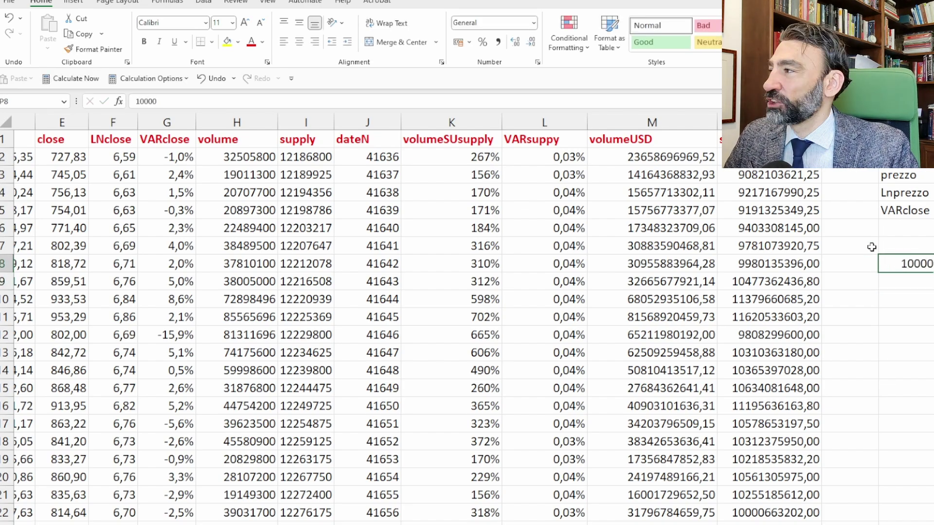
left_click(80, 34)
left_click(544, 122)
left_click(48, 48)
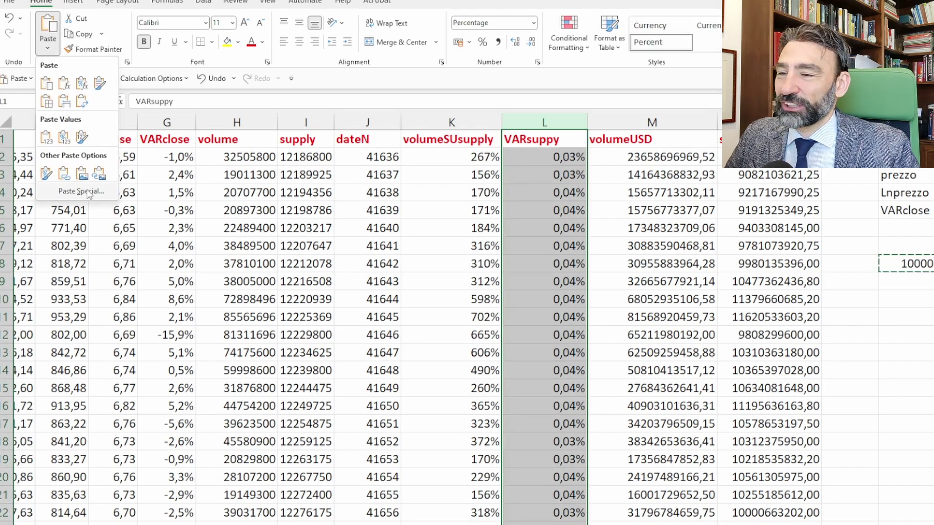
left_click(96, 194)
left_click(433, 372)
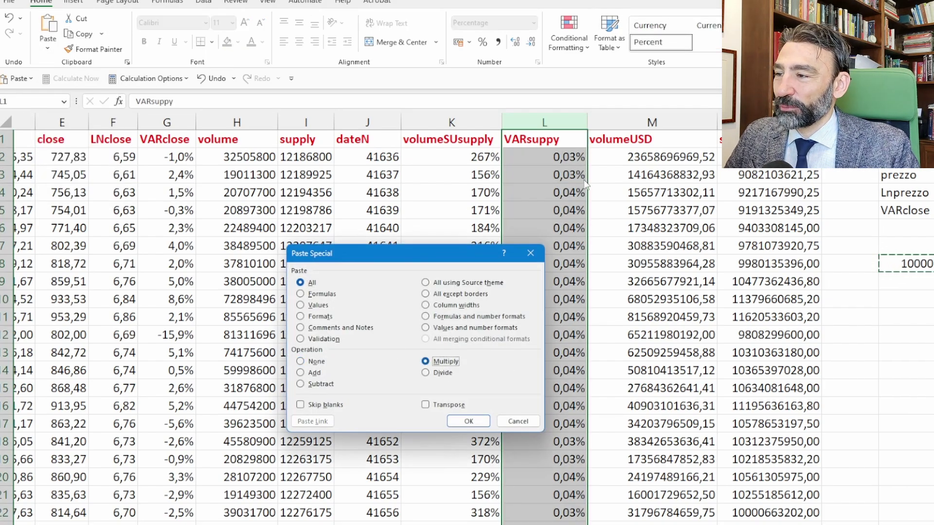
left_click(468, 424)
left_click(554, 404)
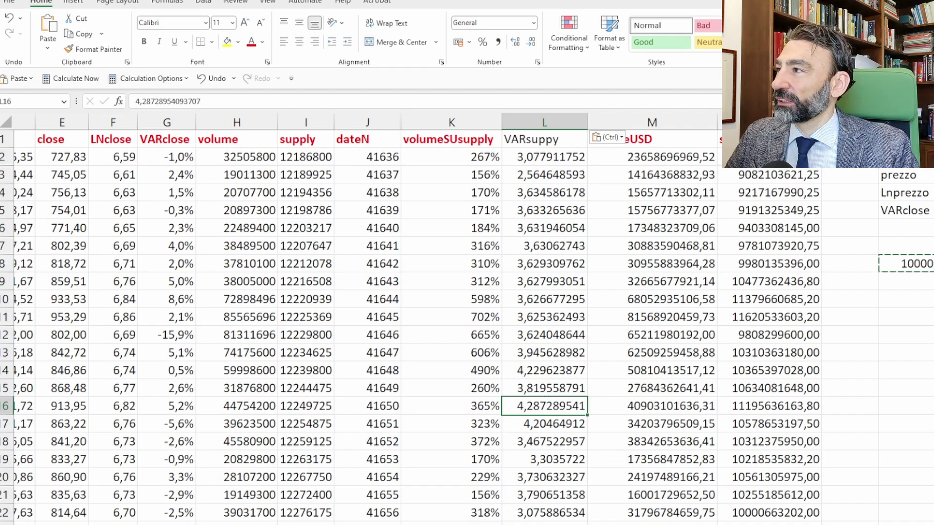
Step: Start a Regression from the data analysis tools with the LNclose values $F$1:$F$3012 as the input Y range
left_click(203, 2)
left_click(875, 34)
left_click(351, 365)
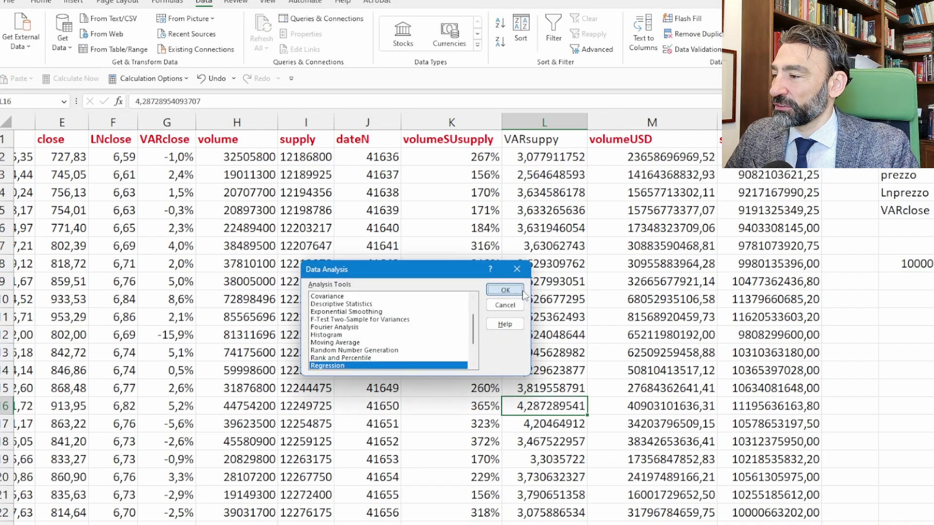
left_click(507, 291)
left_click(559, 260)
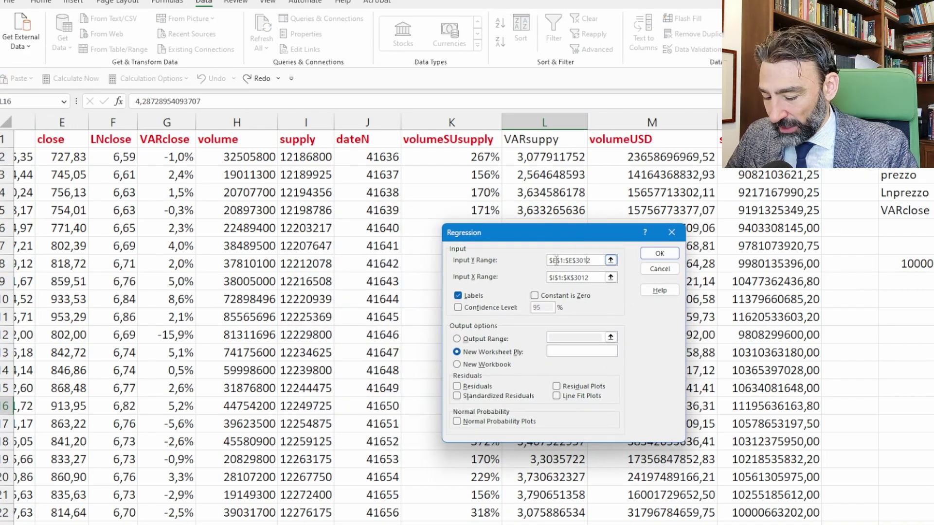
Step: Set the regression's input X range to $J$1:$L$3012, covering dateN, volumeSUsupply and VARsuppy
left_click(602, 277)
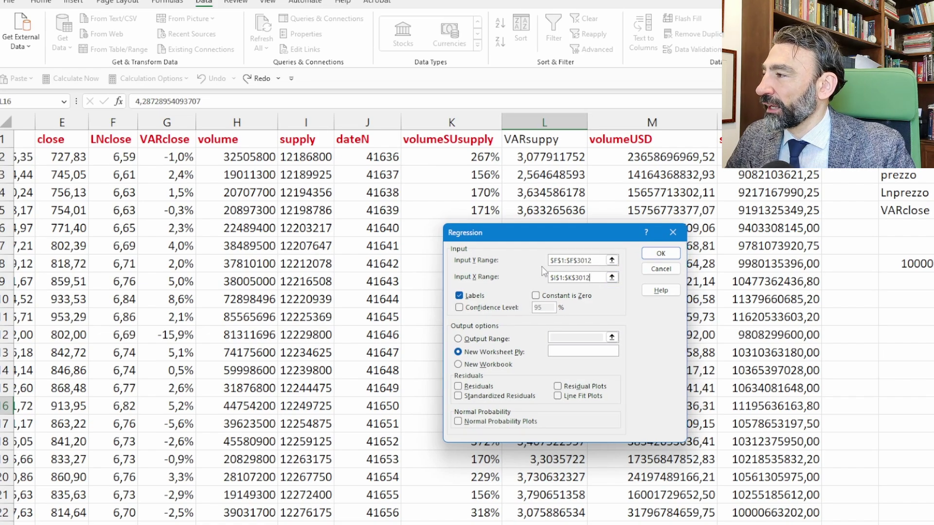
left_click(372, 139)
left_click_drag(372, 139, 544, 139)
key("ctrl+shift+Down")
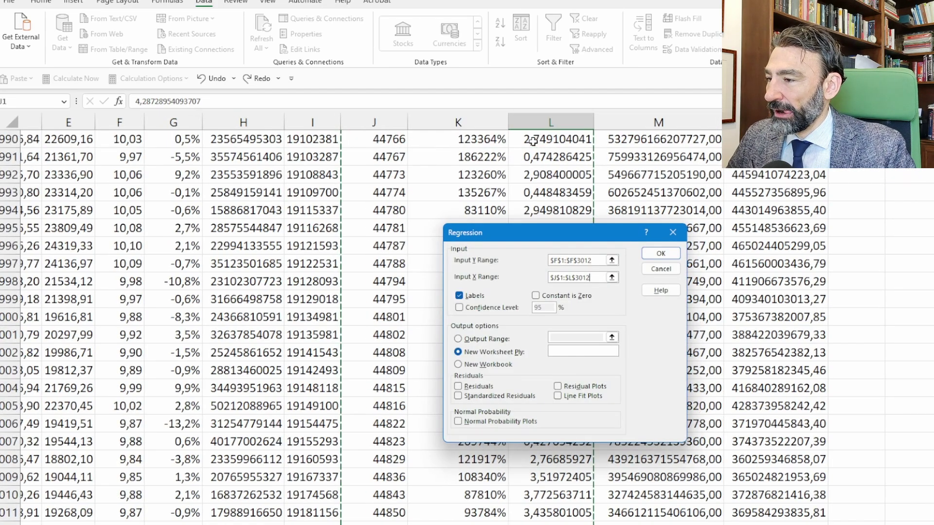
Step: Run the regression with labels onto a new worksheet and widen the summary output columns to fit their contents
left_click(661, 254)
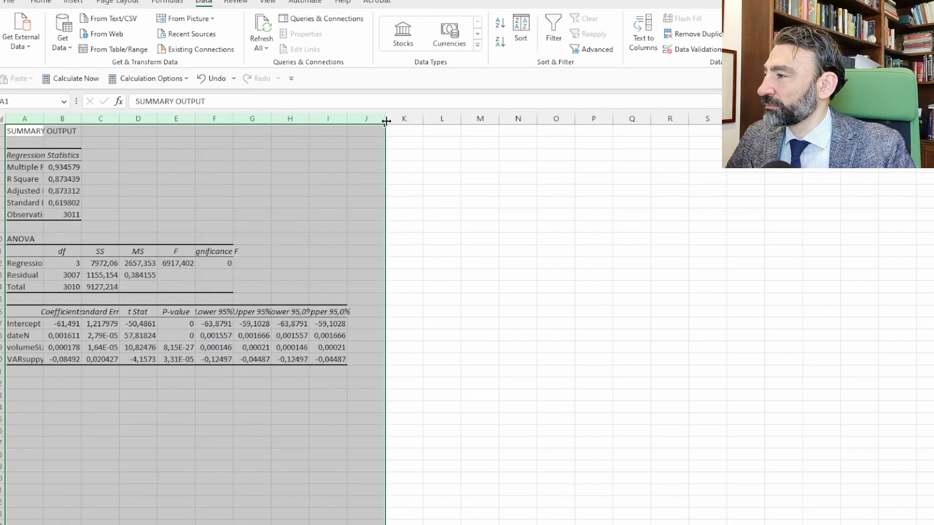
left_click(643, 347)
scroll(707, 384, "up", 2)
Step: Examine the R Square, the dateN, volumeSUsupply and VARsuppy coefficients, and their multiplicative effects on the price
left_click(162, 199)
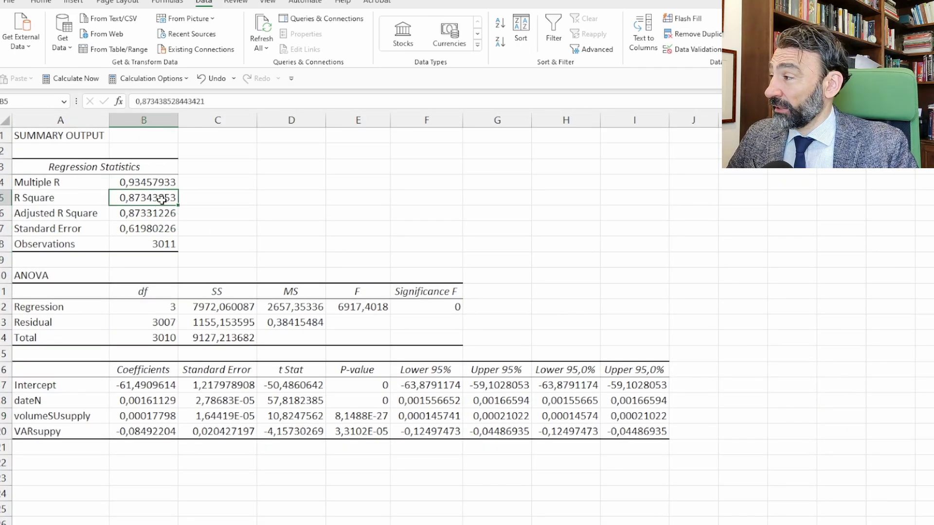
left_click_drag(159, 399, 155, 415)
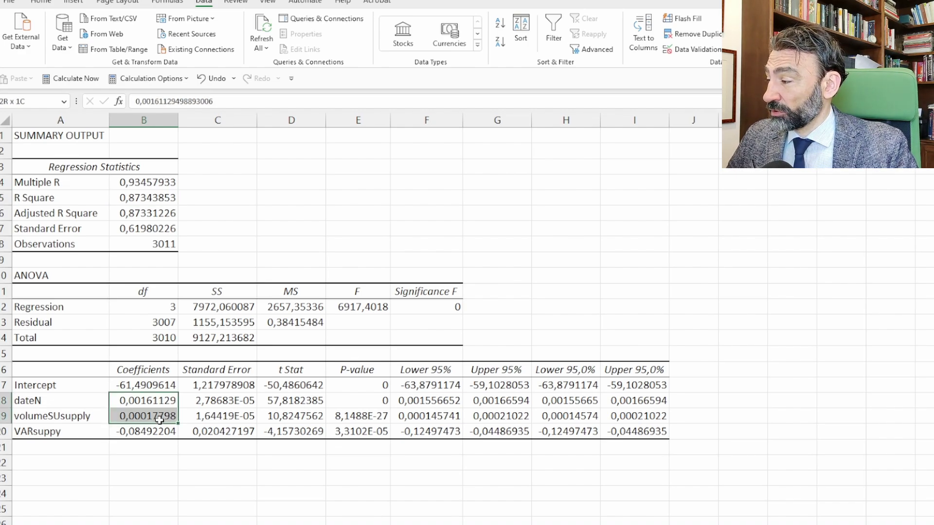
left_click(163, 431)
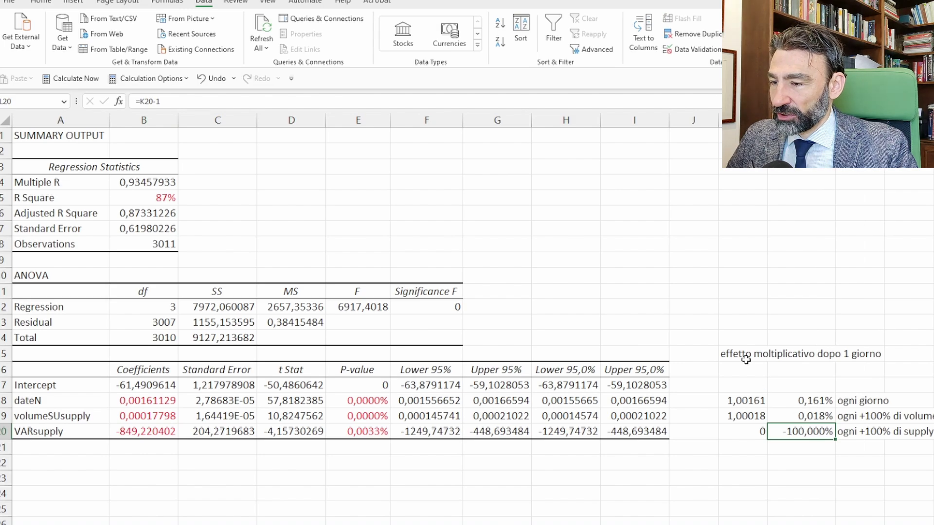
left_click_drag(720, 354, 812, 432)
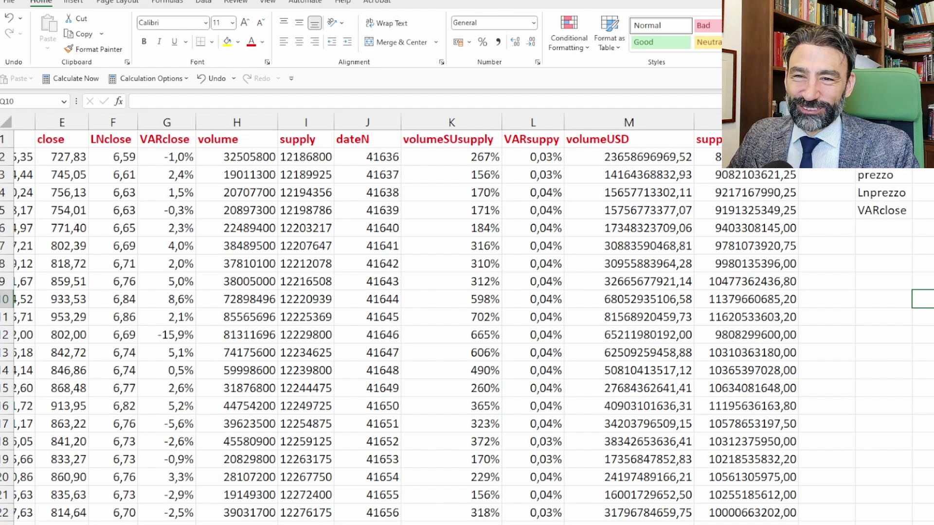
Step: Go to the Alt sheet and review its price, BTC-price, volume, supply and crypto columns one by one
key("ctrl+Page_Up")
left_click(423, 341)
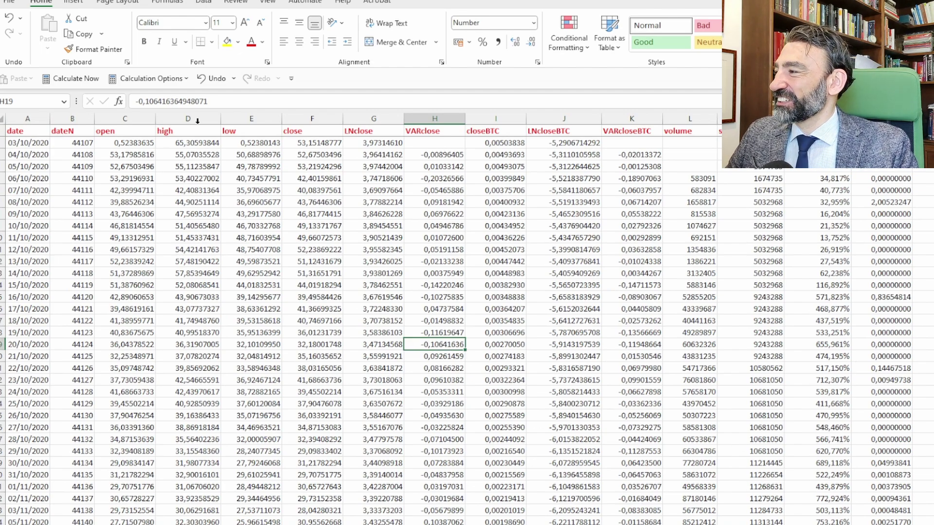
left_click(387, 118)
left_click(313, 119)
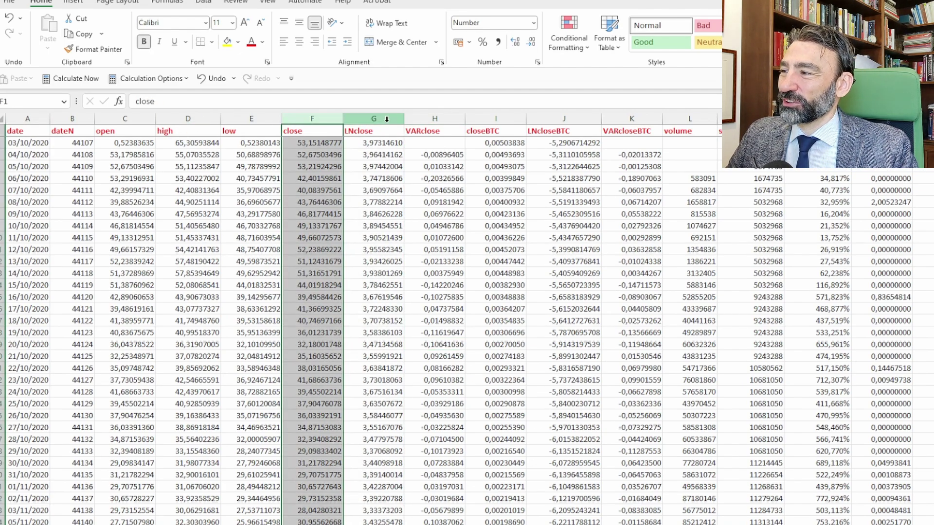
left_click(386, 119)
left_click(433, 119)
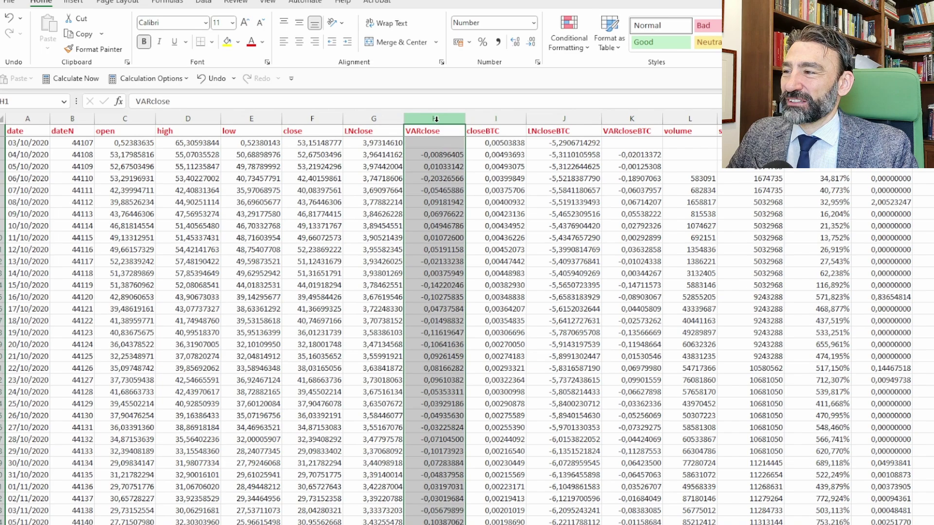
left_click(488, 119)
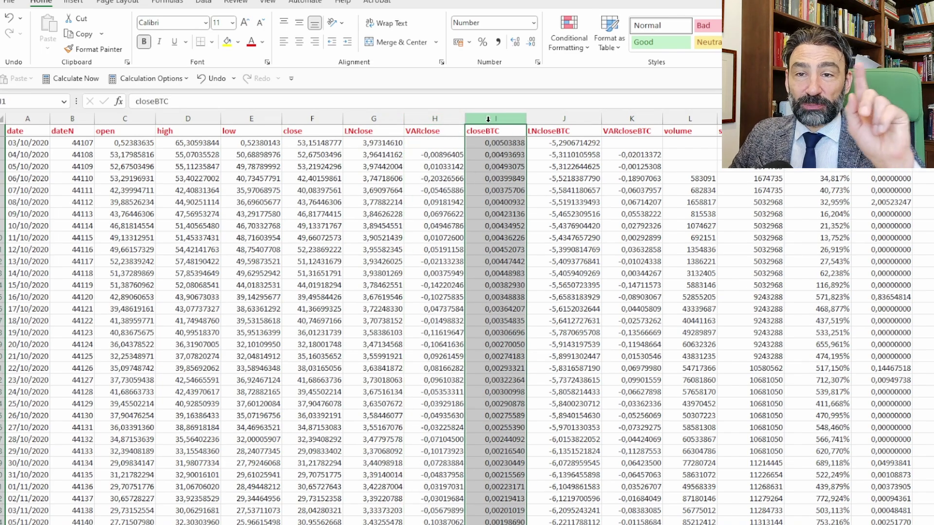
left_click(578, 119)
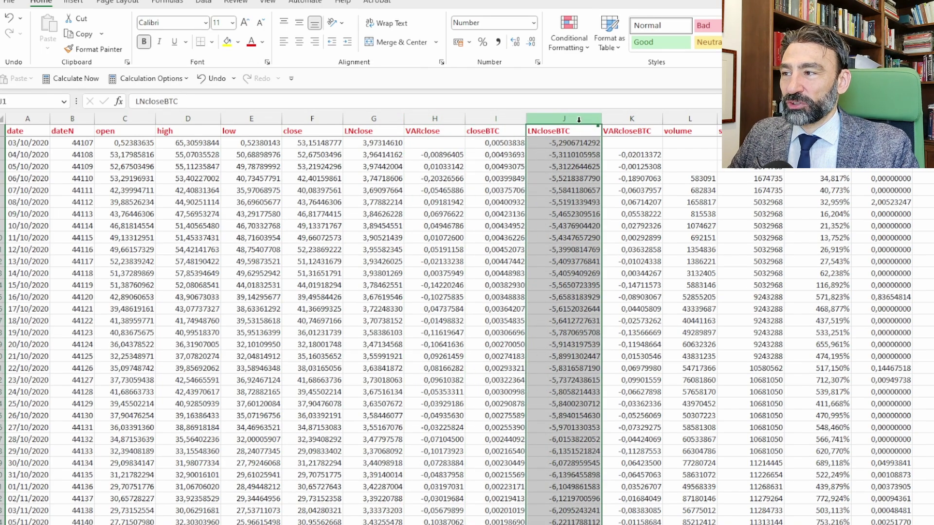
left_click(635, 118)
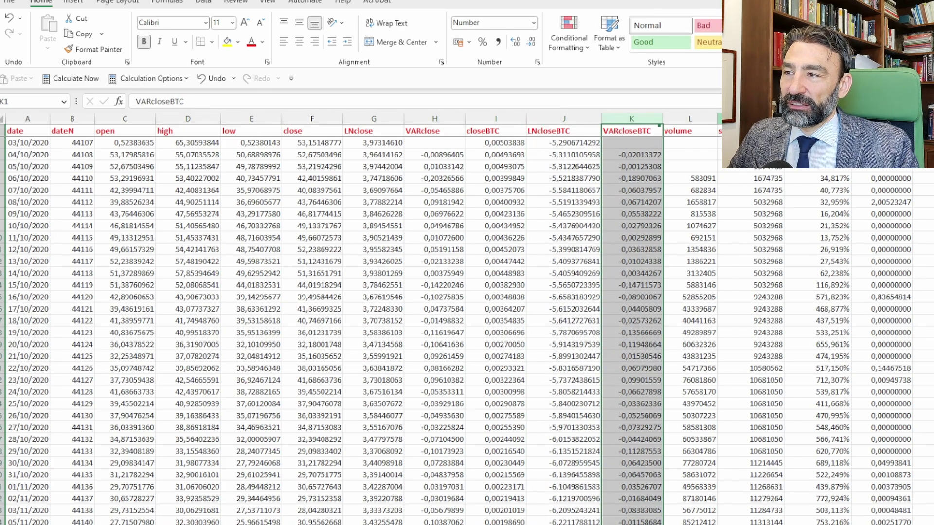
key("Right")
left_click(751, 118)
left_click(817, 119)
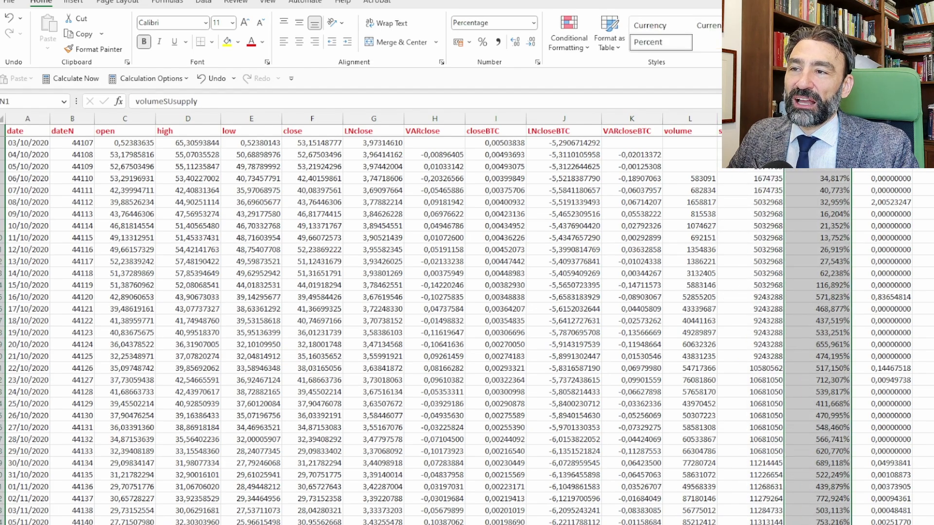
left_click(906, 275)
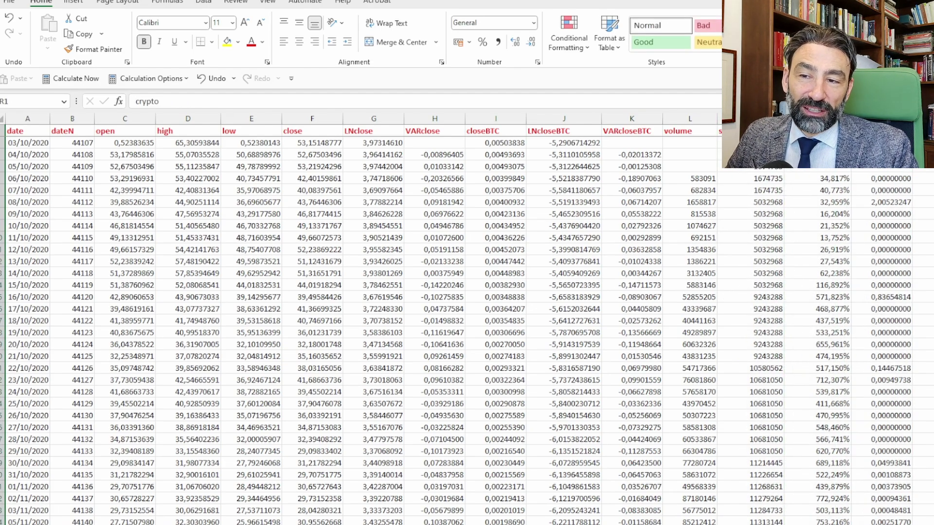
Step: Check the crypto column down to its last XRP row and return to the first Aave rows
key("ctrl+Down")
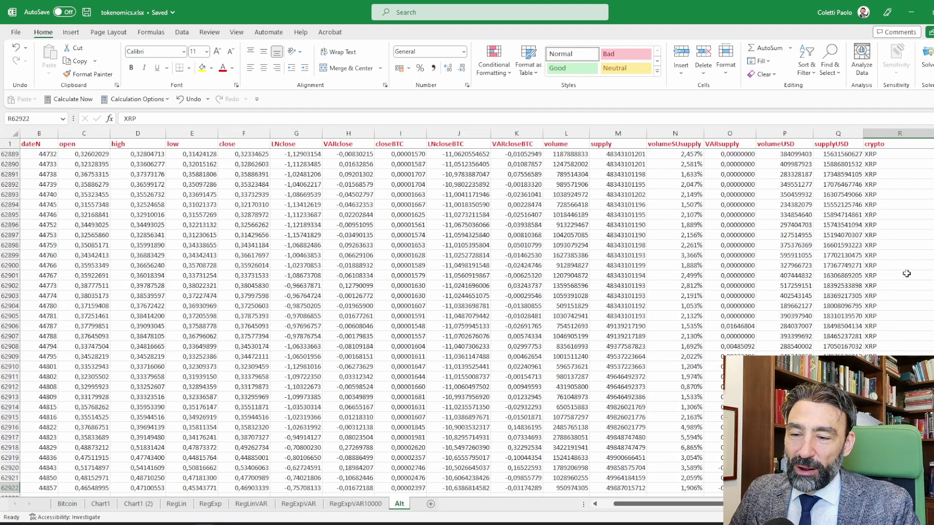
key("ctrl+Up")
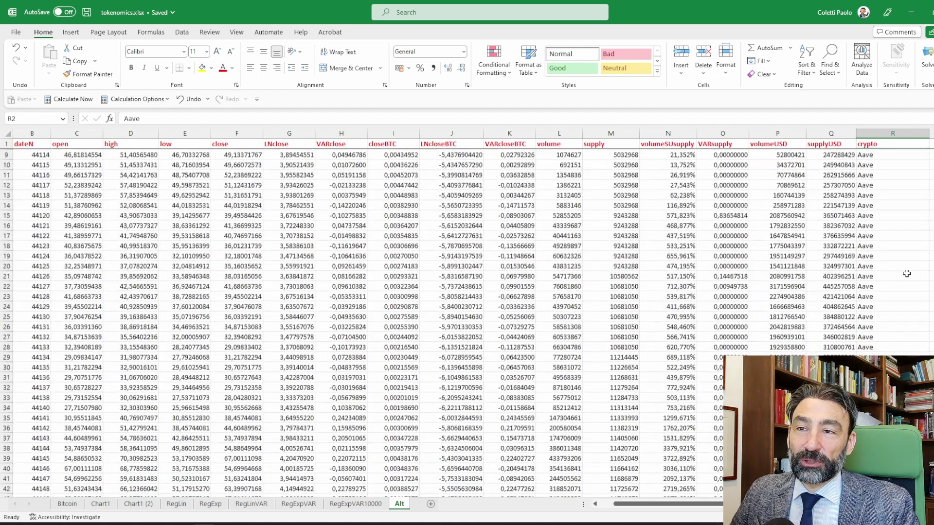
key("Down")
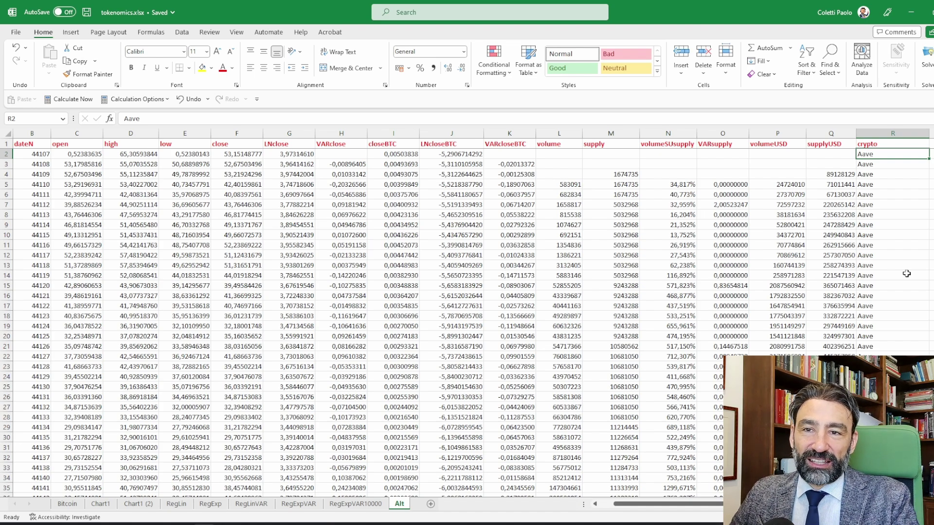
left_click(881, 275)
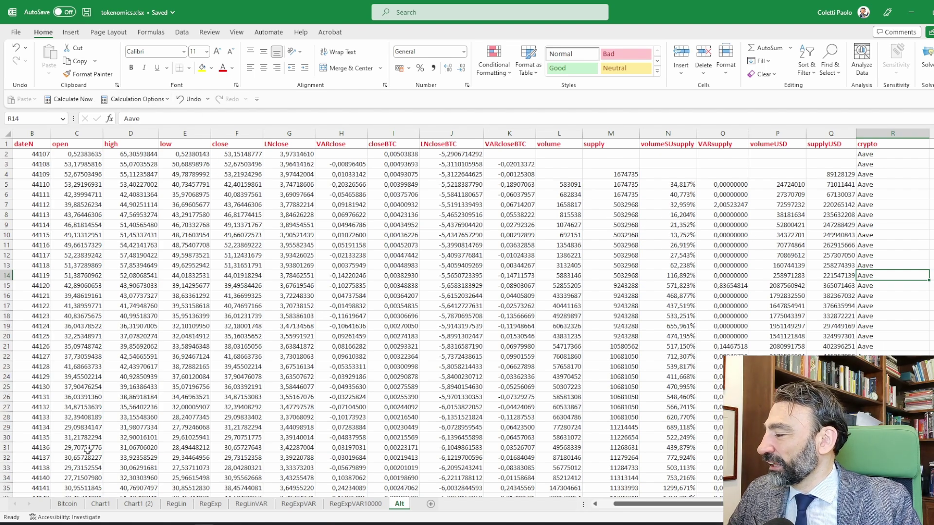
Step: Return to the Bitcoin sheet and save the tokenomics.xlsx workbook
left_click(67, 504)
left_click(99, 192)
scroll(341, 292, "left", 3)
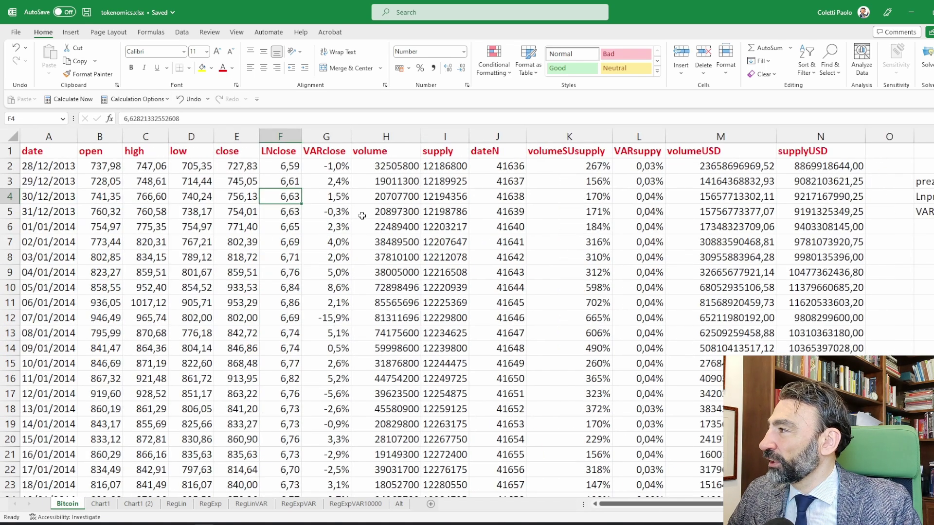
left_click(87, 12)
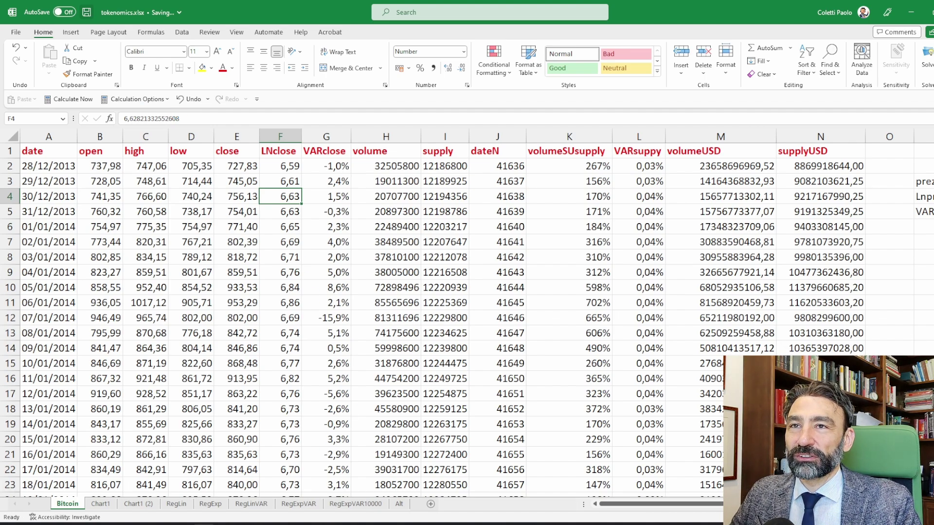
Step: Switch to the tokenomics.ipynb notebook in Google Colab, enlarge the page and run the cell of library imports
key("alt+Tab")
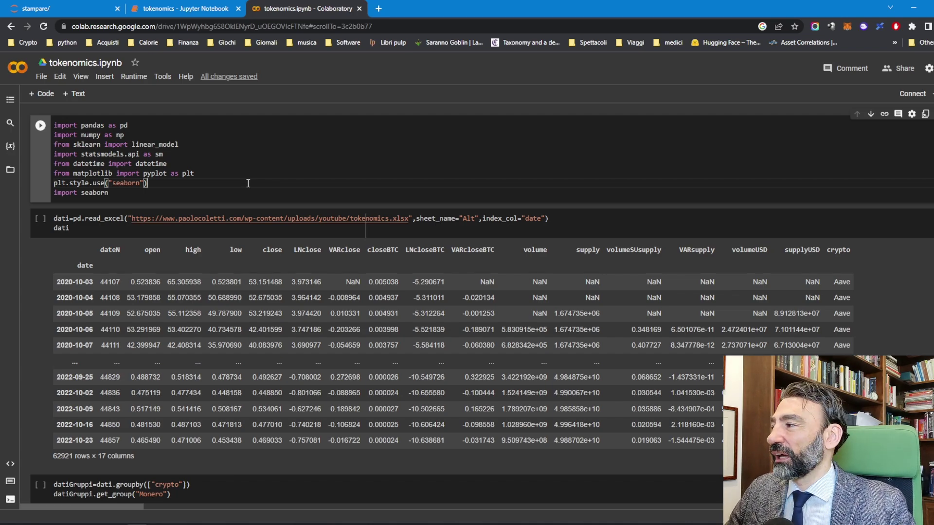
key("Home")
key("ctrl+plus")
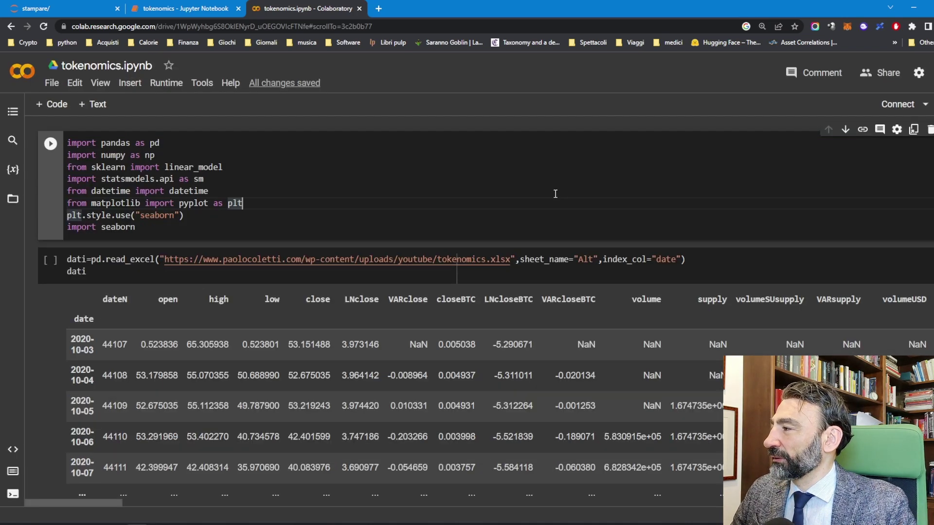
key("shift+Return")
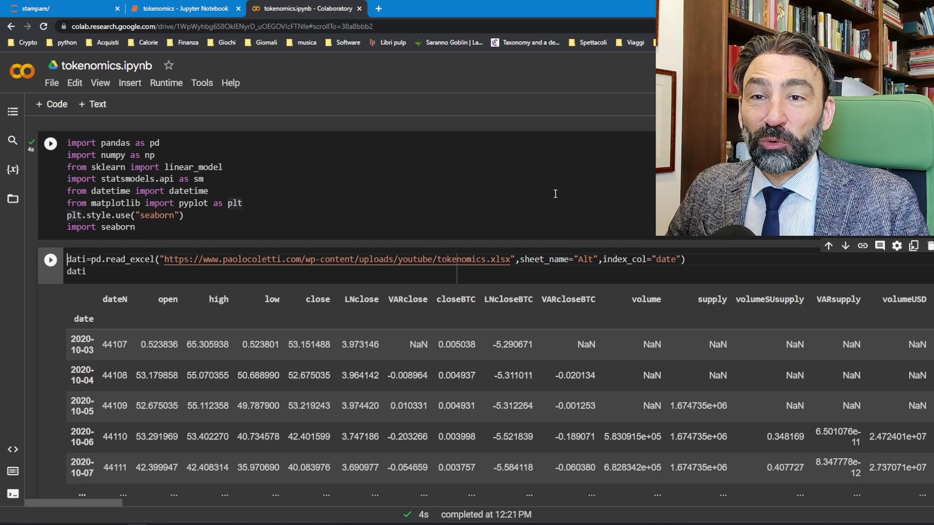
Step: Run the read_excel cell that loads the Alt sheet of tokenomics.xlsx into dati with date as index, and view the table
key("ctrl+Return")
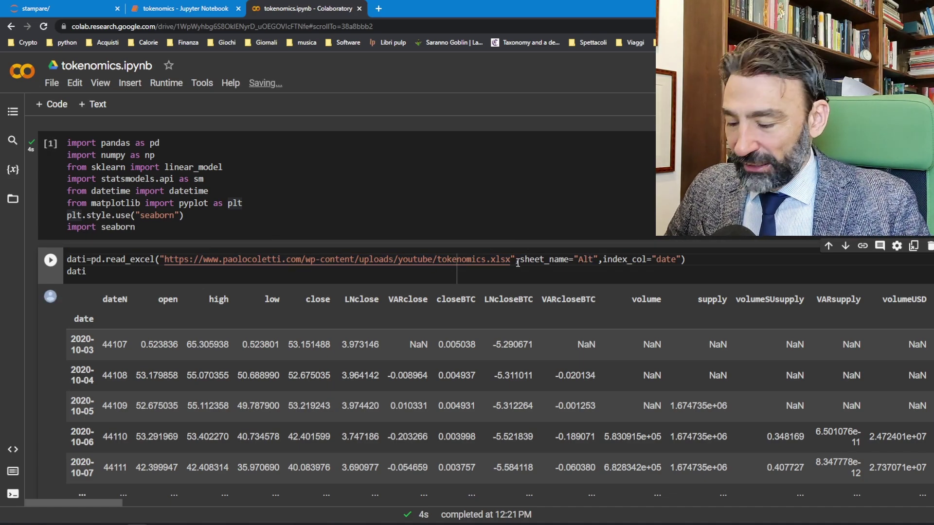
key("shift+Return")
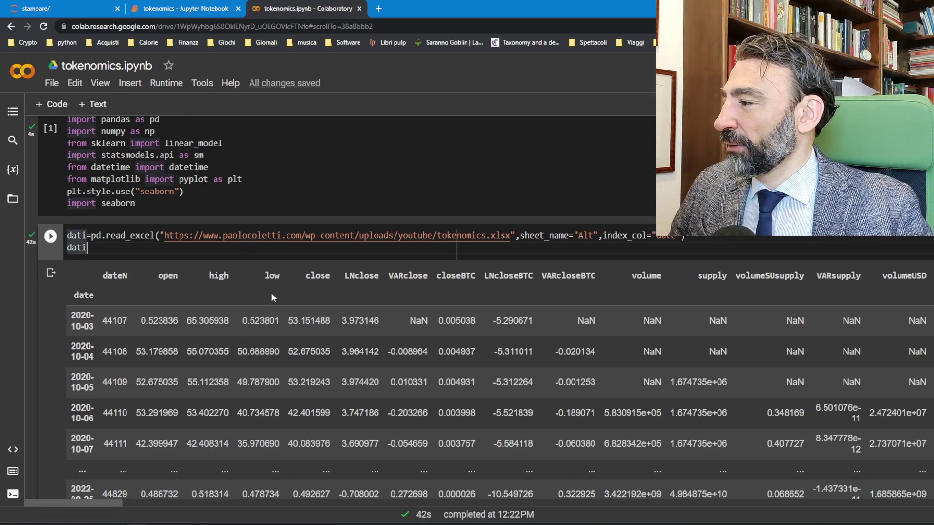
scroll(272, 294, "down", 1)
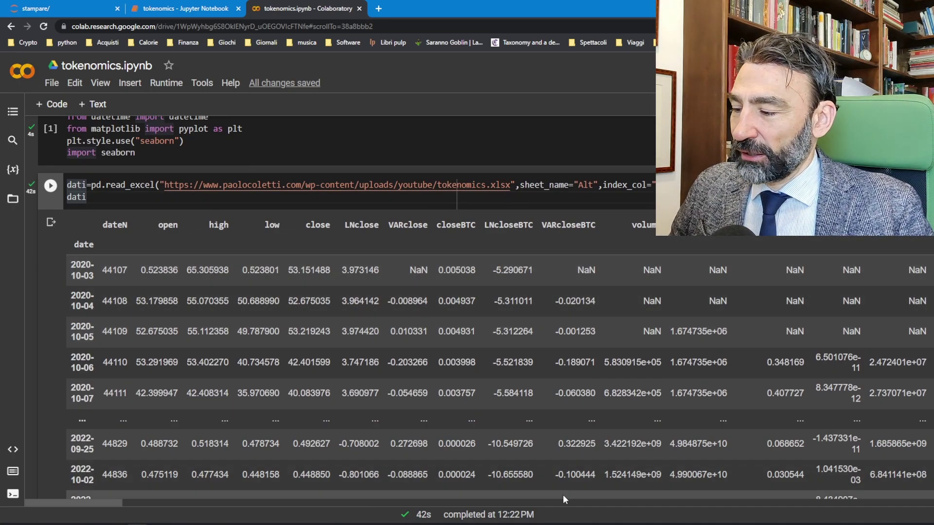
left_click_drag(100, 503, 80, 496)
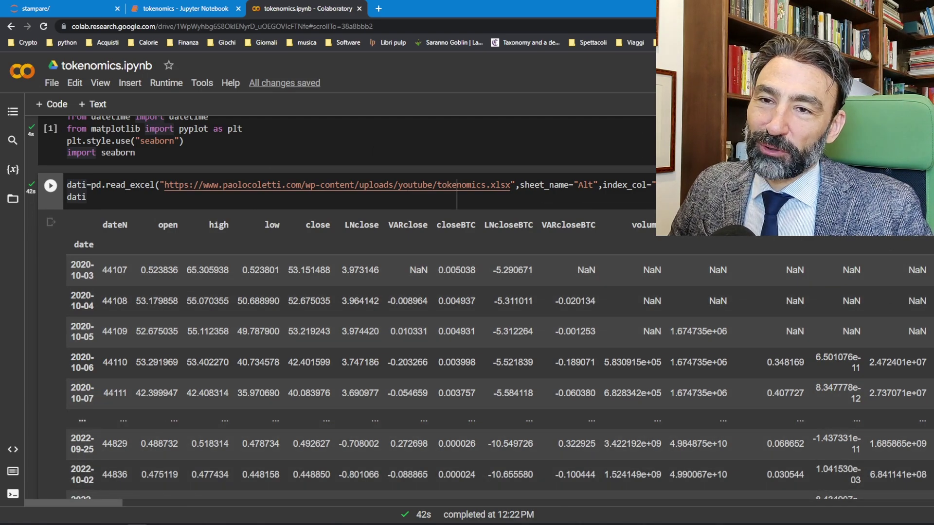
Step: Run the cell that groups dati by crypto into datiGruppi and retrieves the Monero group
scroll(618, 223, "down", 1)
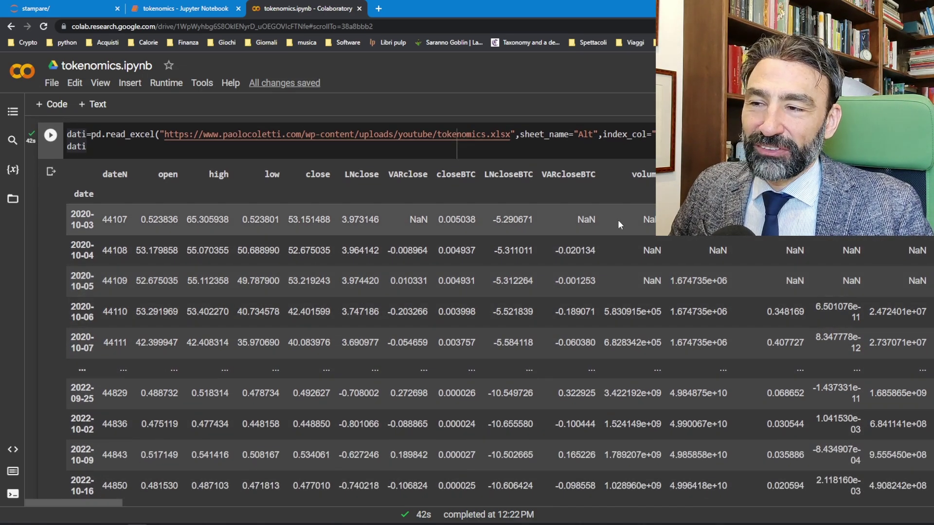
scroll(688, 259, "down", 6)
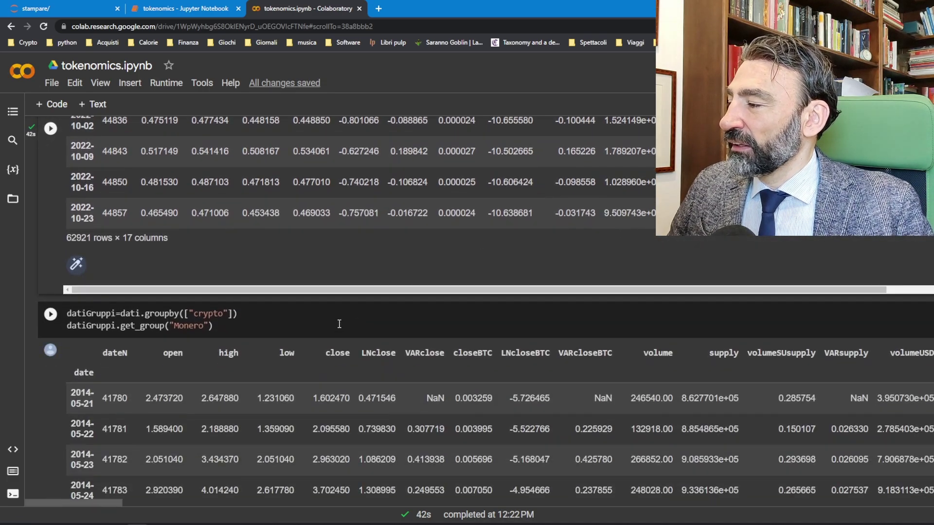
left_click(340, 324)
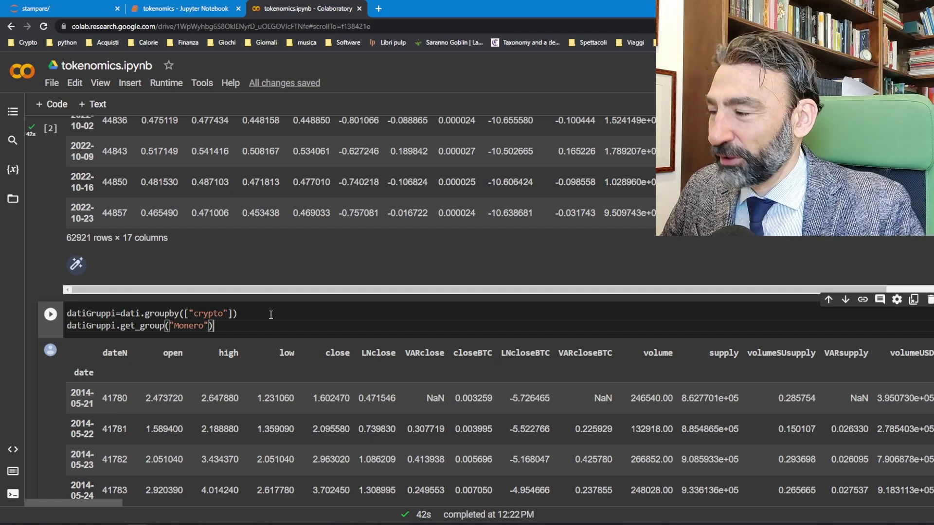
key("shift+Return")
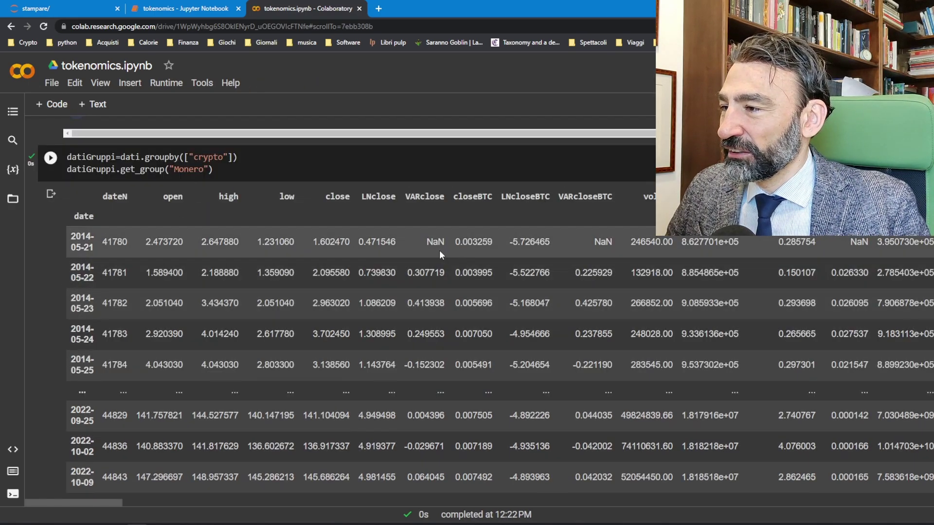